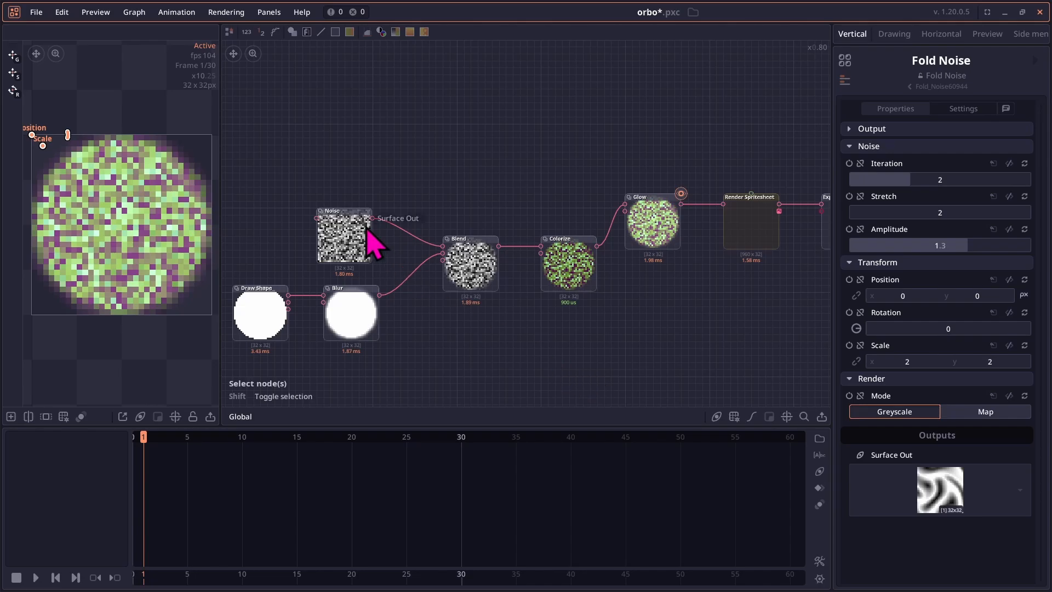
- Review the orbo node graph through to the Render Spritesheet and Export nodes and inspect their settings
scroll(183, 214, down, 3)
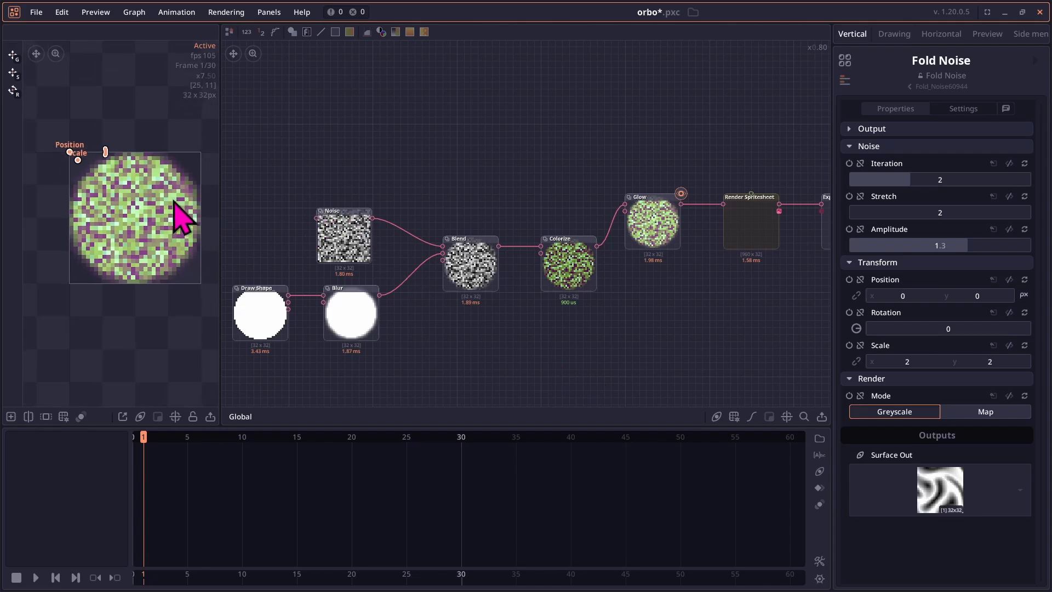
scroll(181, 214, up, 1)
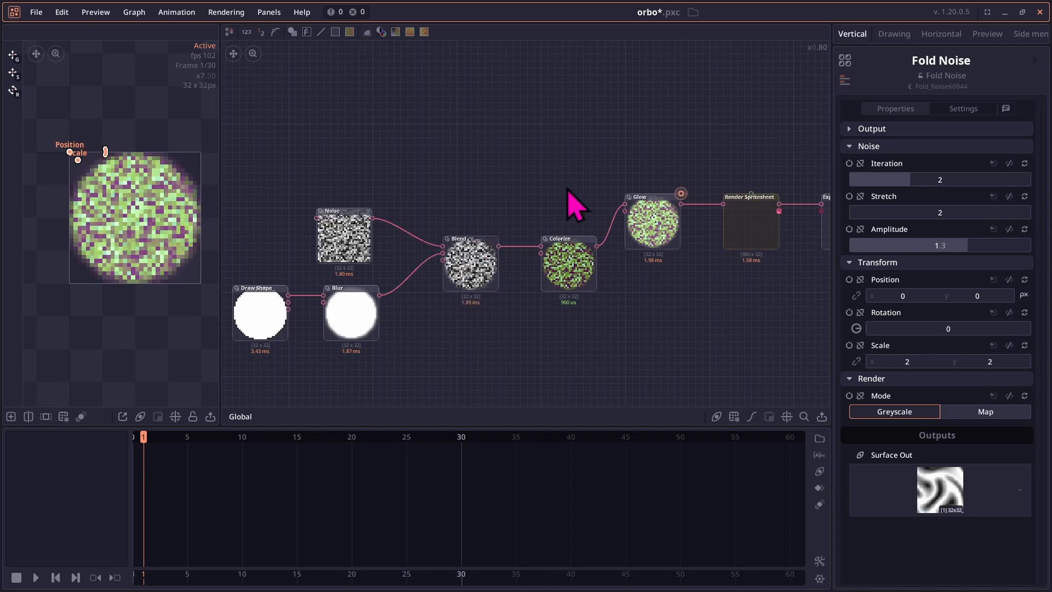
drag(576, 172, 429, 164)
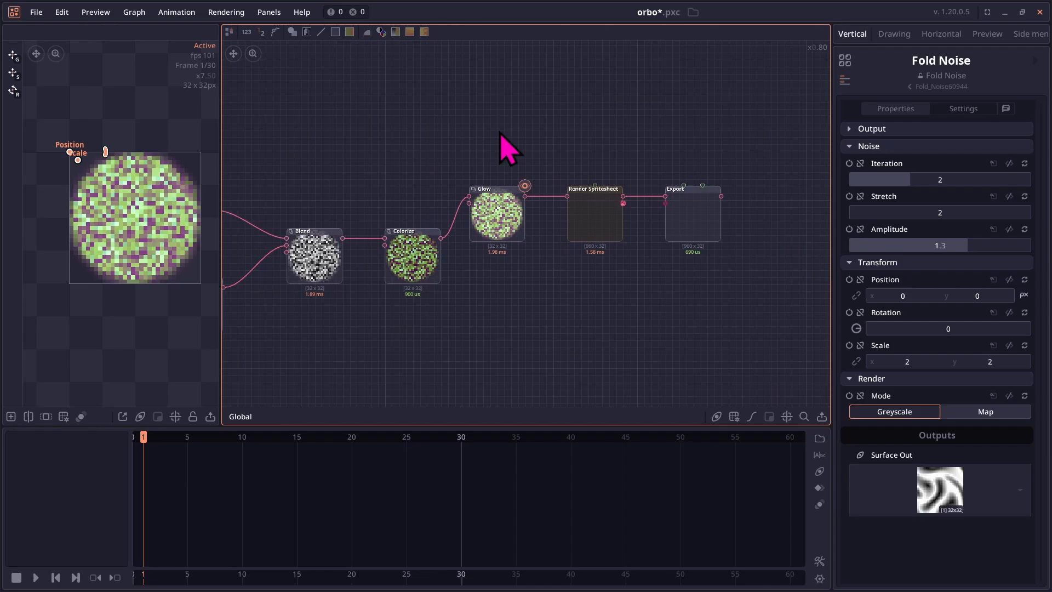
drag(594, 228, 589, 215)
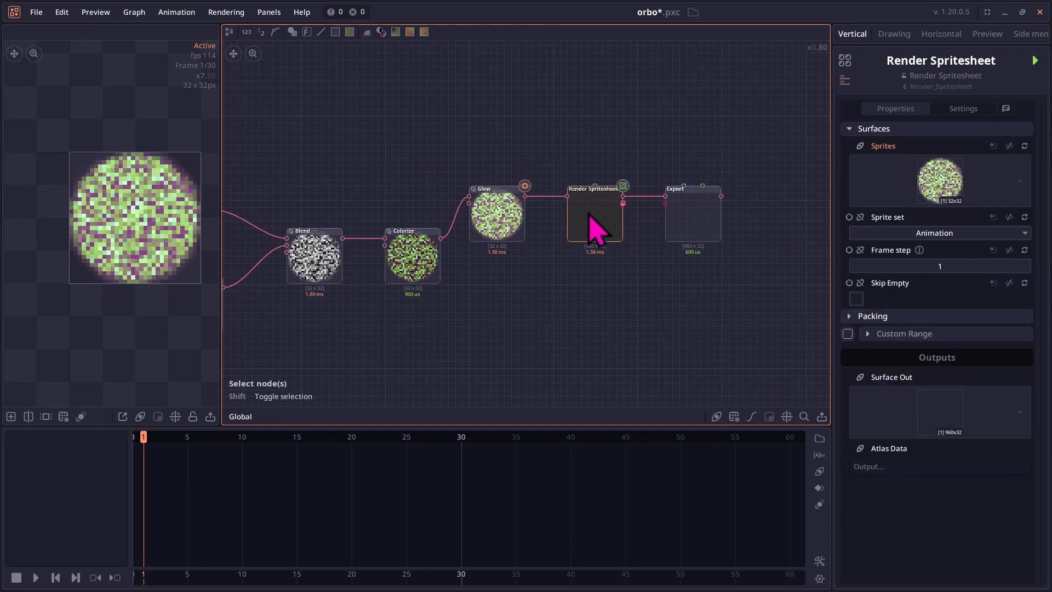
click(681, 225)
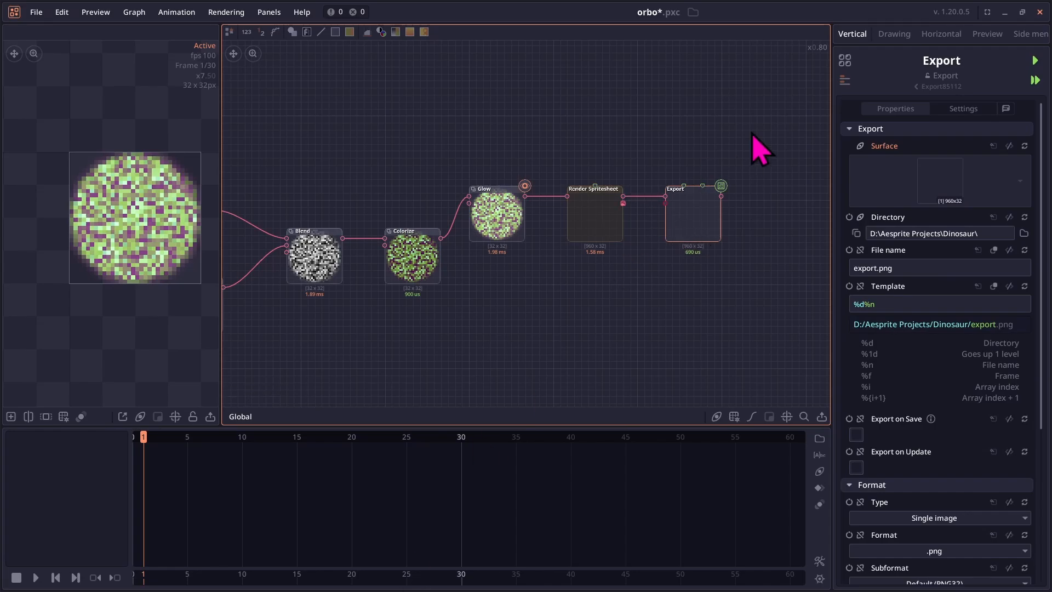
- Switch to File Explorer and open export.png from the Aesprite Projects\Dinosaur folder on drive D
click(1005, 13)
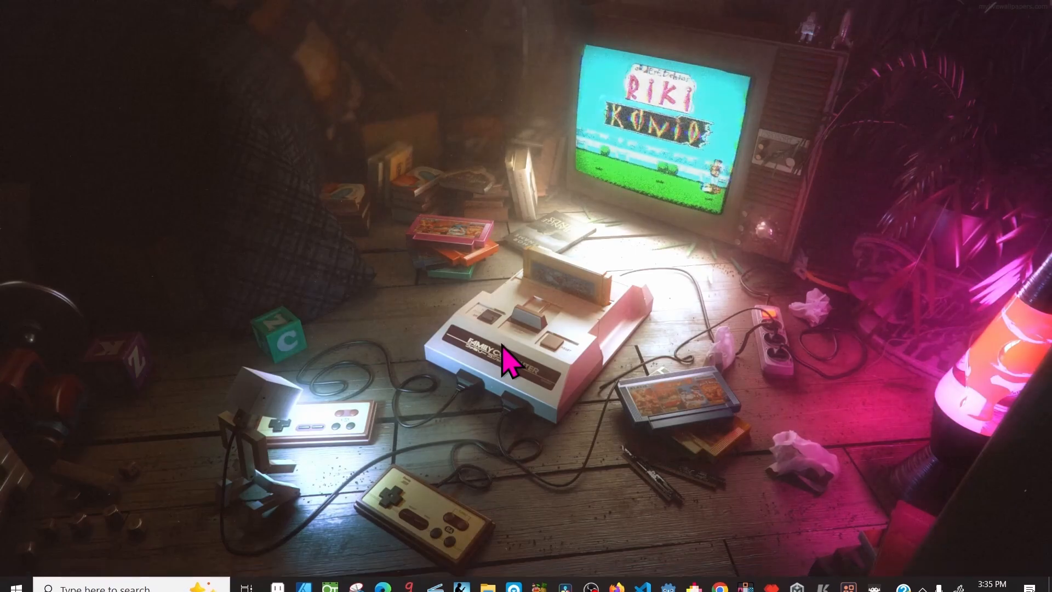
key(super+e)
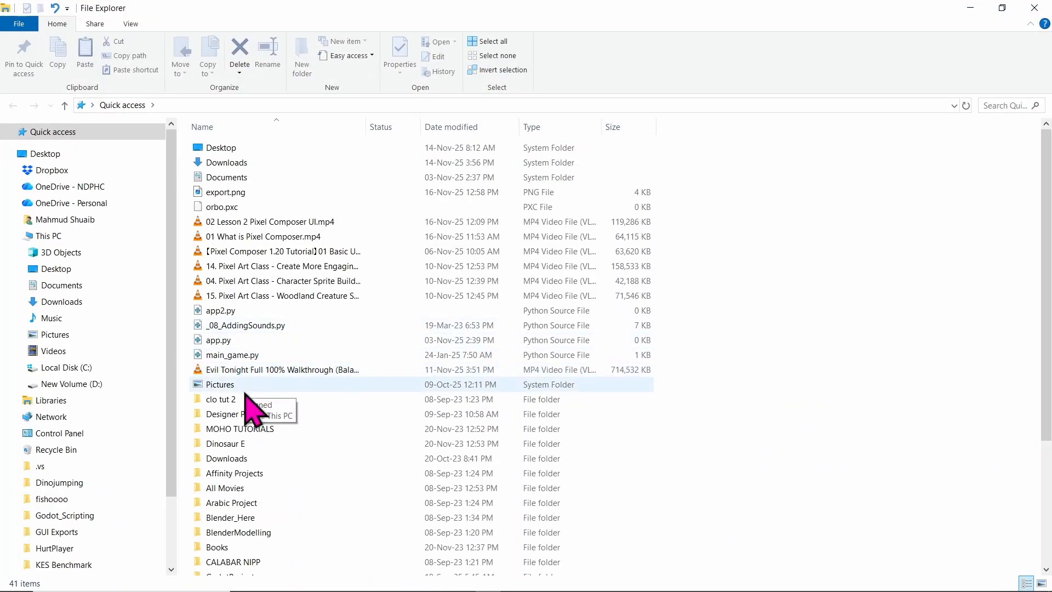
click(81, 390)
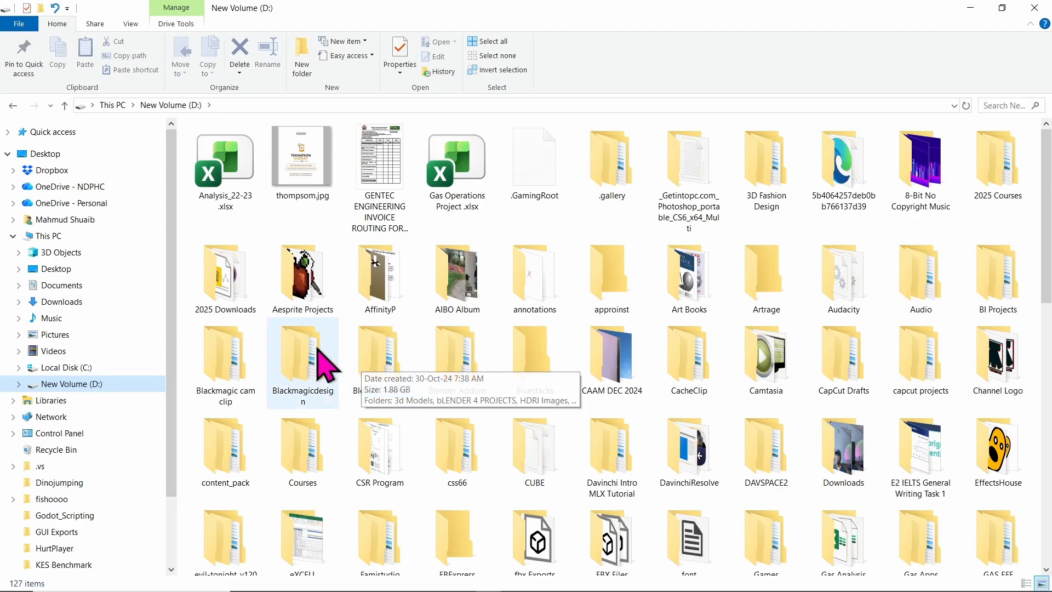
double_click(310, 296)
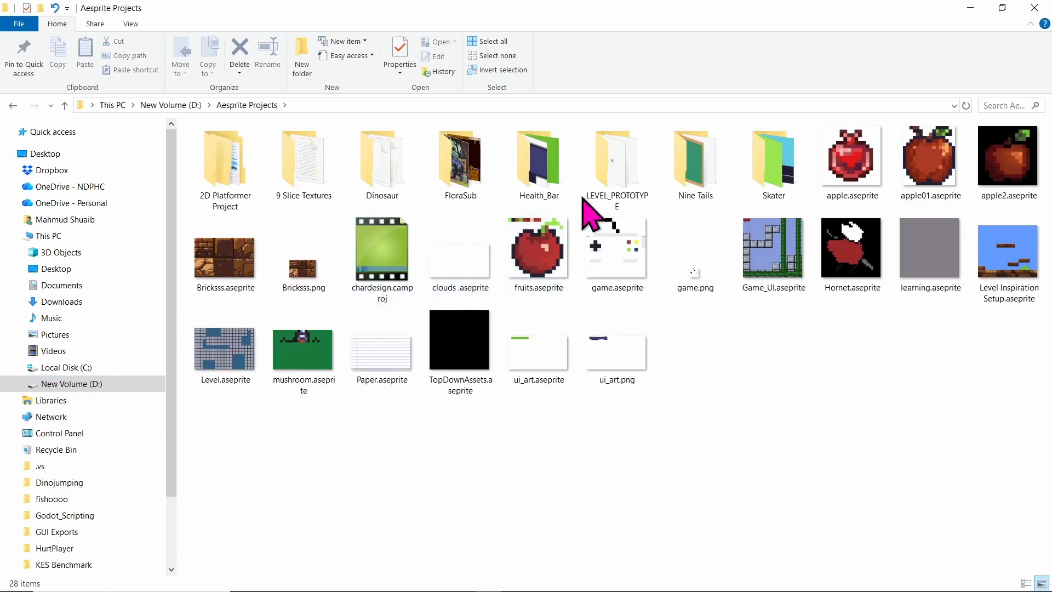
double_click(399, 189)
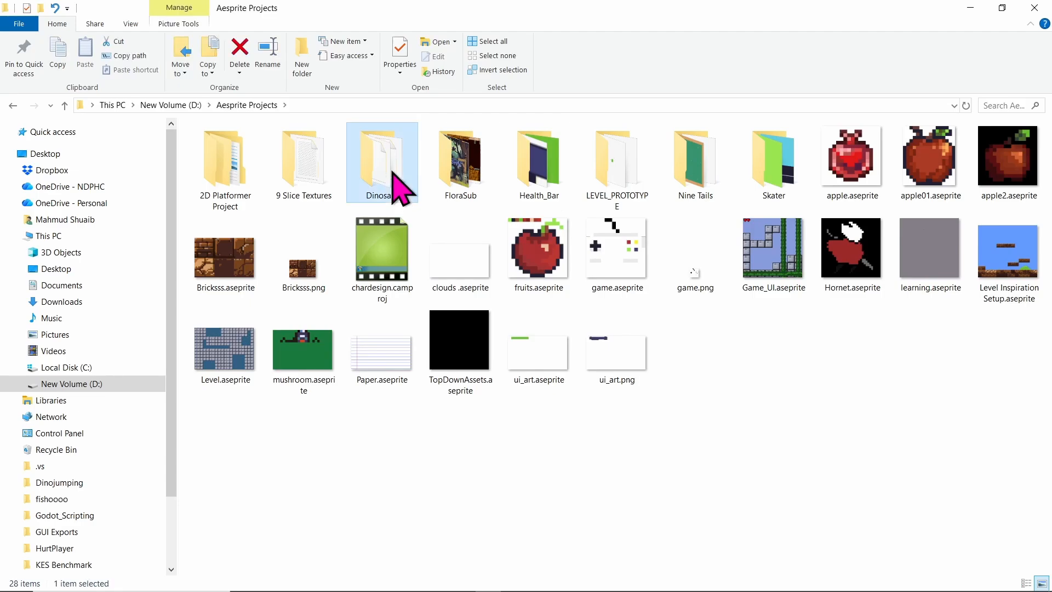
scroll(625, 416, down, 1)
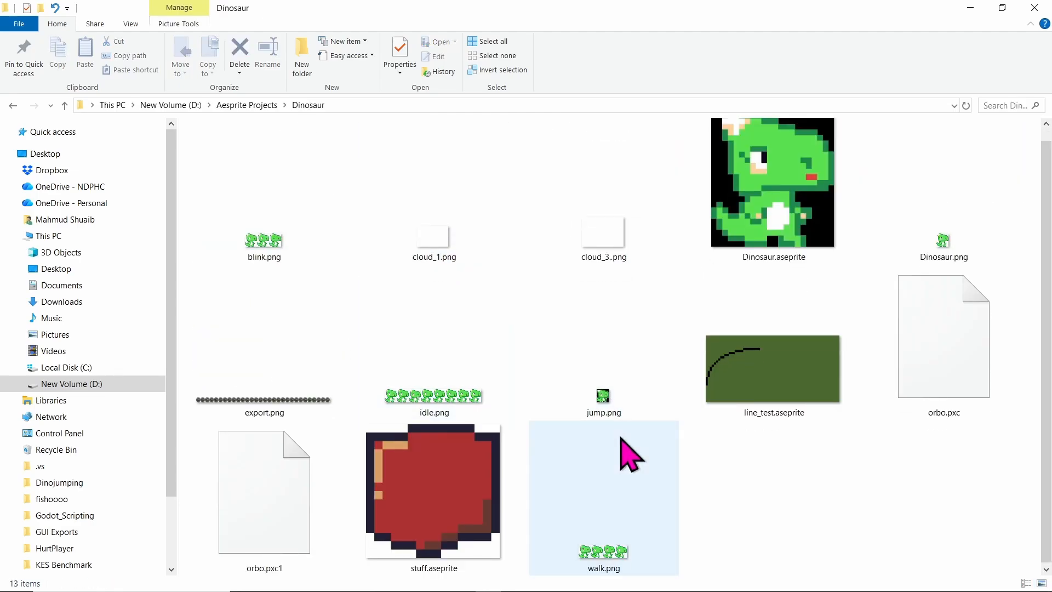
click(255, 400)
double_click(256, 400)
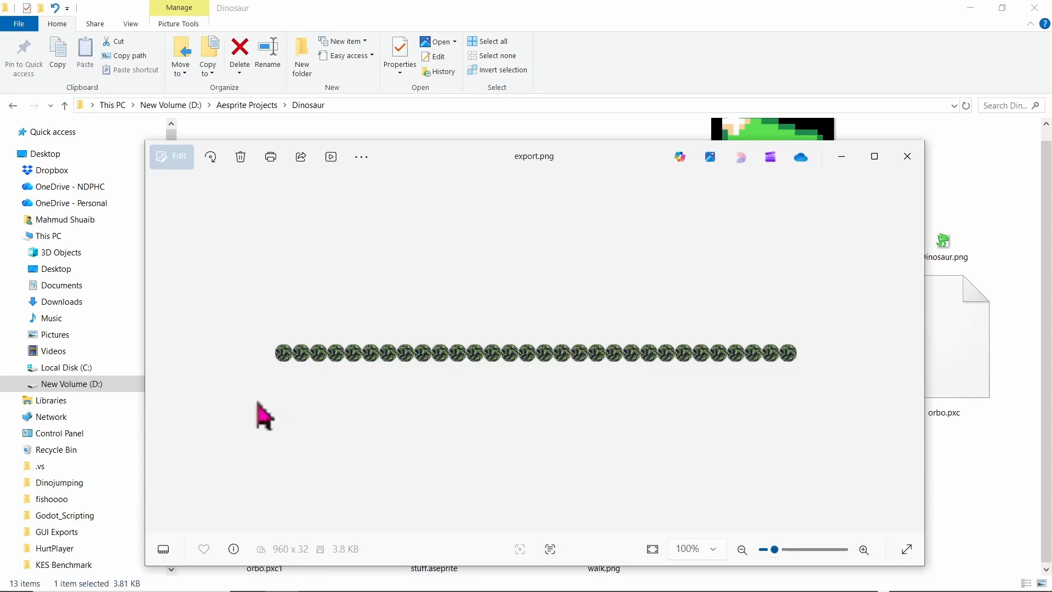
- Examine the exported spritesheet up close, close the image and its folder, and return to Pixel Composer
scroll(352, 357, up, 5)
scroll(352, 357, down, 5)
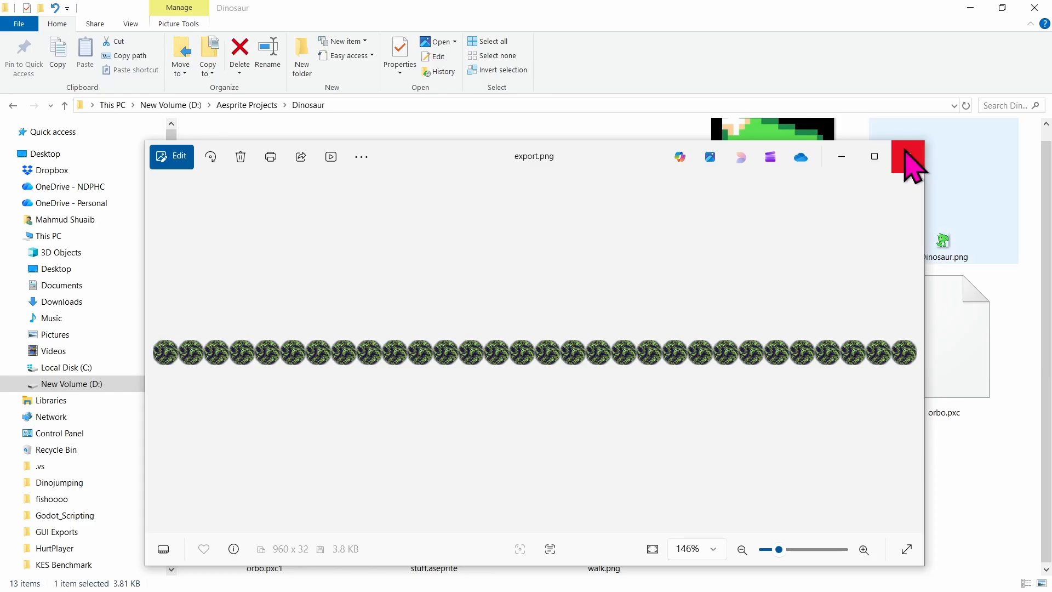
click(908, 152)
click(1038, 6)
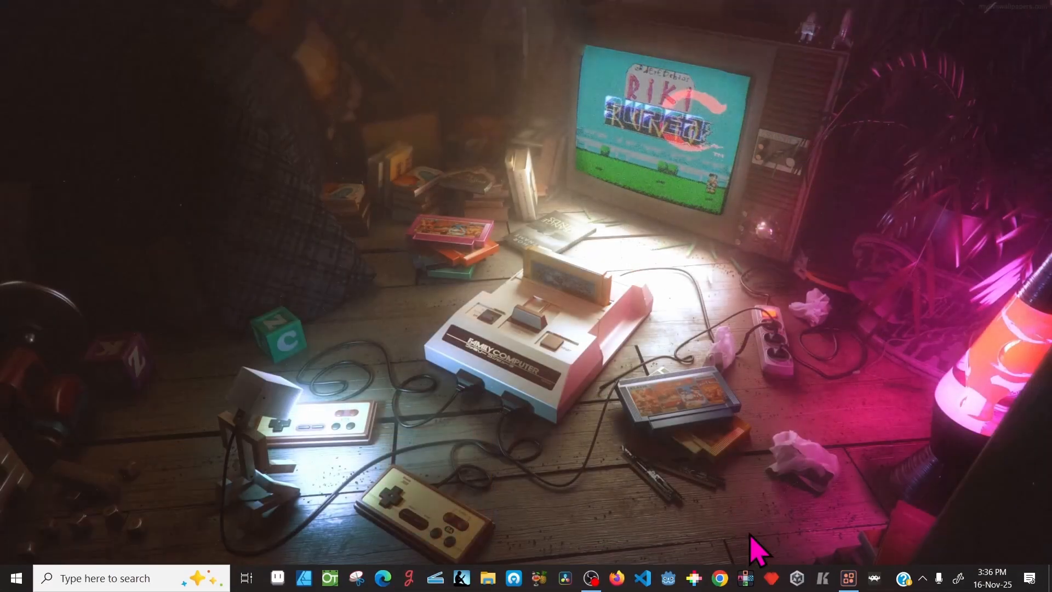
click(849, 578)
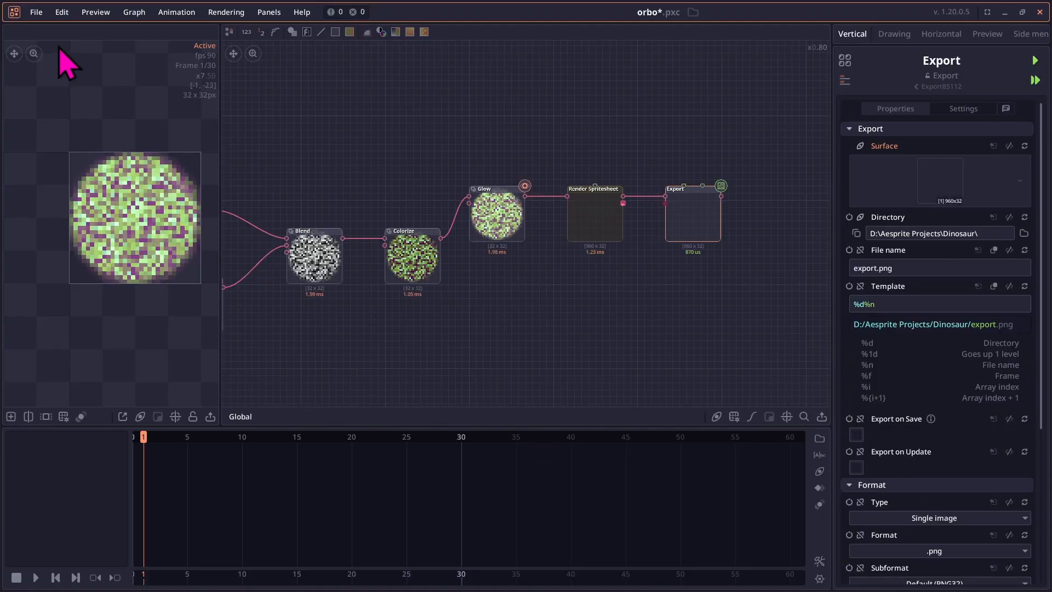
- Create a new project, and quit the program while saving the changes to the orbo project
click(36, 12)
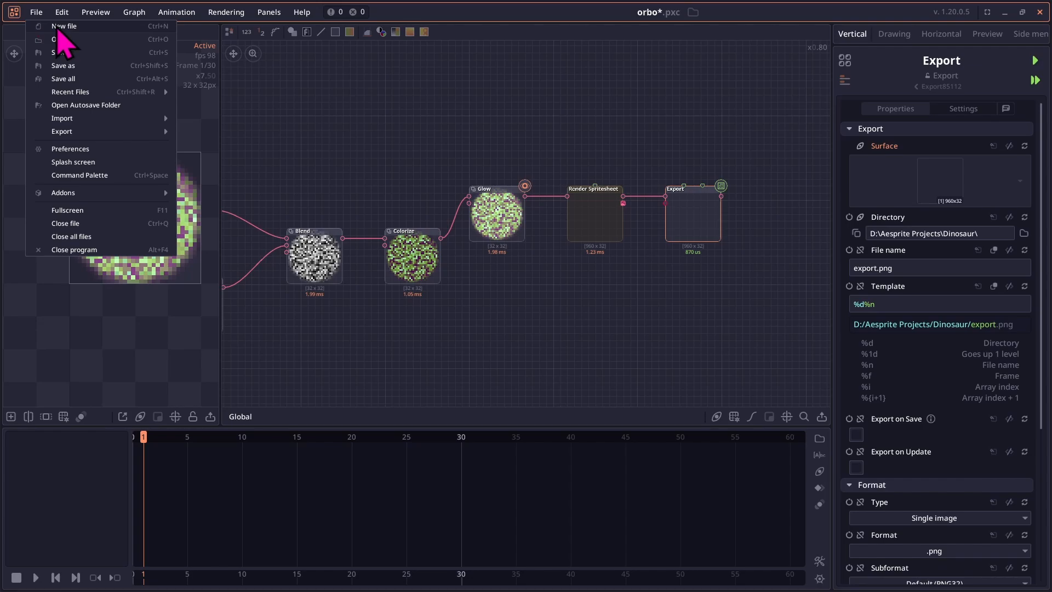
click(60, 26)
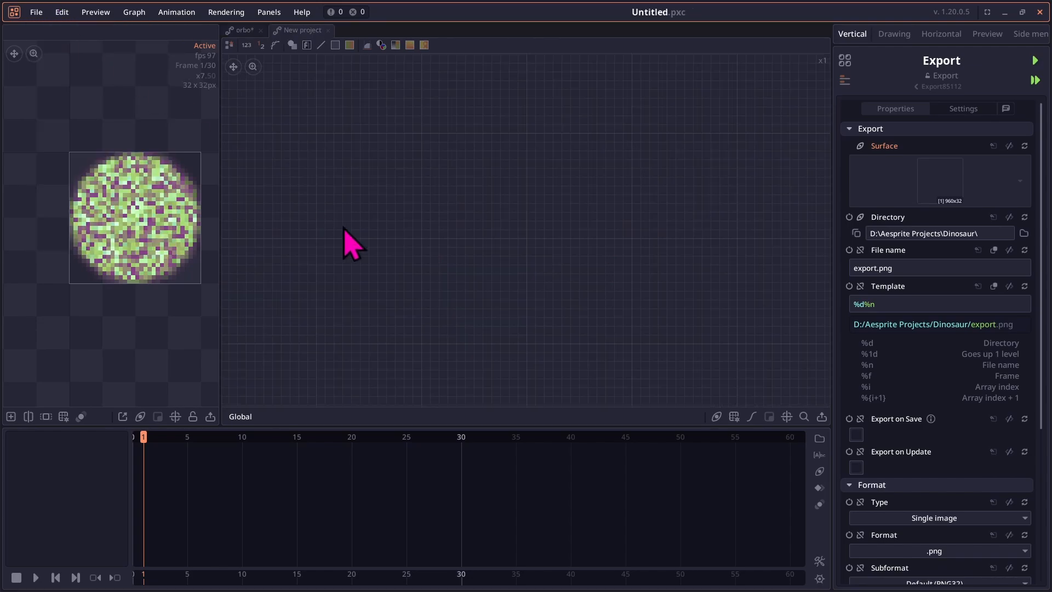
click(1040, 12)
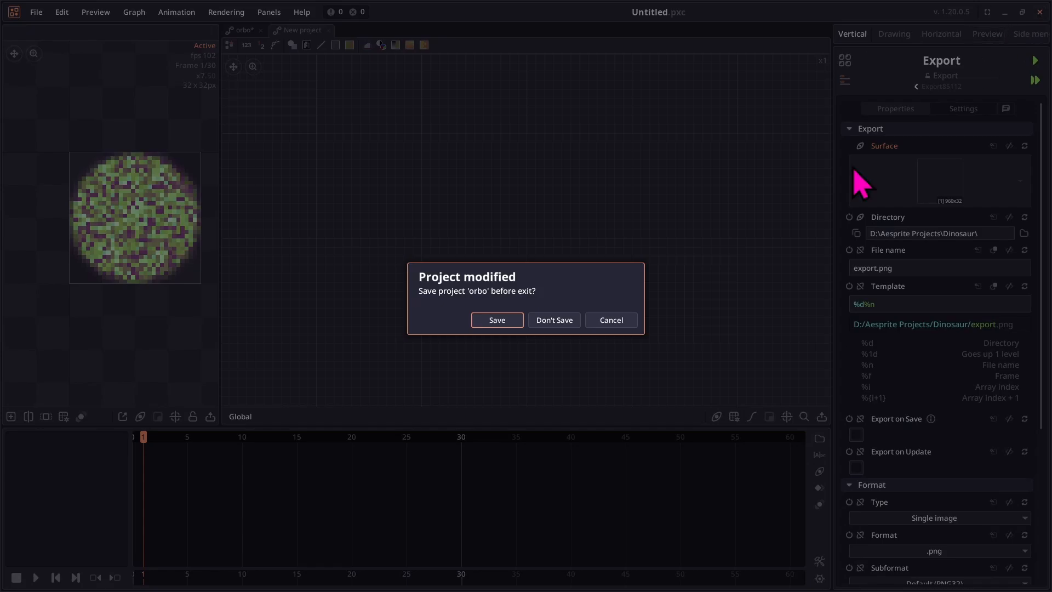
click(478, 313)
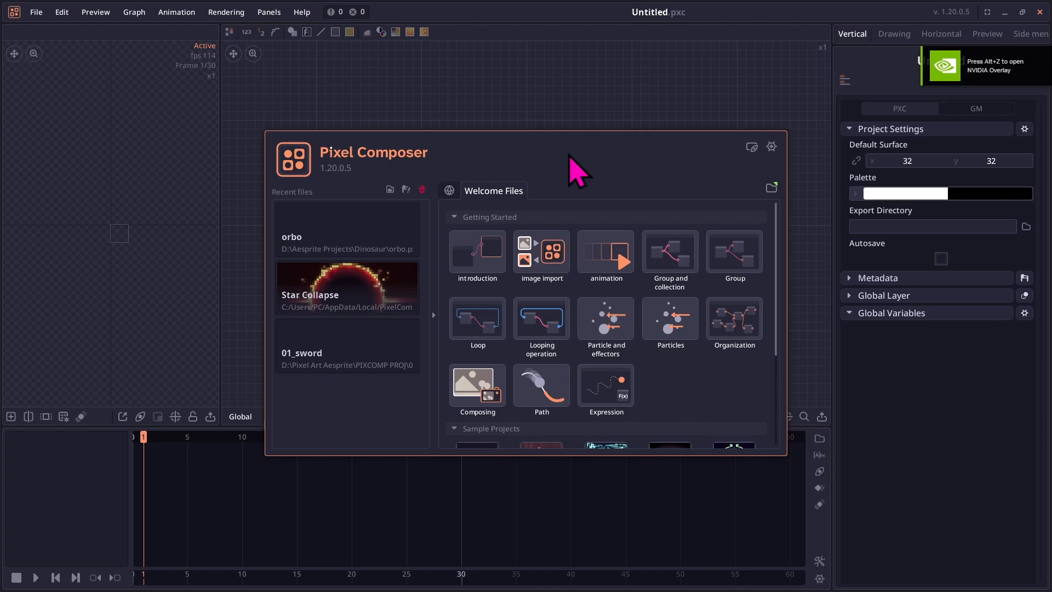
- Dismiss the welcome screen and start from a single blank untitled project, closing the extra one
click(37, 16)
click(36, 15)
mouse_move(56, 18)
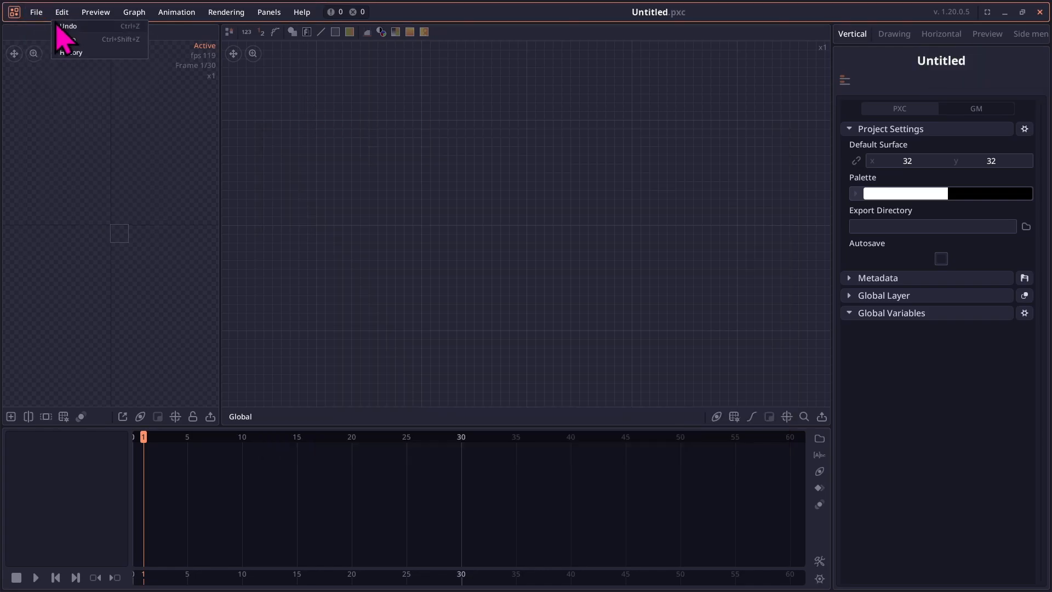
click(58, 26)
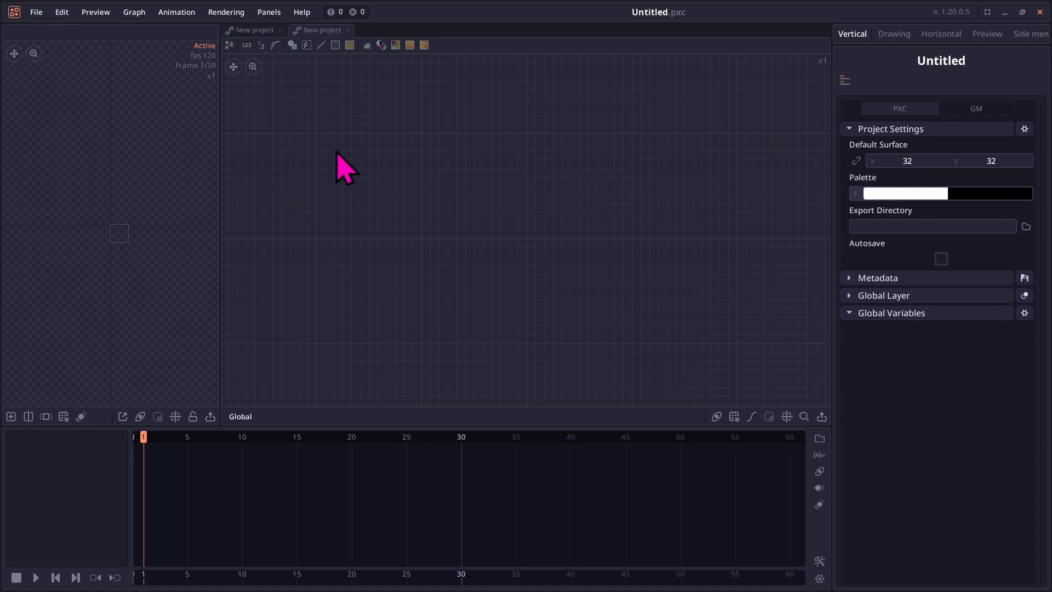
click(324, 31)
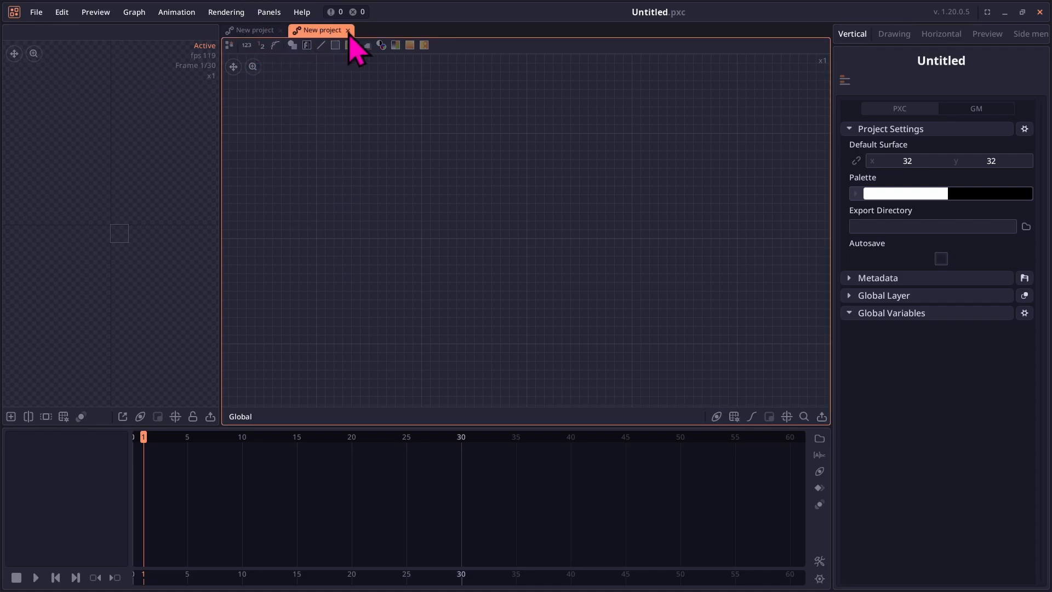
click(348, 30)
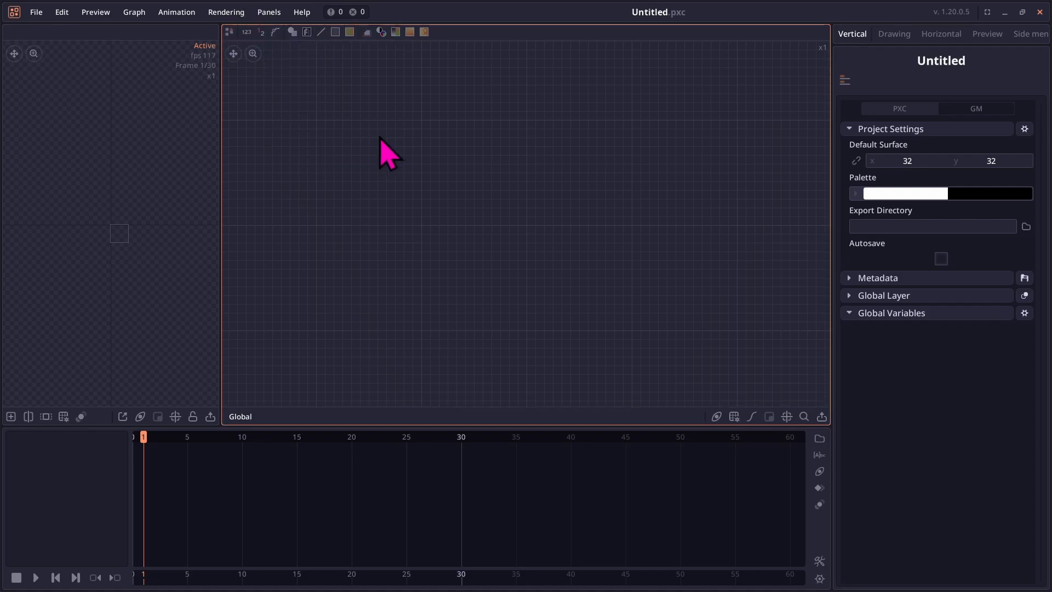
- Add a Noise node to the empty graph and show its output in the preview
scroll(379, 142, down, 1)
right_click(375, 148)
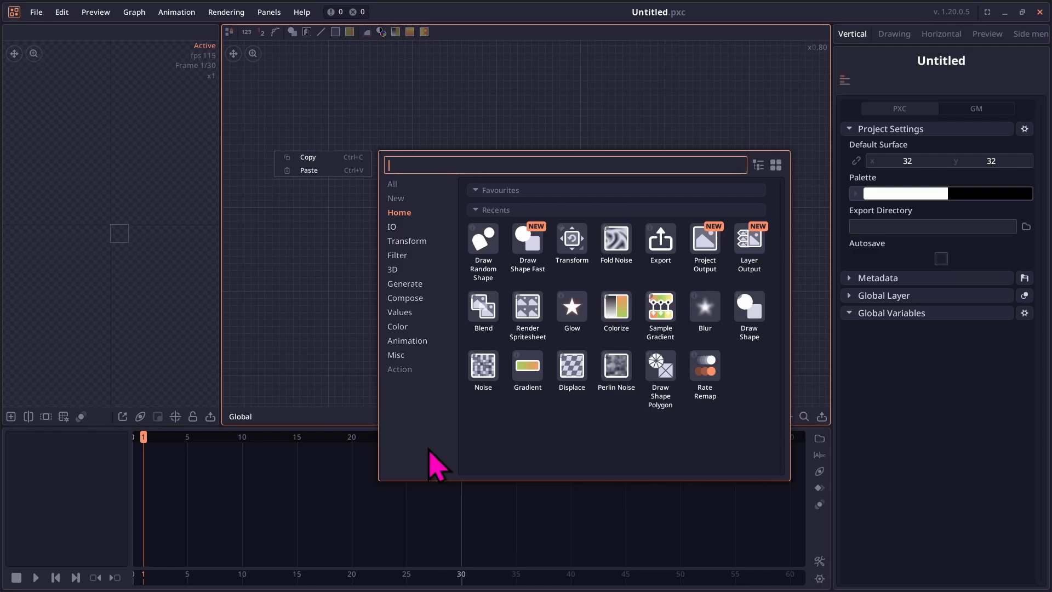
text(noi)
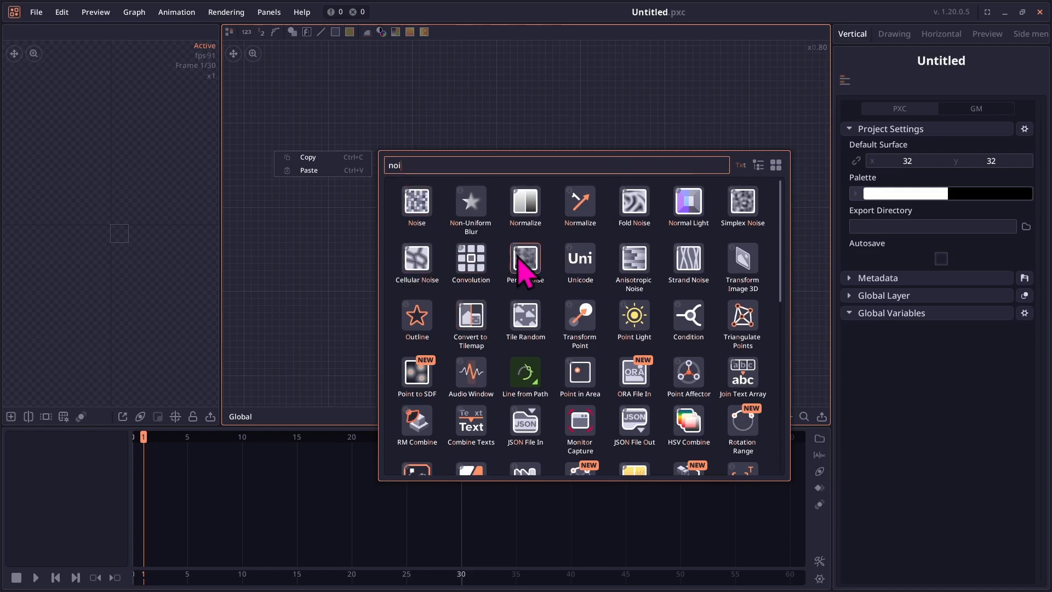
click(412, 205)
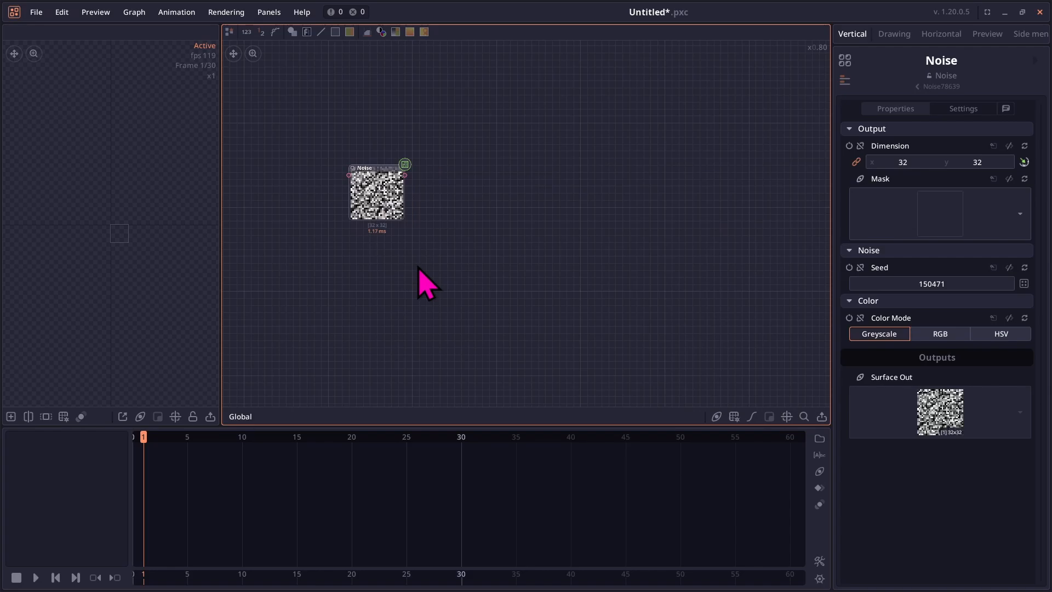
click(379, 205)
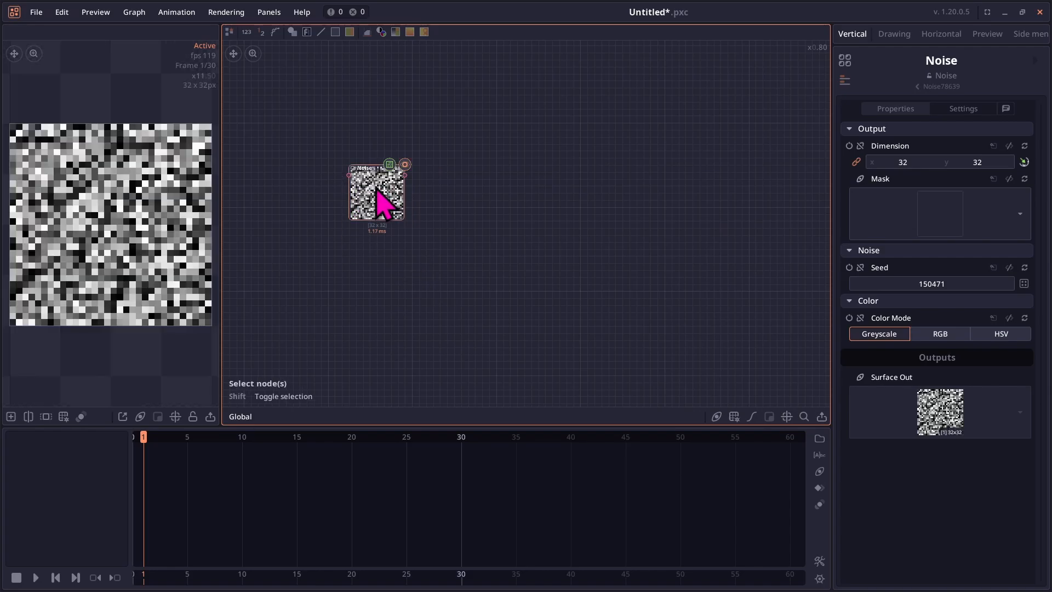
- Add a Perlin Noise node below the Noise node and show its output in the preview
key(a)
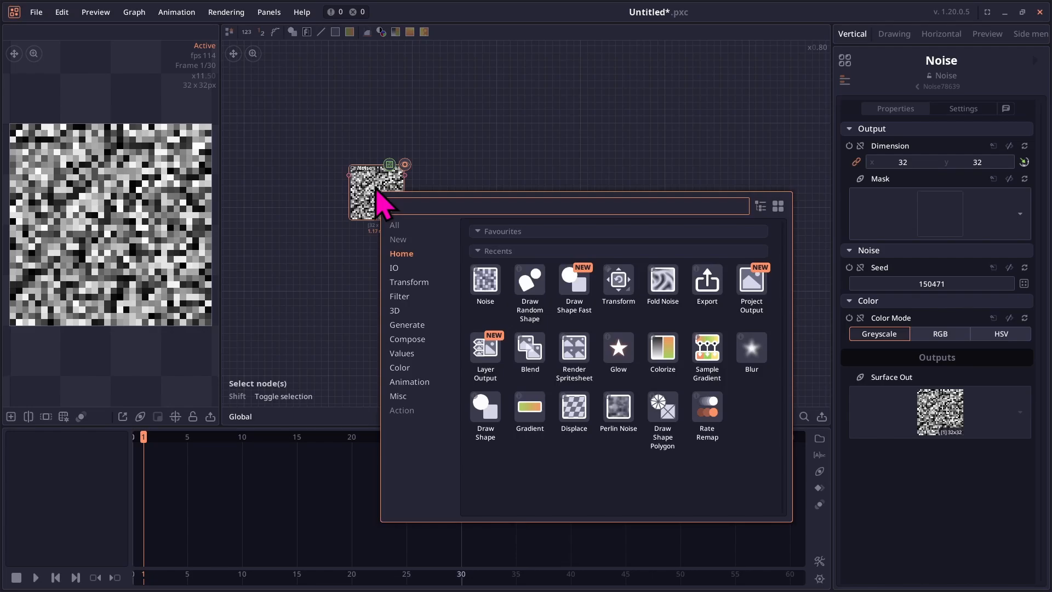
text(perlin)
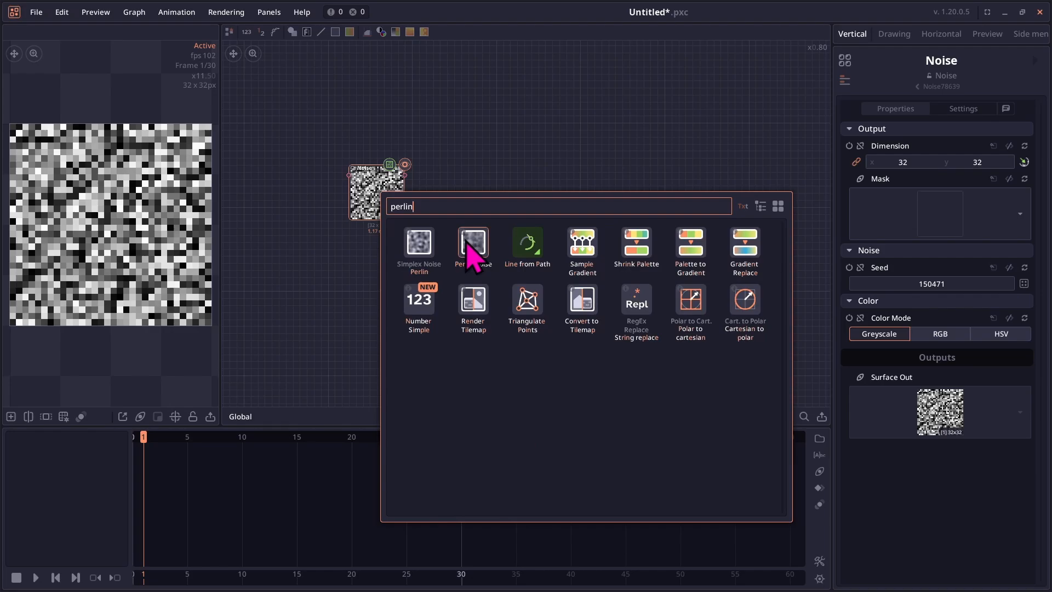
drag(469, 249, 381, 264)
click(389, 262)
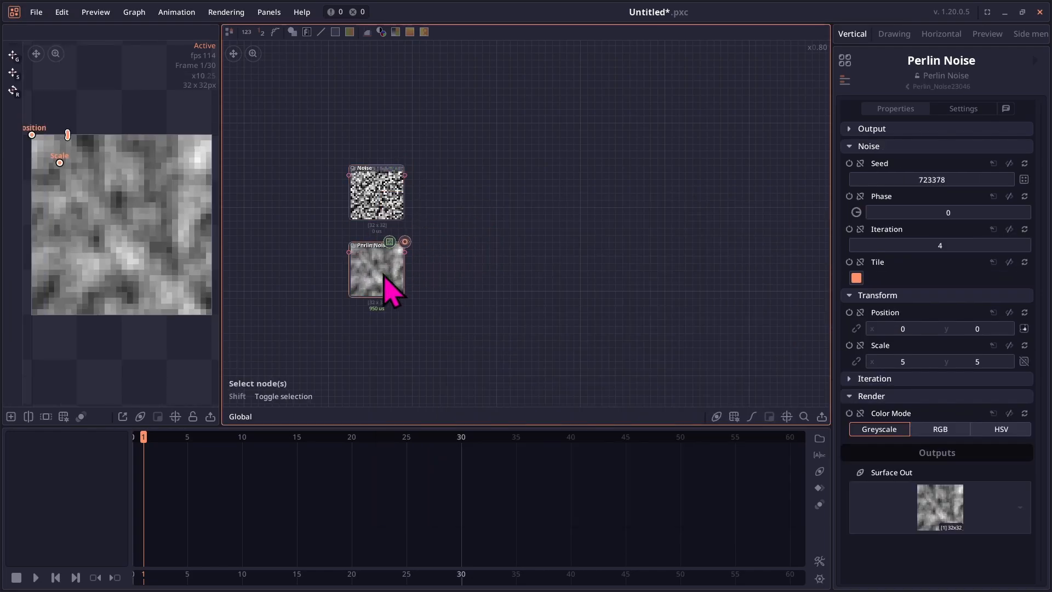
- Compare the Perlin Noise and Noise textures by previewing each node in turn
scroll(141, 241, up, 2)
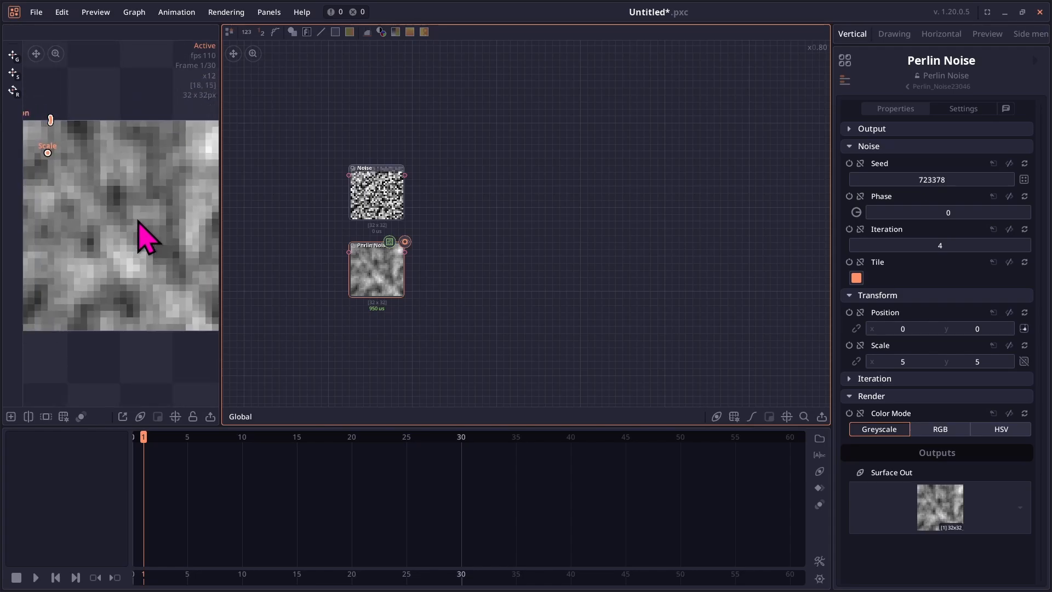
scroll(132, 230, down, 2)
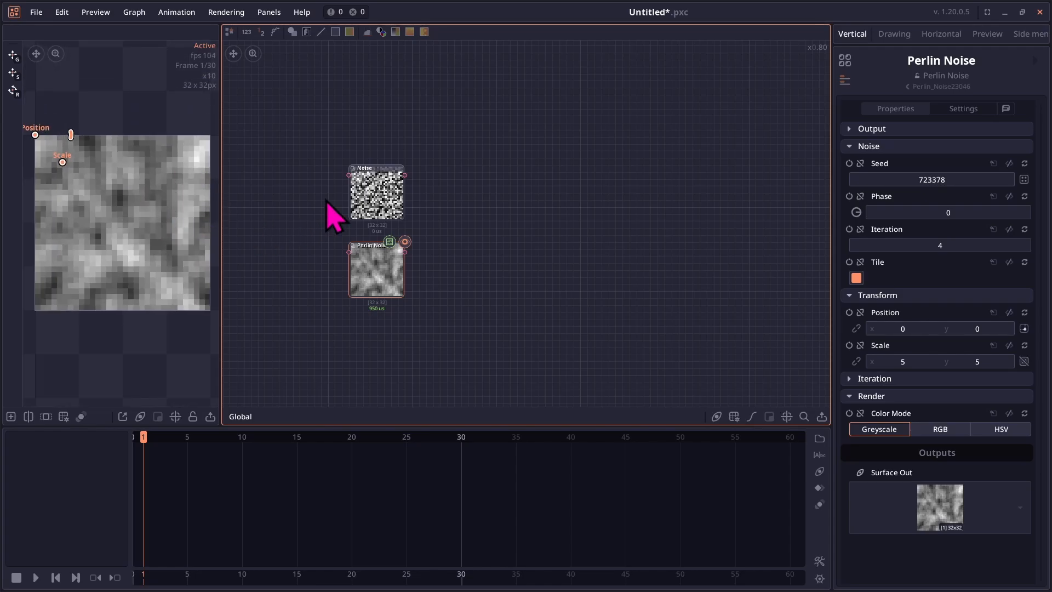
click(372, 189)
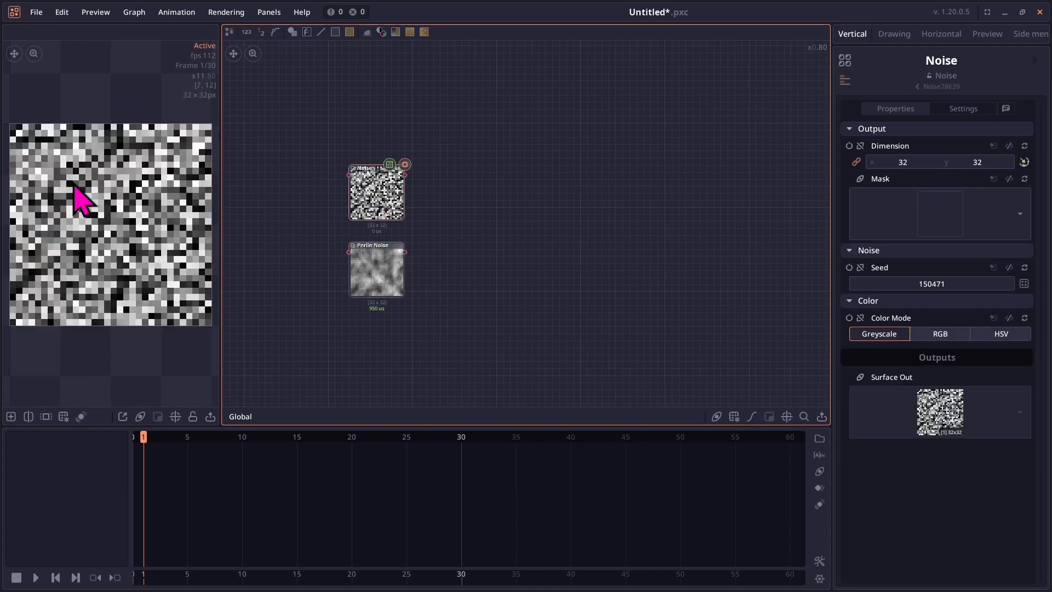
click(375, 268)
click(372, 195)
click(368, 213)
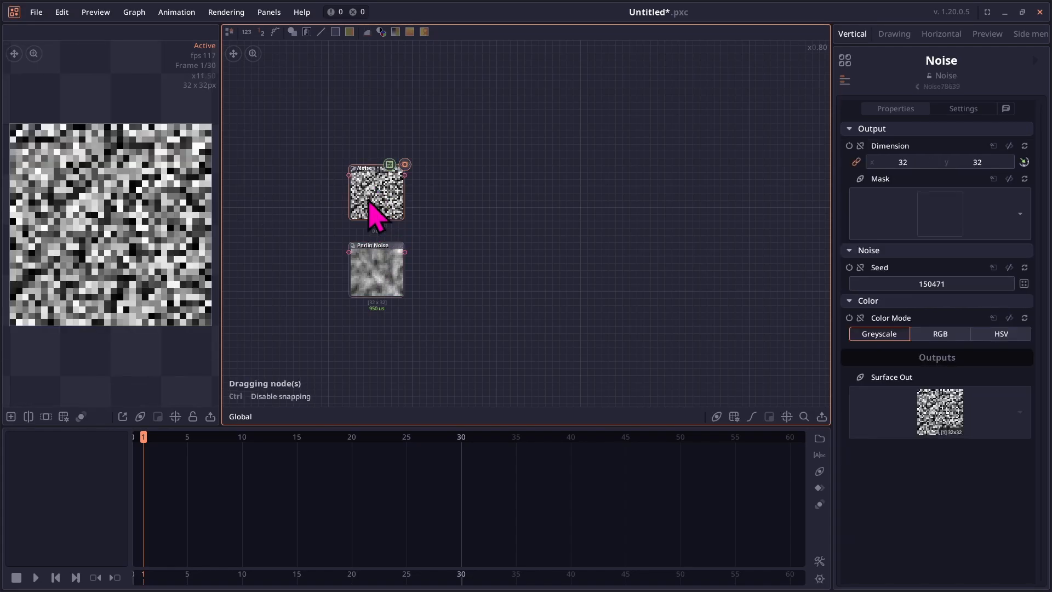
- Move the Perlin Noise node above and to the left of the Noise node
click(370, 262)
drag(370, 262, 272, 101)
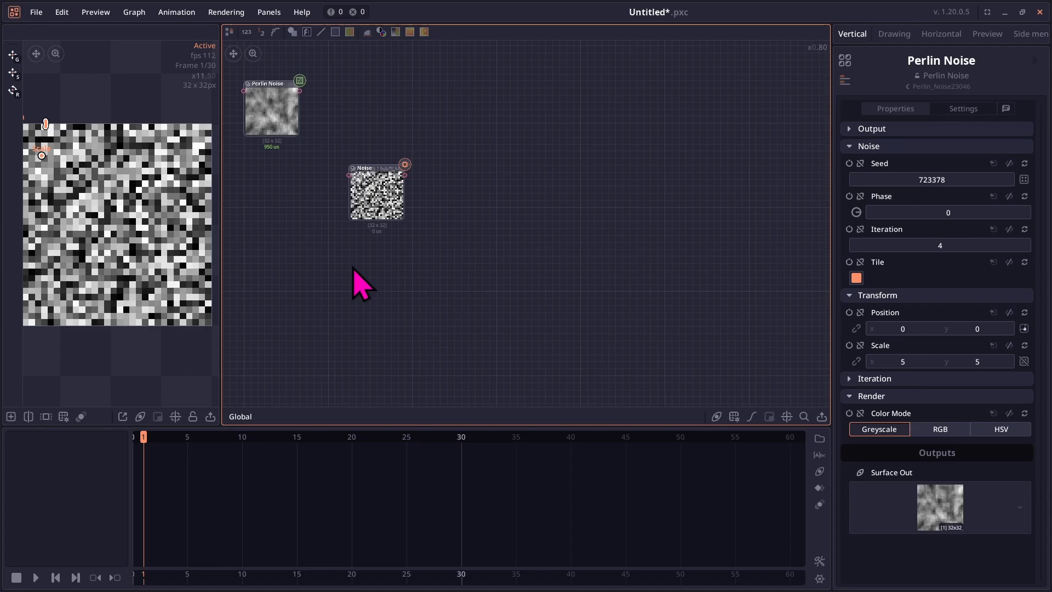
- Add a Draw Shape node and place it below the Noise node
right_click(438, 151)
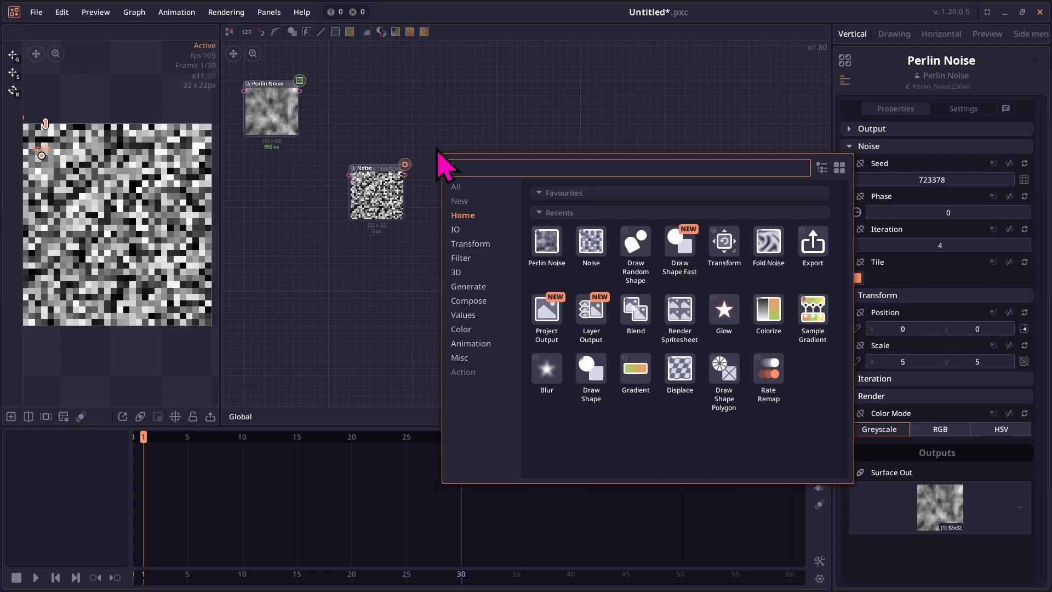
text(dra)
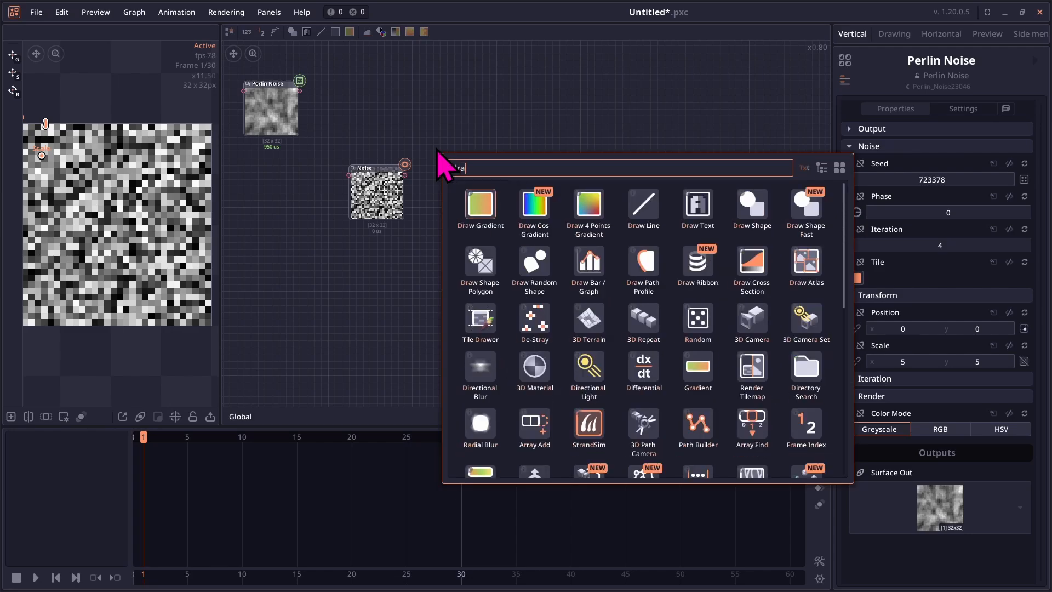
text(w)
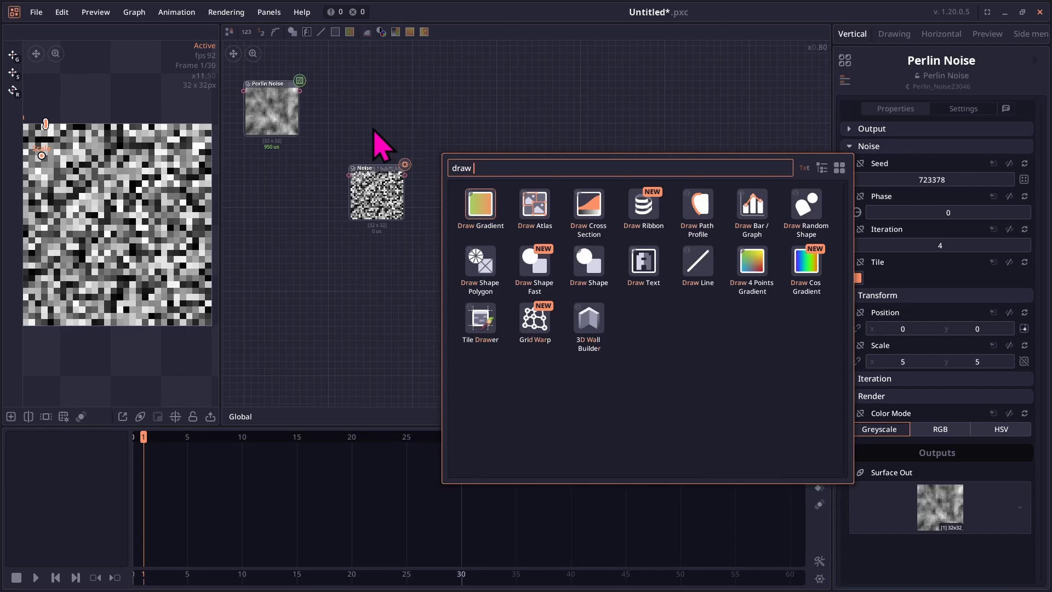
text( shape)
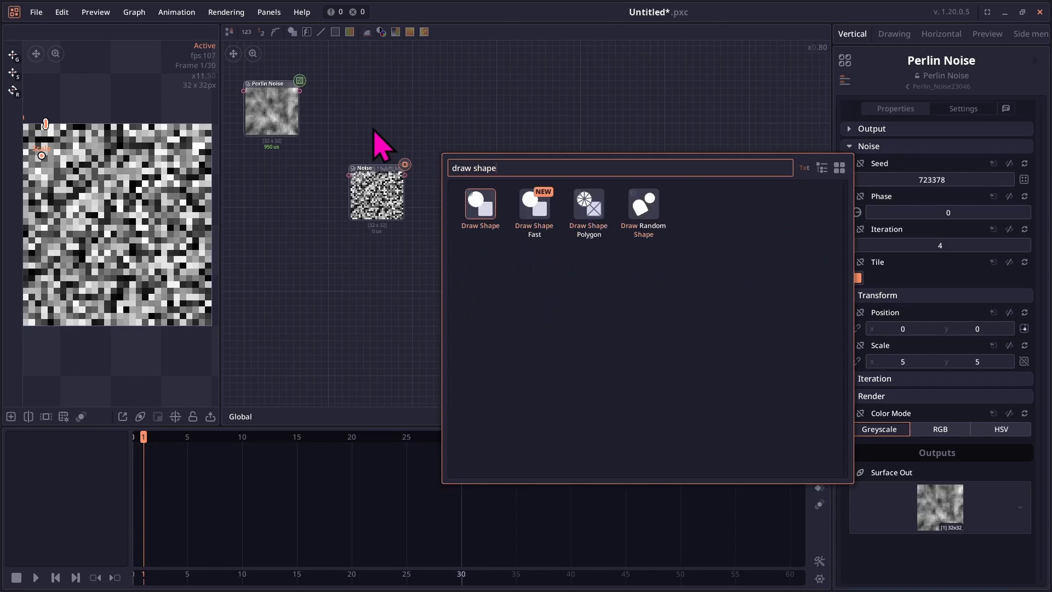
click(477, 201)
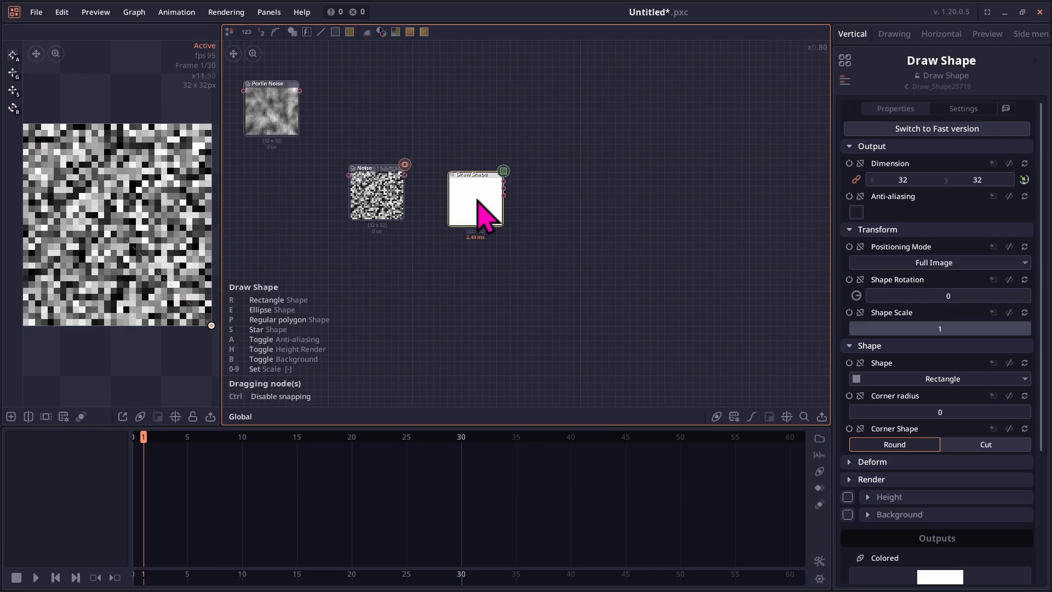
drag(479, 202, 364, 289)
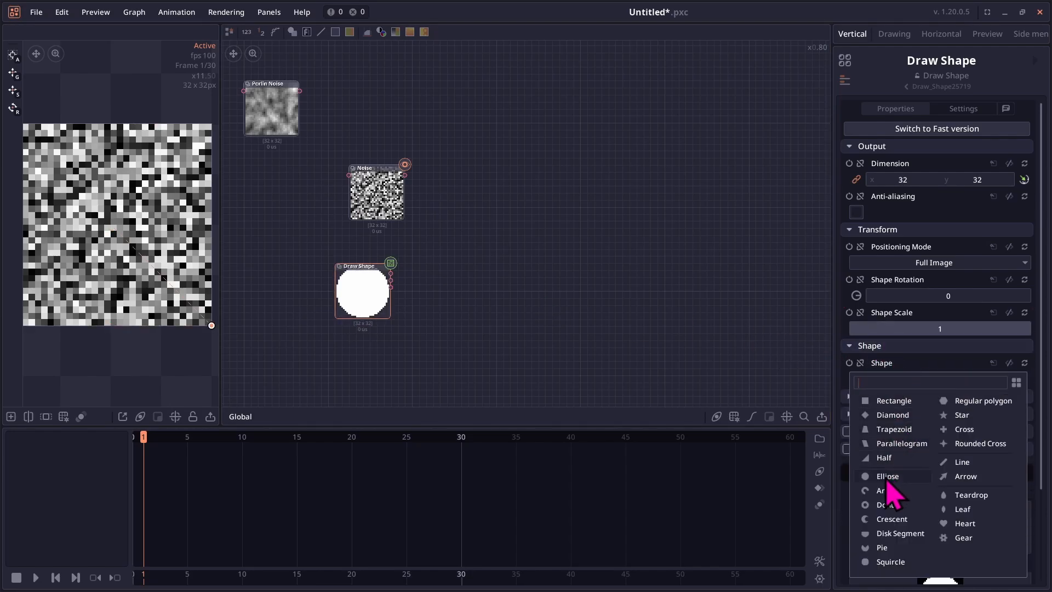
- Set the Draw Shape node's shape to Ellipse, preview it, and align the node directly beneath the Noise node
click(890, 477)
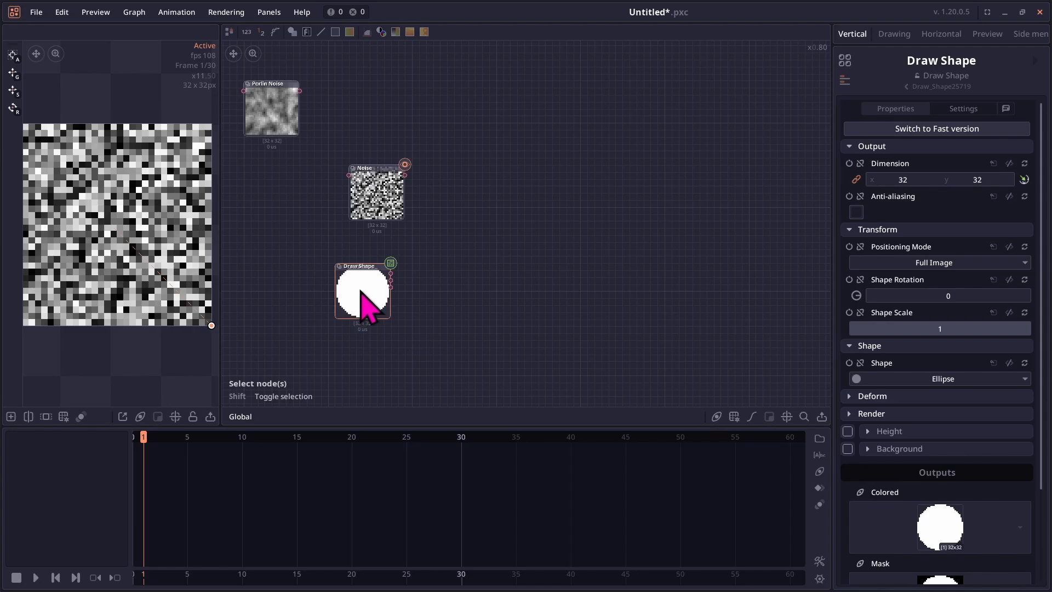
drag(360, 291, 381, 283)
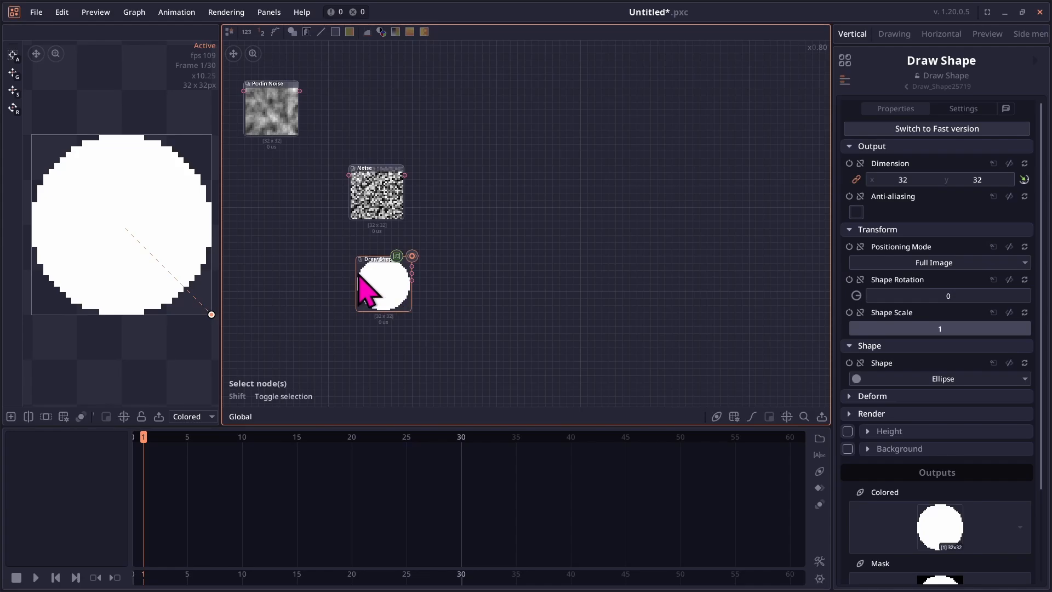
drag(385, 278, 383, 273)
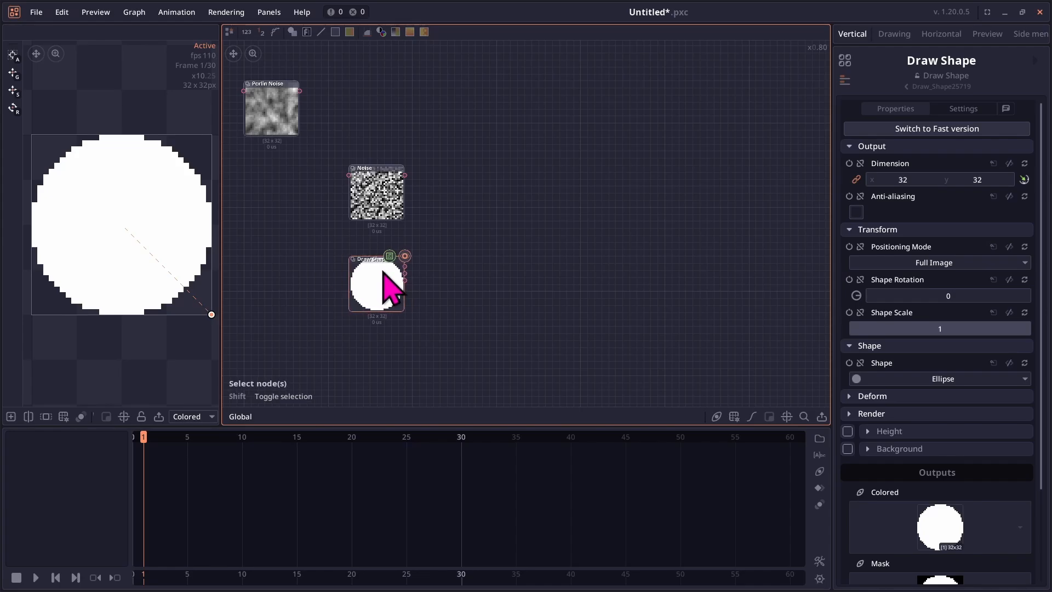
right_click(449, 287)
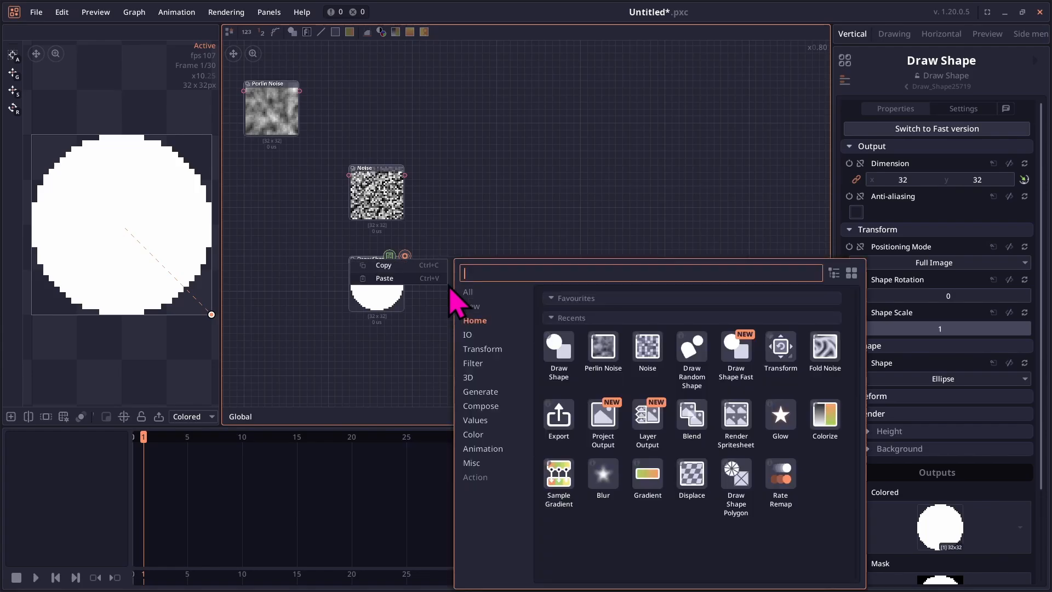
text(cicle)
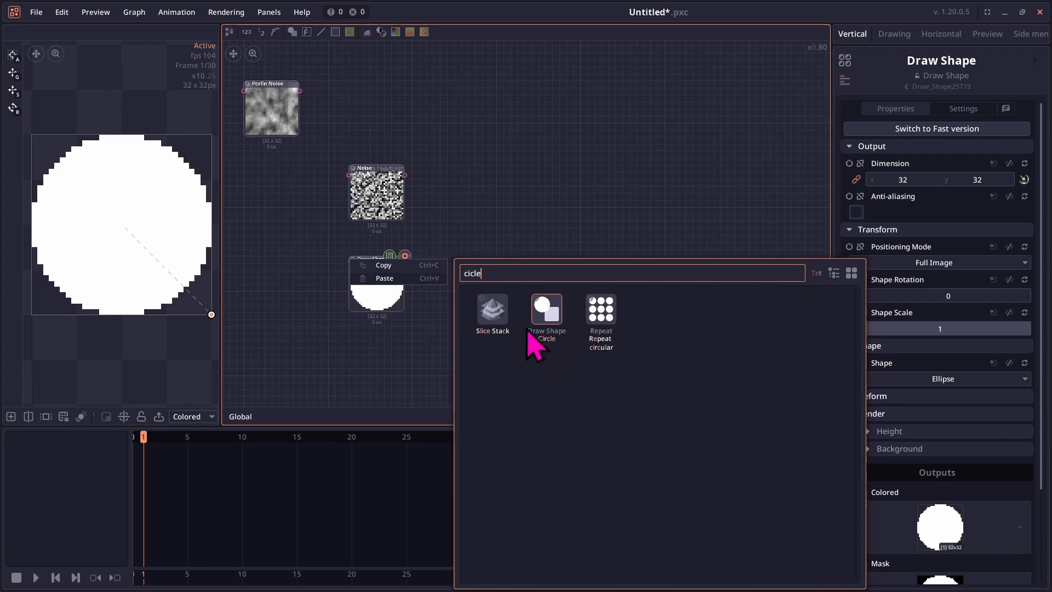
click(495, 229)
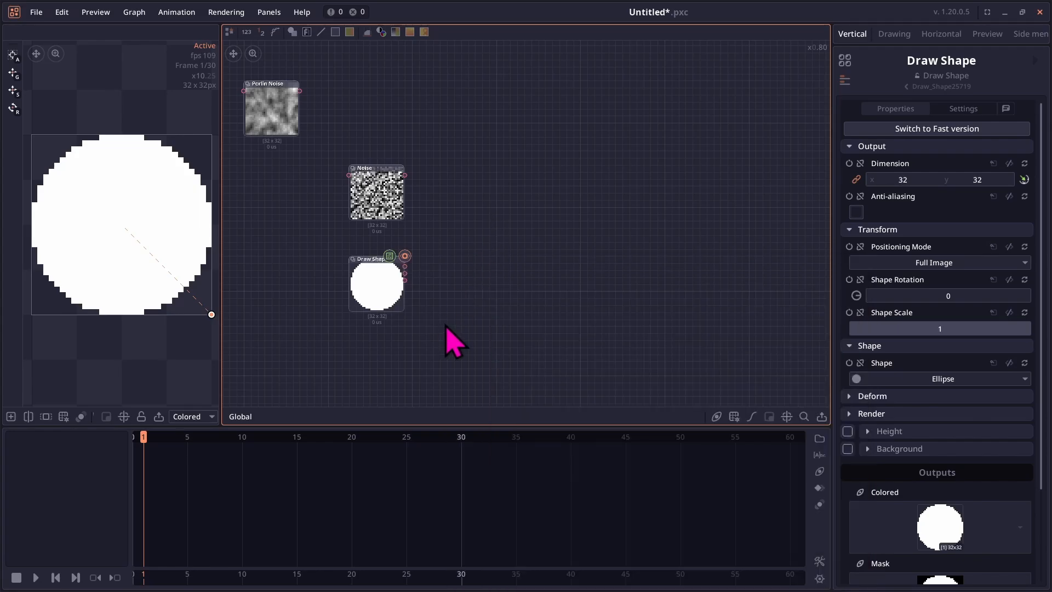
click(374, 189)
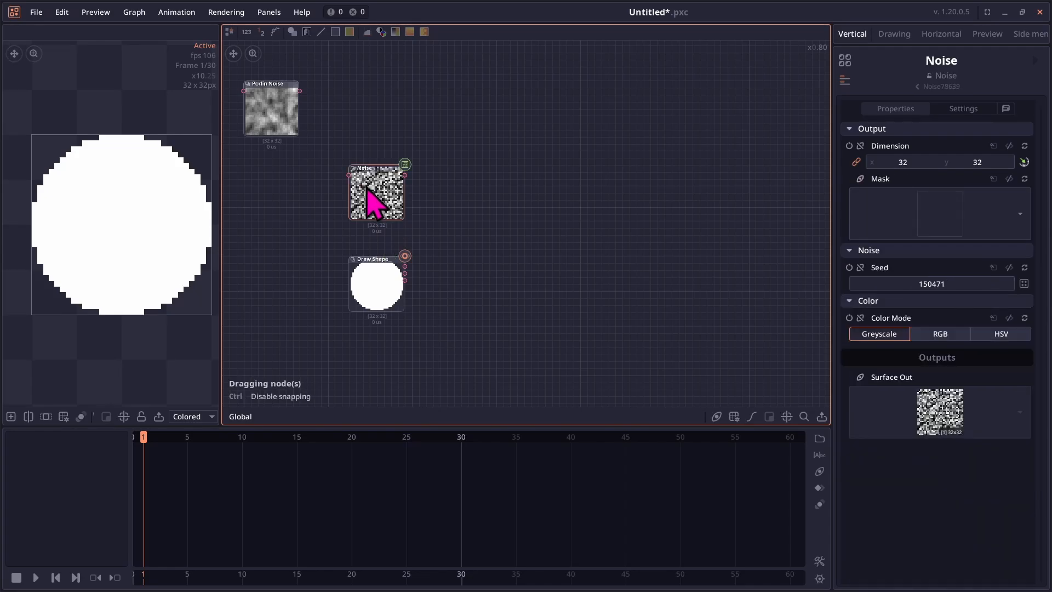
scroll(374, 187, up, 6)
scroll(377, 189, down, 5)
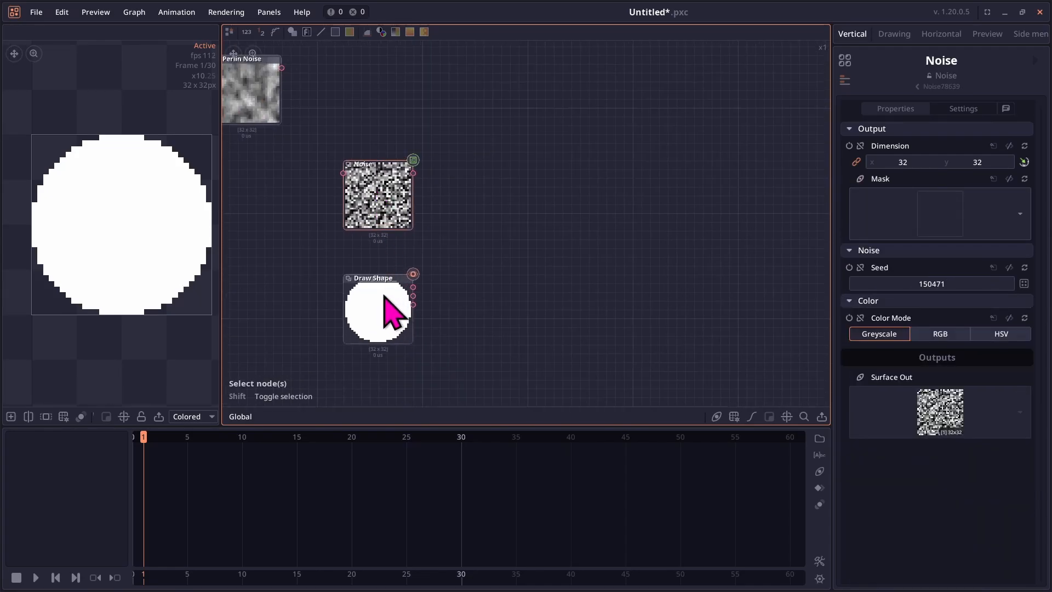
drag(385, 296, 384, 284)
scroll(389, 285, up, 5)
scroll(389, 284, down, 4)
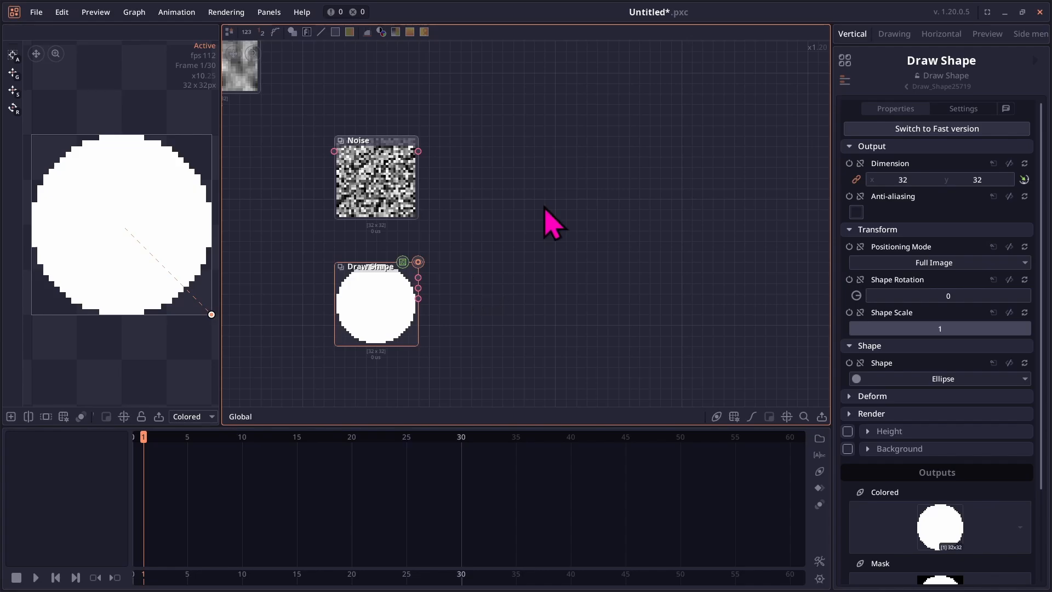
- Add a Blend node to the right of the Noise and Draw Shape nodes and show its output in the preview
right_click(552, 168)
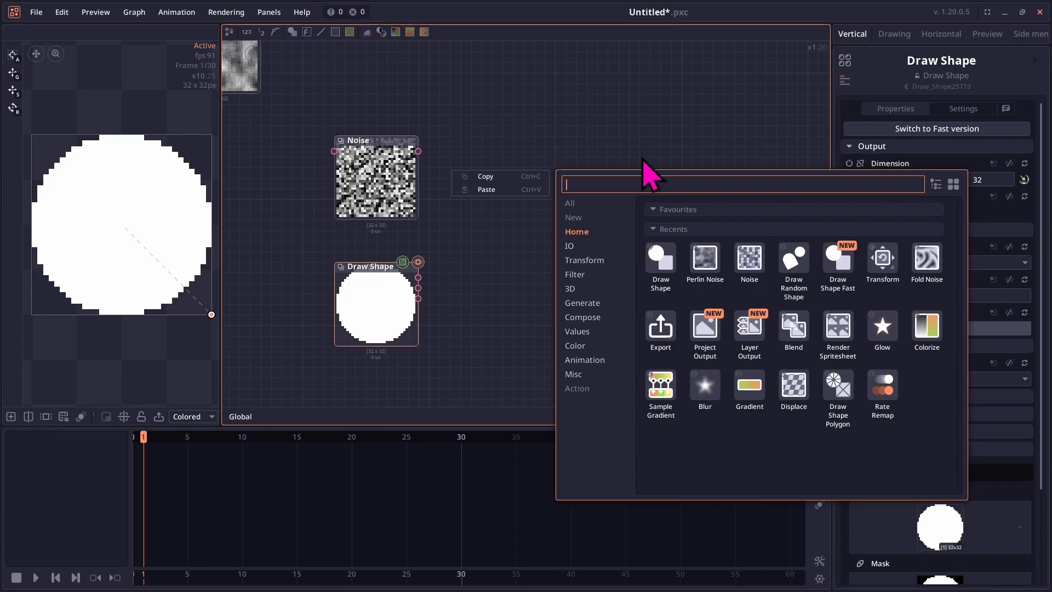
text(blend)
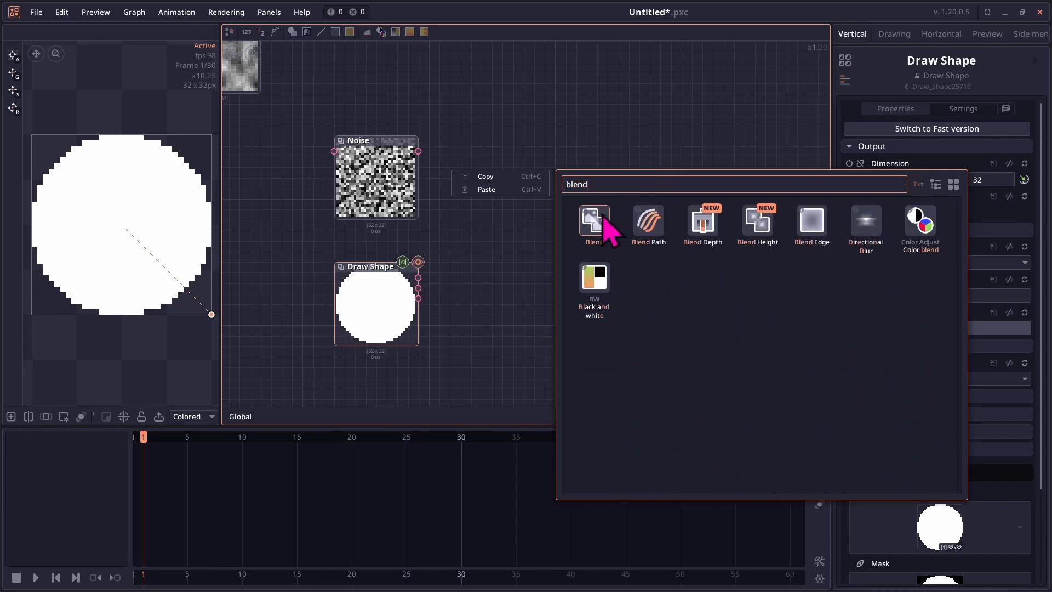
mouse_move(598, 221)
mouse_down()
mouse_move(606, 234)
mouse_move(498, 239)
mouse_move(512, 240)
mouse_up()
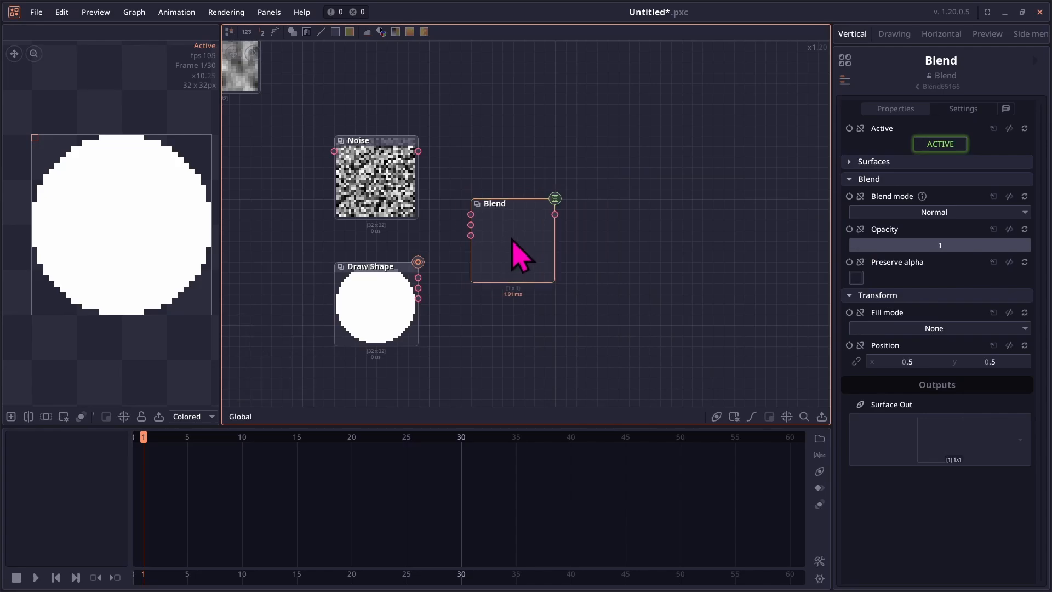
click(513, 239)
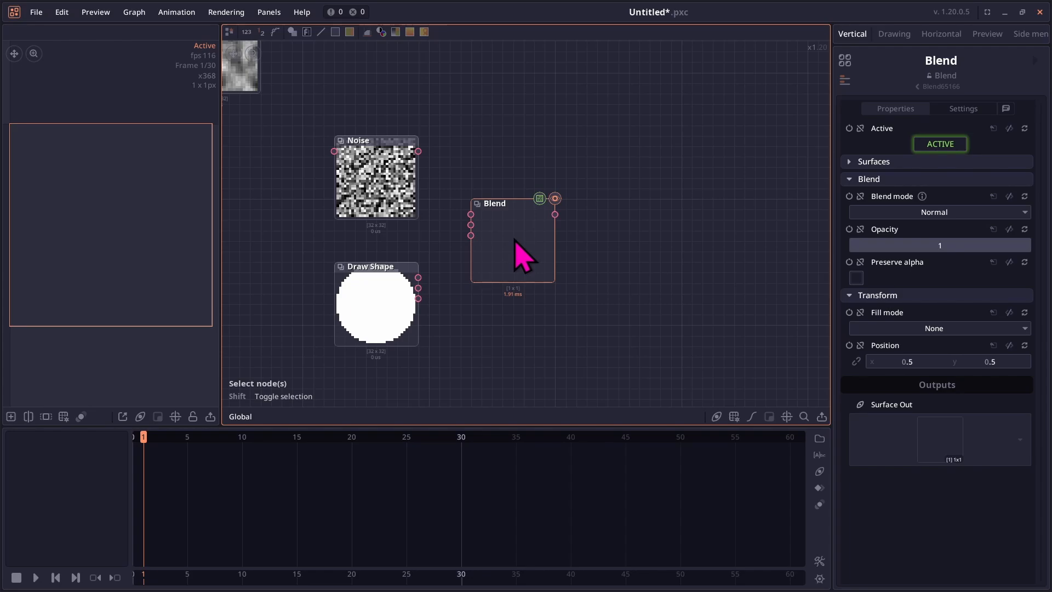
- Set the Blend node's mode to Multiply and connect the Noise node's Surface Out to its Background input
click(893, 212)
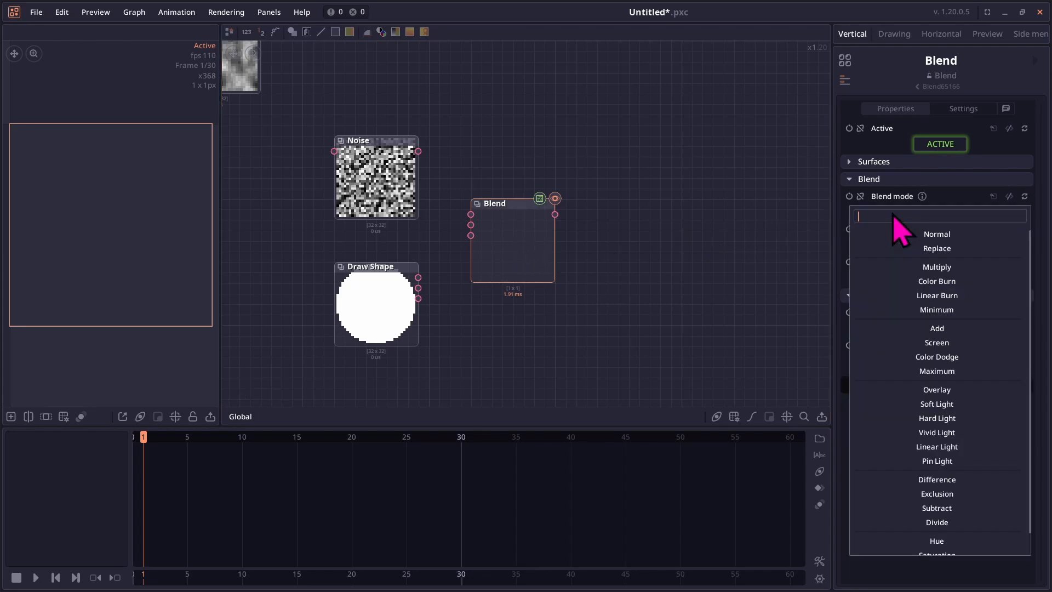
click(897, 266)
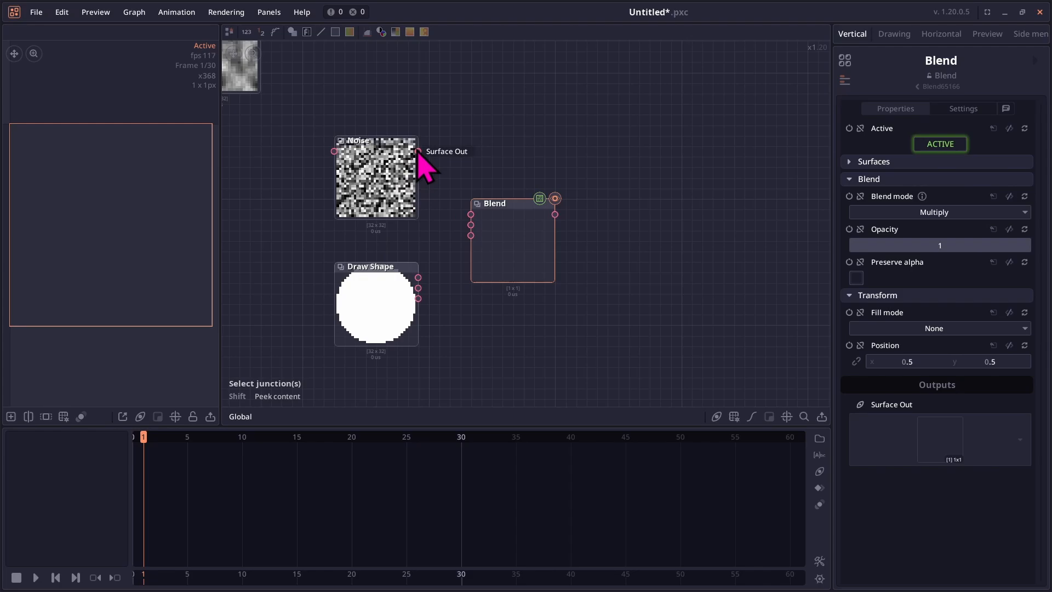
drag(418, 151, 470, 217)
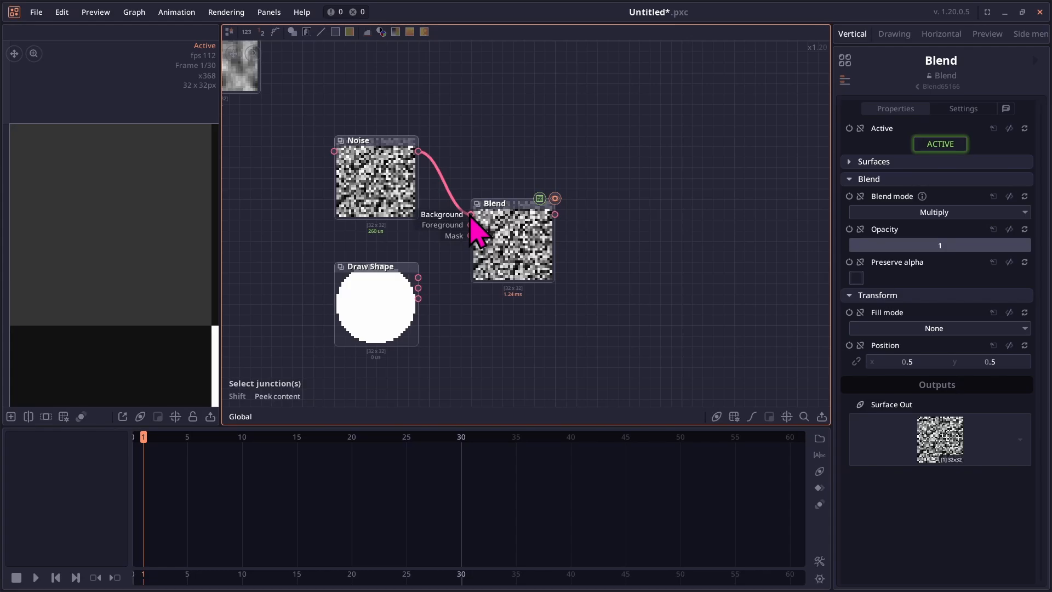
scroll(133, 219, down, 1)
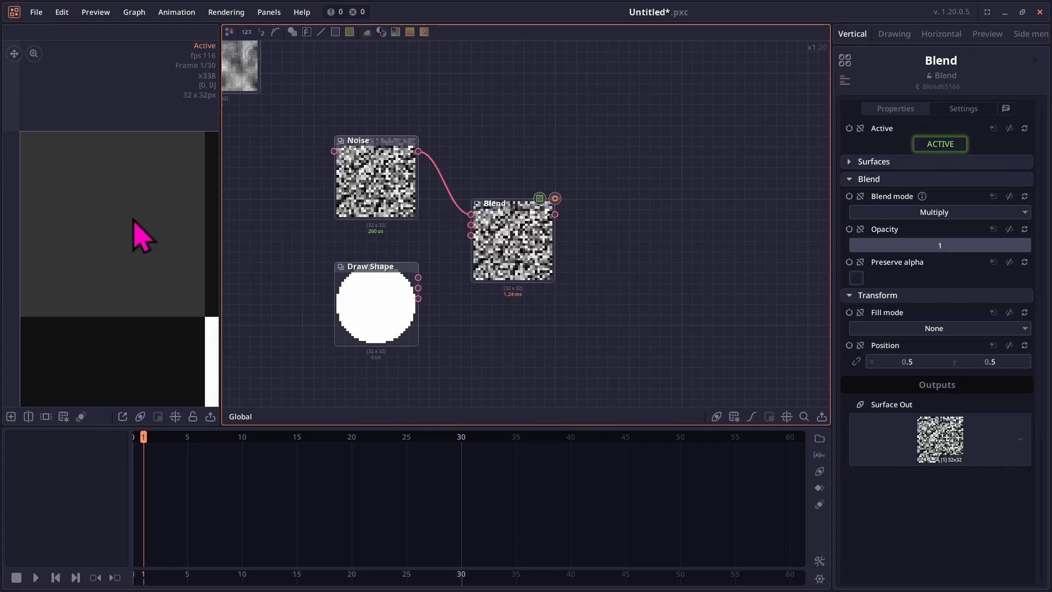
scroll(163, 246, down, 2)
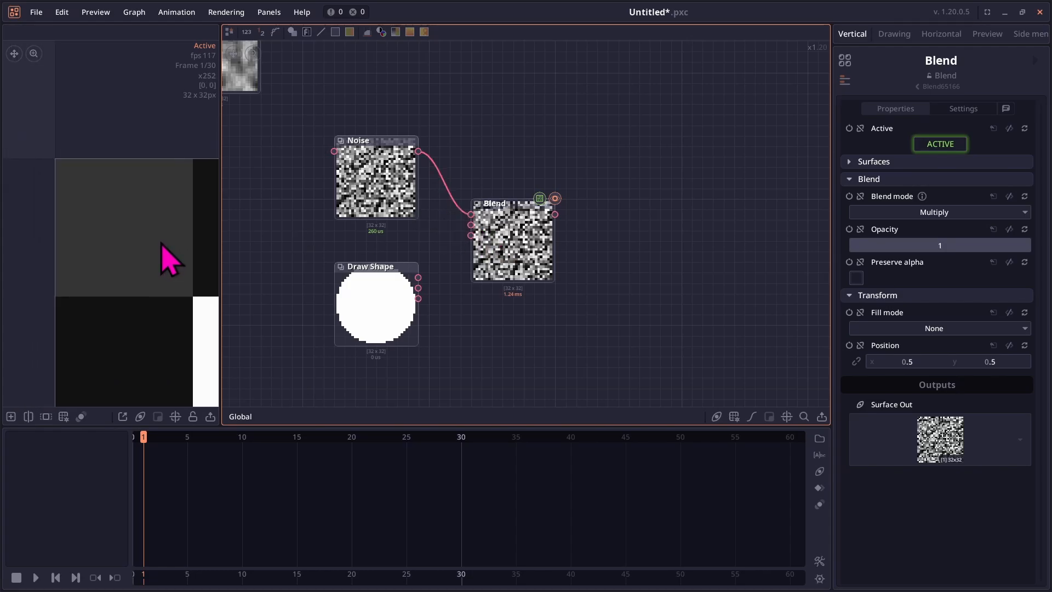
scroll(163, 245, down, 2)
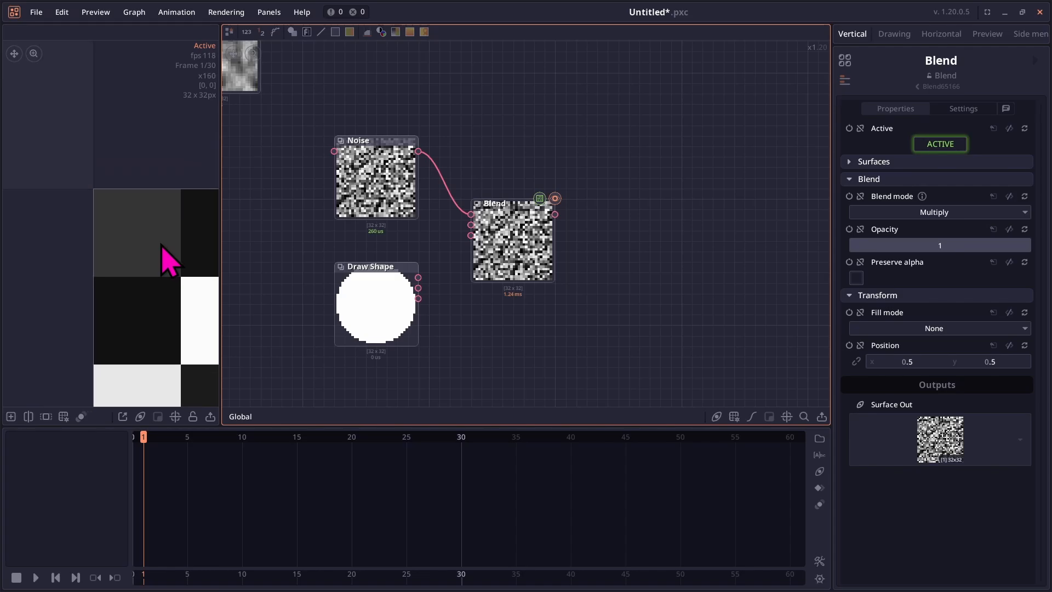
scroll(163, 245, down, 4)
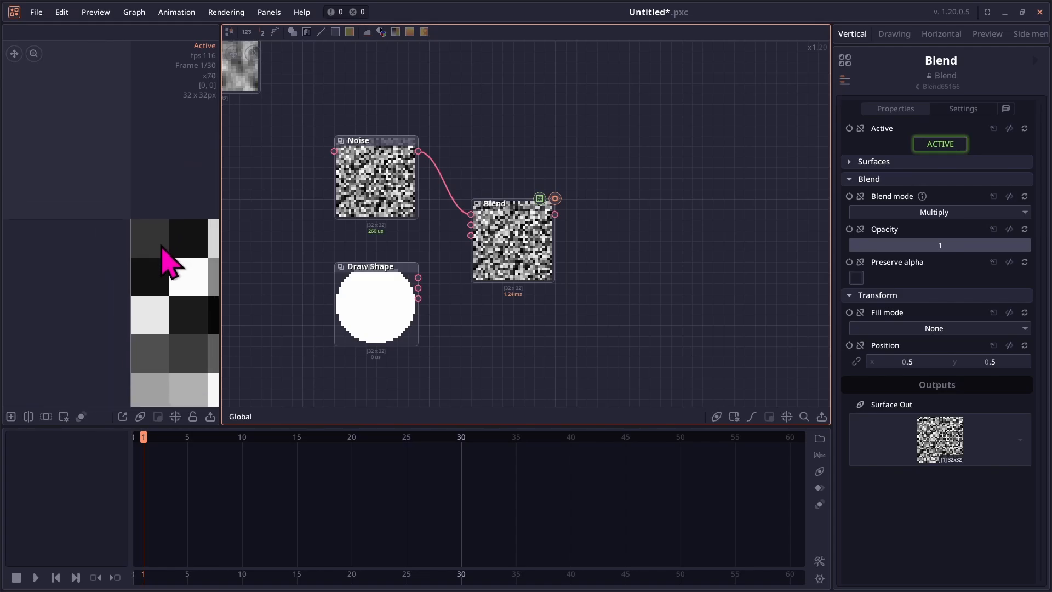
scroll(163, 245, down, 3)
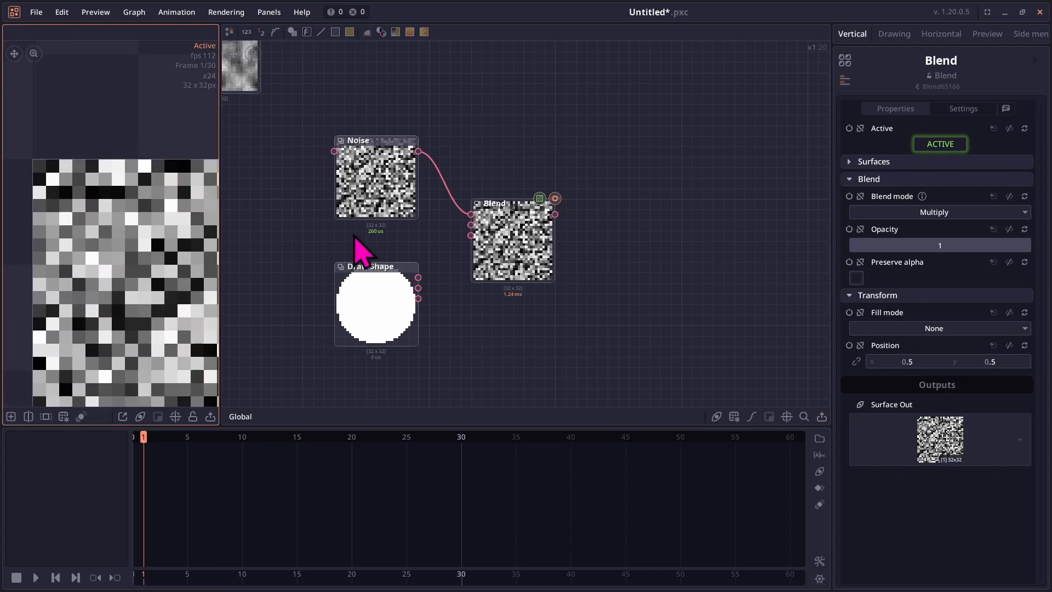
click(521, 253)
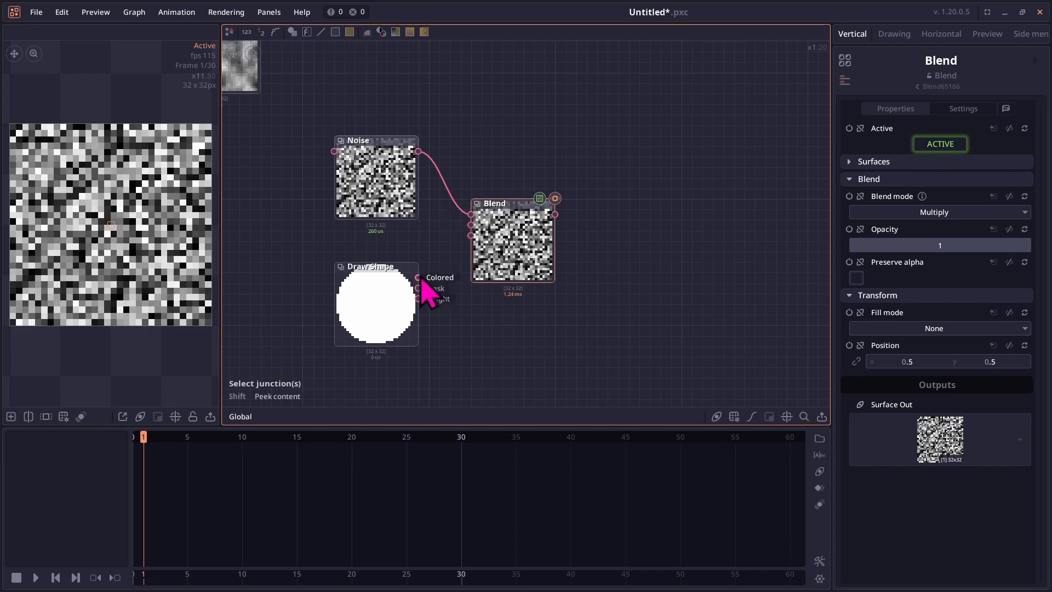
- Shift the Draw Shape node slightly left and connect its Colored output to the Blend node's Foreground input
drag(394, 286, 362, 268)
scroll(361, 263, up, 3)
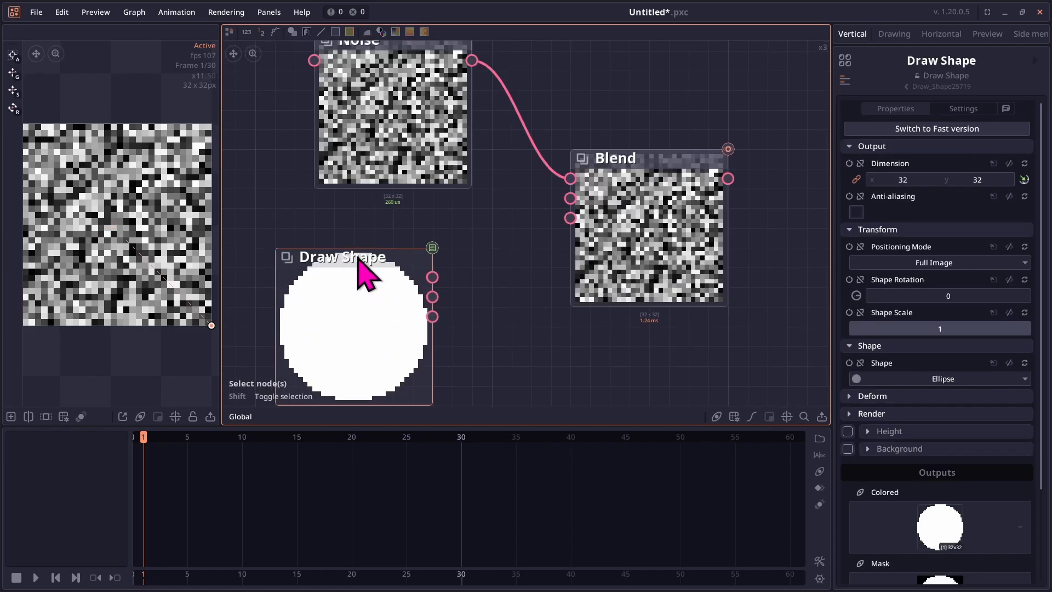
scroll(361, 262, down, 2)
drag(426, 274, 548, 222)
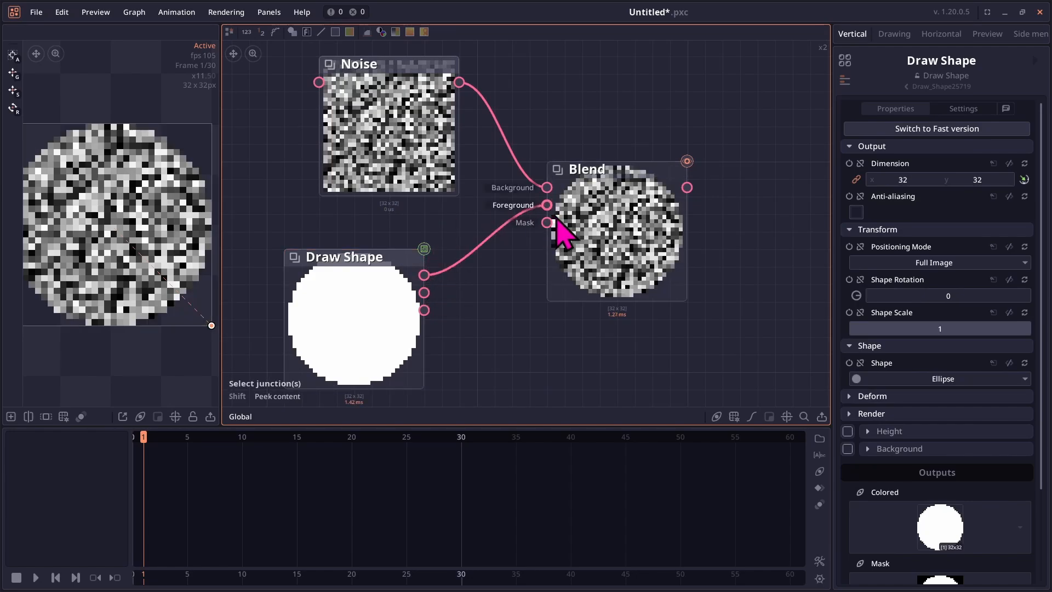
scroll(598, 236, down, 2)
click(597, 233)
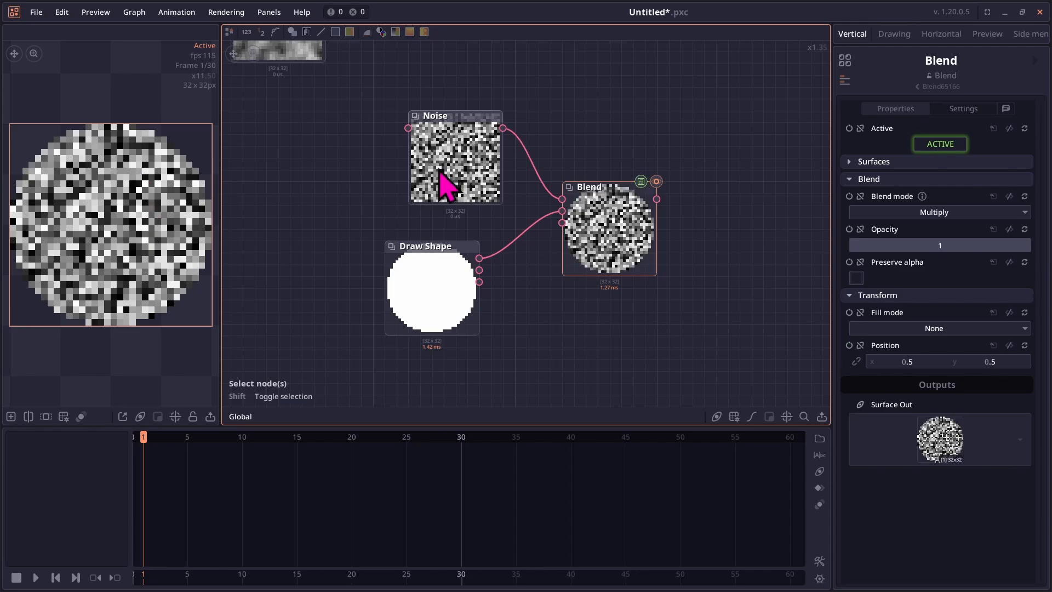
- Move the Blend node farther to the right of the Noise and Draw Shape nodes
scroll(566, 108, down, 5)
drag(575, 102, 477, 125)
scroll(471, 129, up, 5)
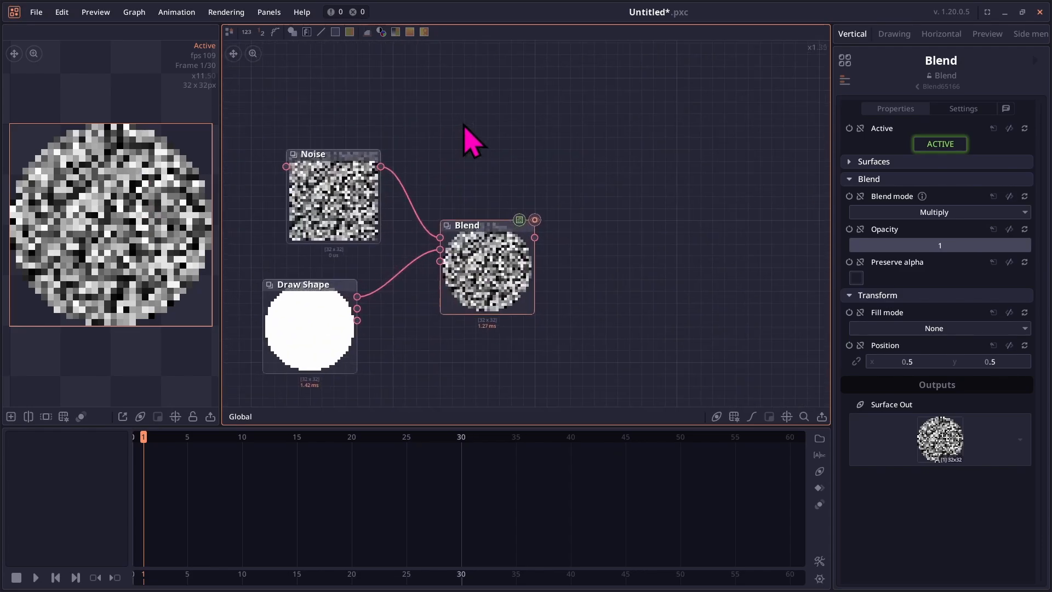
drag(473, 241, 526, 280)
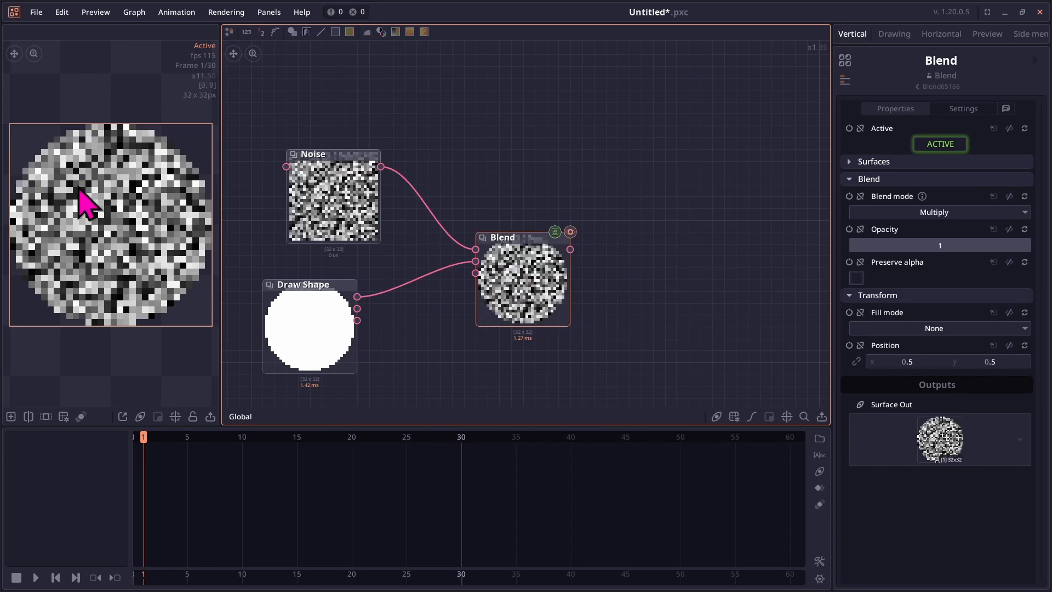
scroll(77, 195, down, 3)
scroll(75, 186, up, 1)
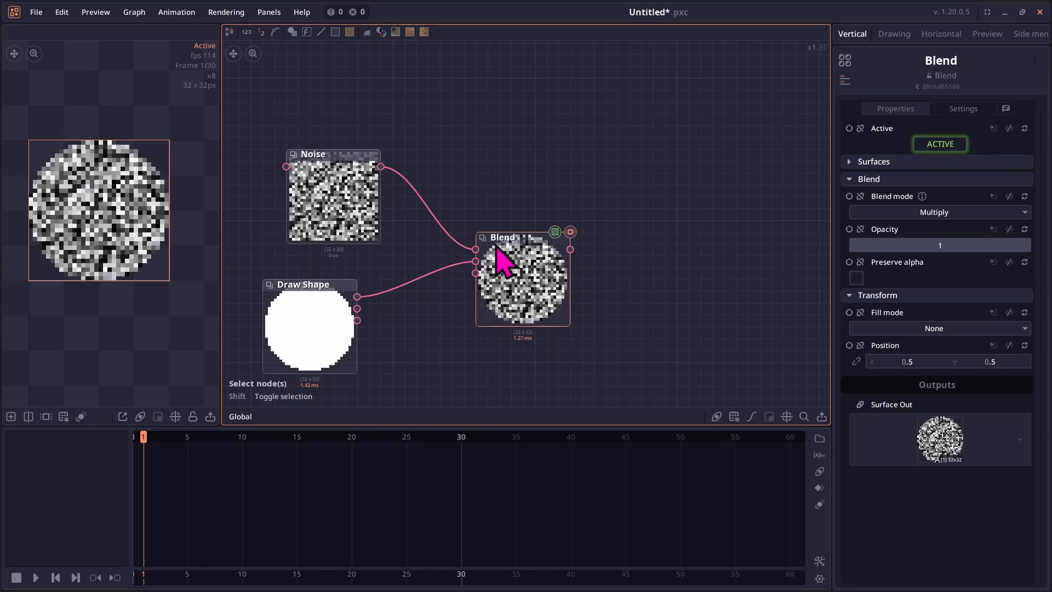
- Add a Colorize node to the right of the Blend node, fed by the Blend node's Surface Out
drag(570, 249, 676, 233)
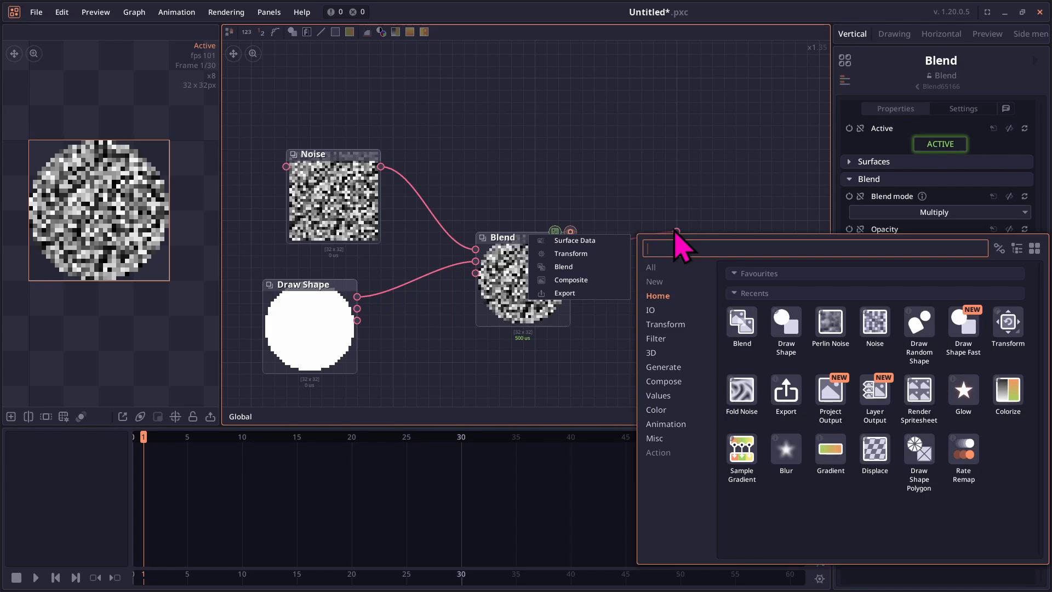
text(color)
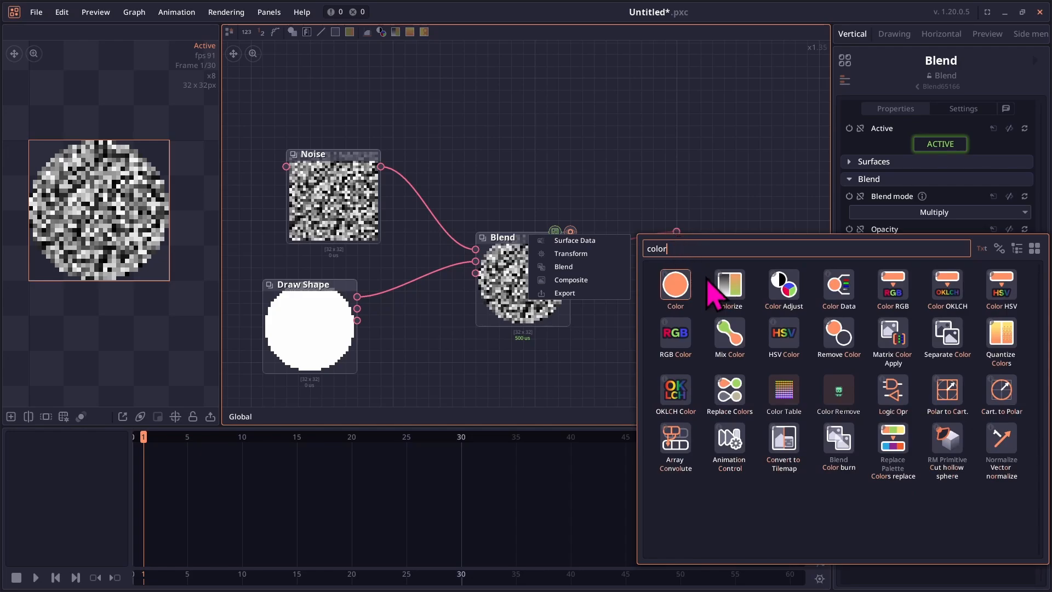
click(729, 290)
drag(727, 284, 705, 285)
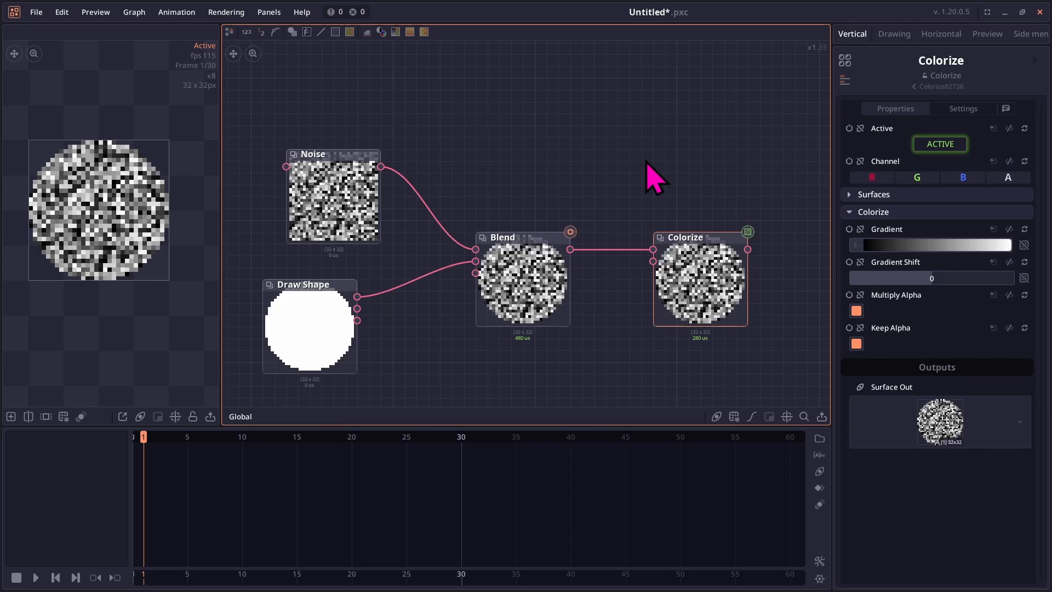
- Shift the Noise node slightly left so it lines up above the Draw Shape node
drag(620, 169, 578, 161)
scroll(582, 161, down, 5)
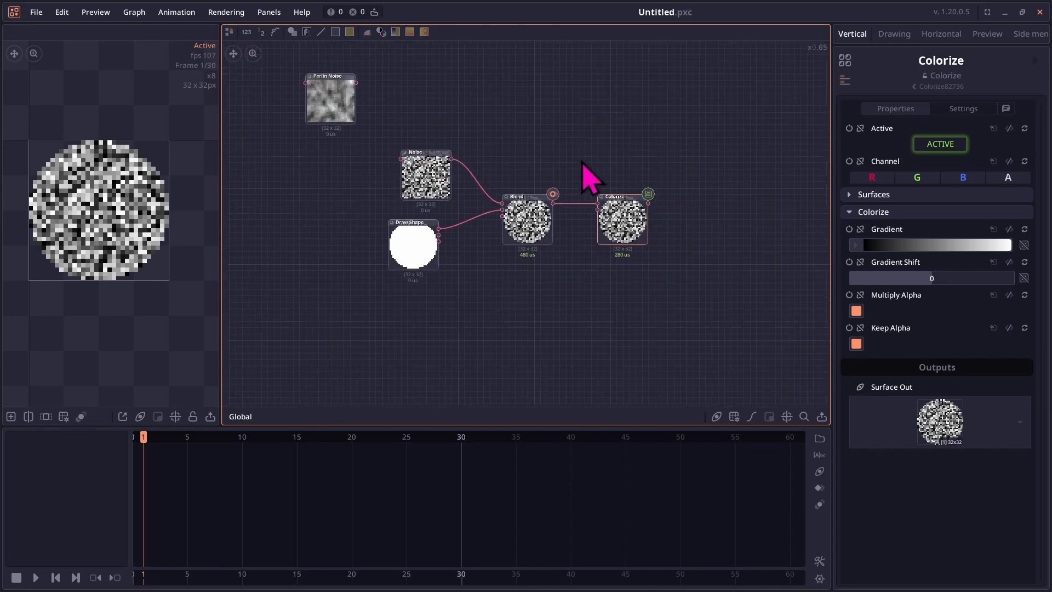
scroll(582, 161, up, 4)
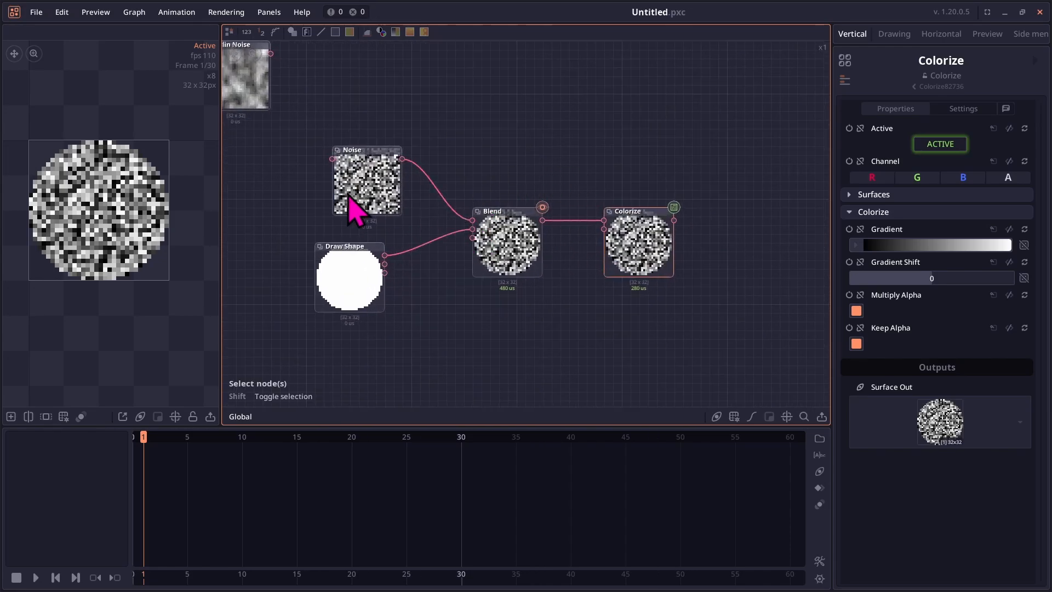
drag(369, 176, 351, 176)
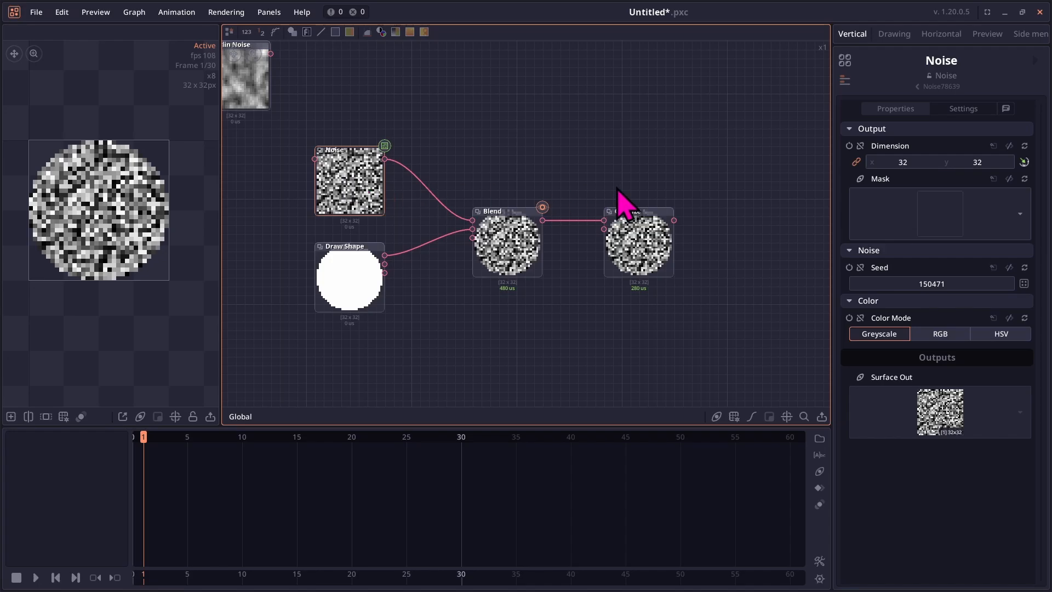
- In the Colorize node's gradient, move the black stop to about 2.34 and the white stop to about 96.68
mouse_move(644, 208)
mouse_down()
mouse_move(653, 230)
mouse_move(642, 224)
mouse_up()
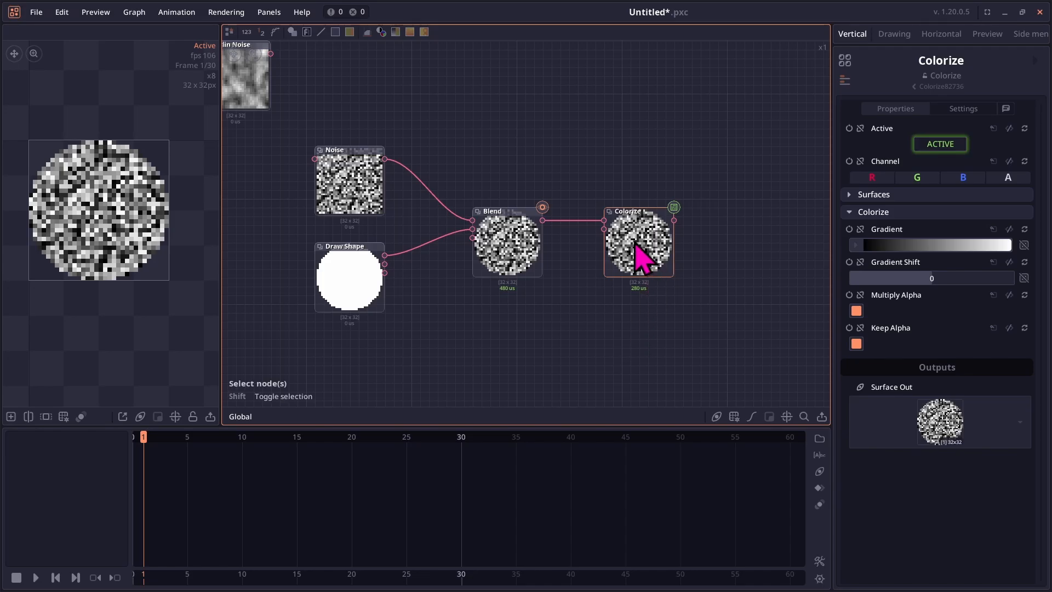
scroll(636, 247, up, 4)
scroll(638, 252, down, 2)
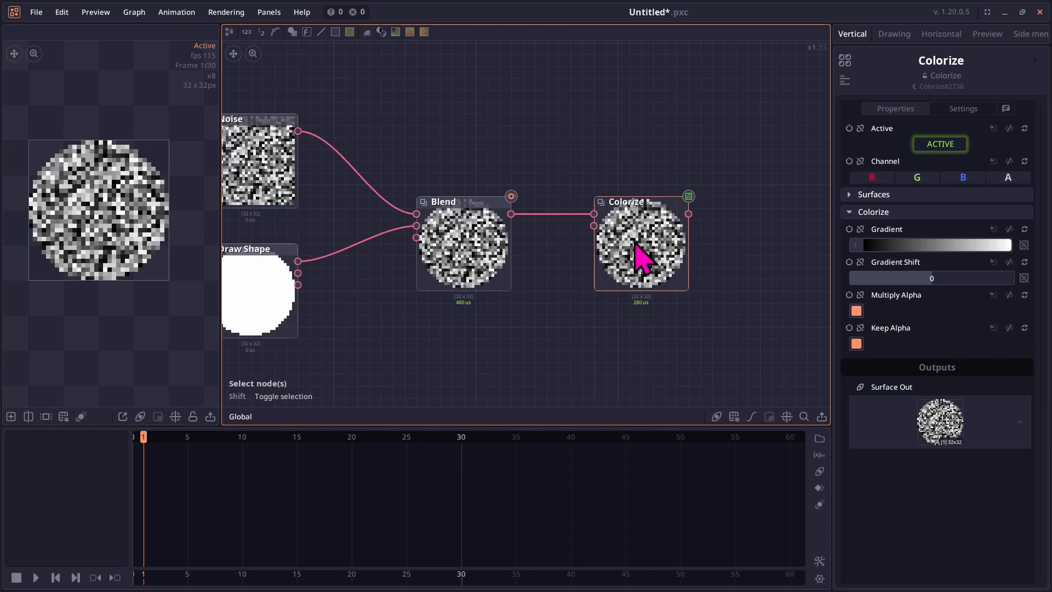
click(932, 245)
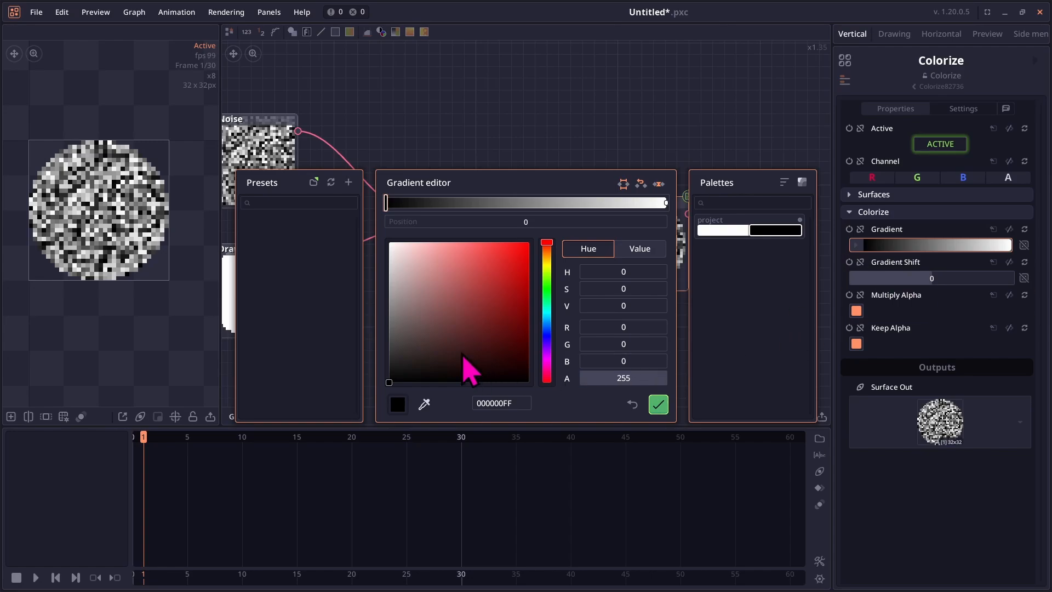
mouse_move(386, 203)
mouse_down()
mouse_move(412, 204)
mouse_move(390, 210)
mouse_up()
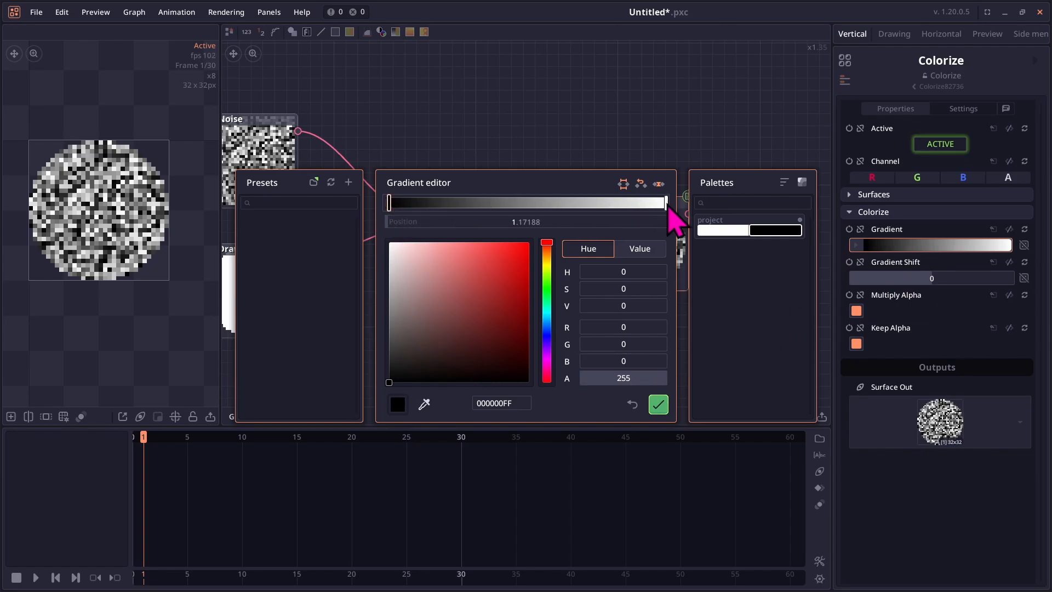
drag(667, 204, 657, 206)
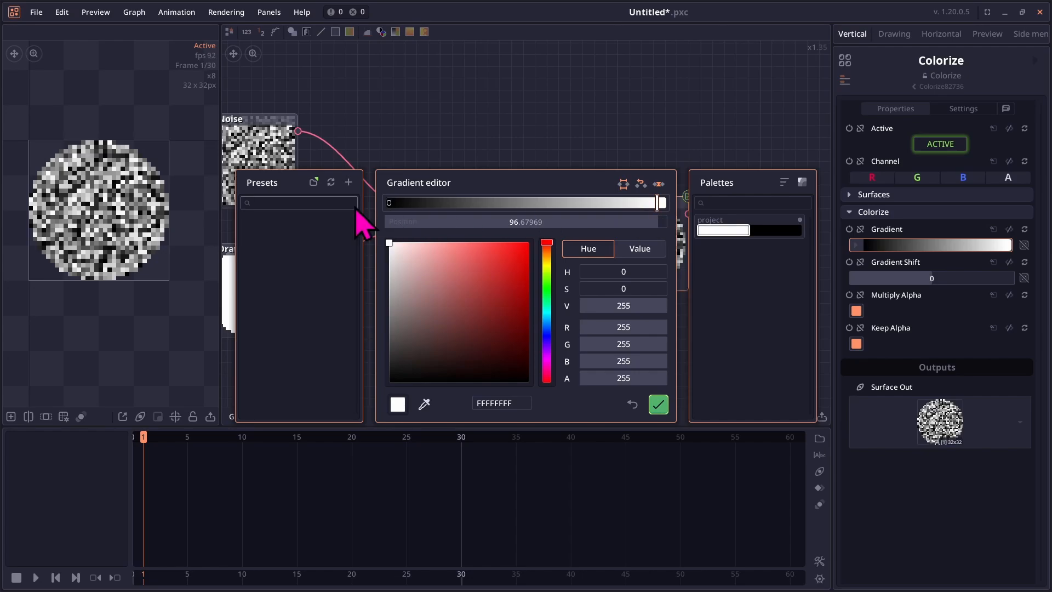
drag(391, 207, 395, 207)
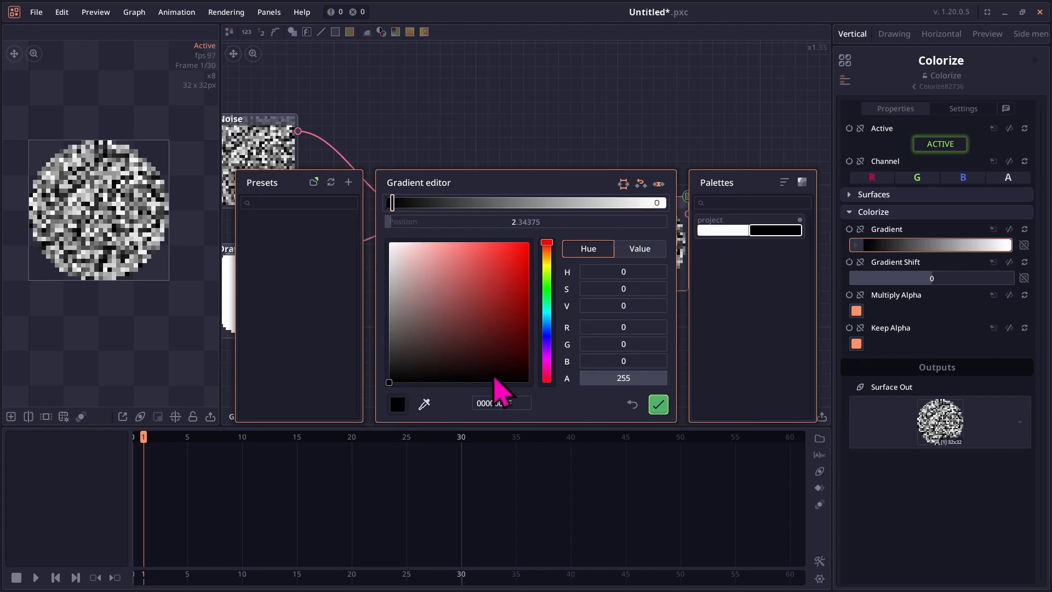
- Color the gradient's dark stop purple 2B1142 and its light stop cyan 26D9FF, apply it, and preview the Colorize output
drag(489, 336, 490, 351)
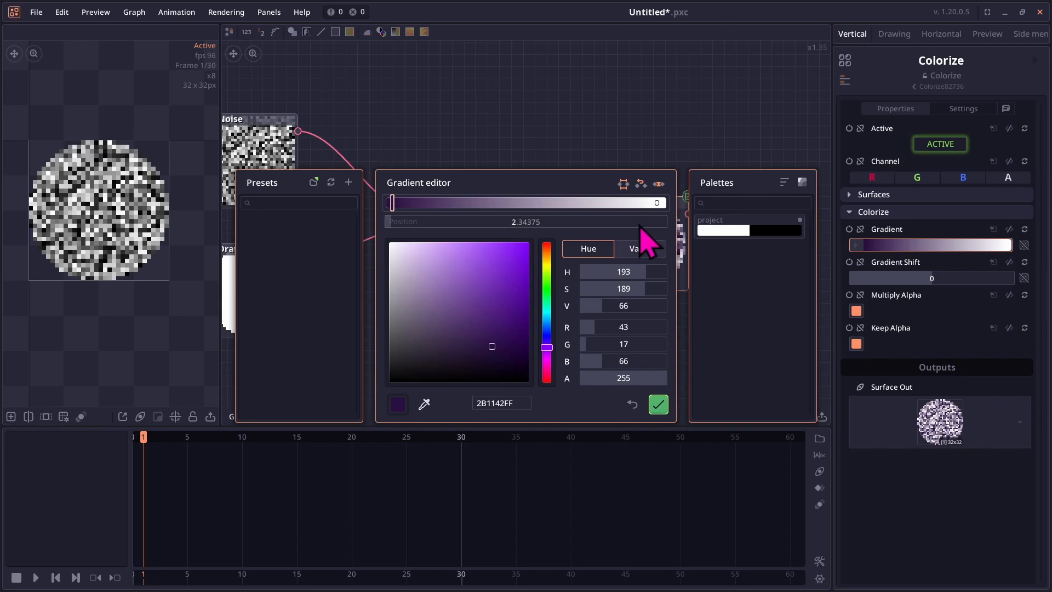
click(658, 204)
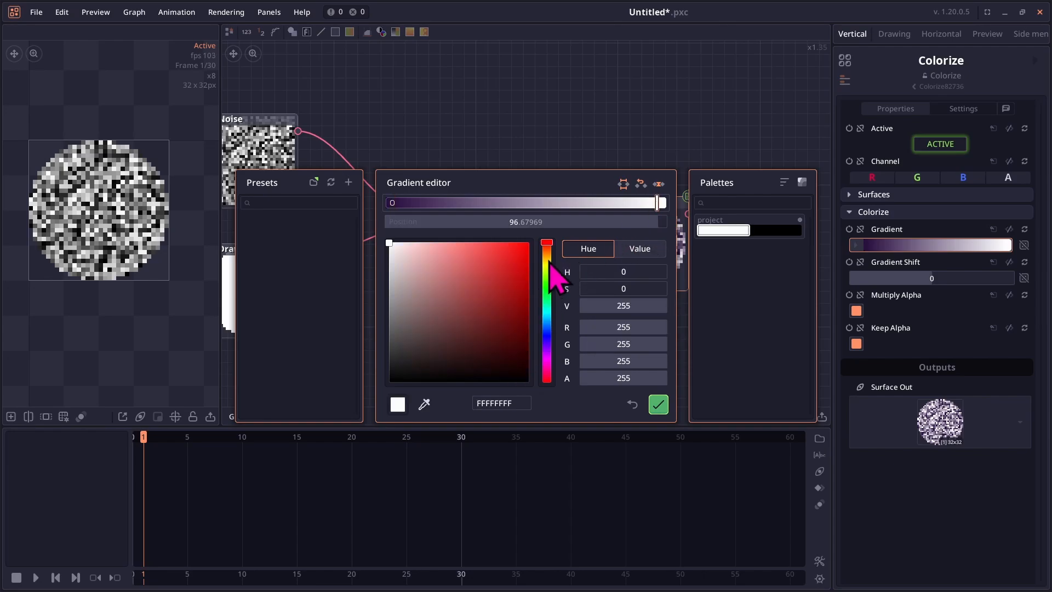
mouse_move(548, 282)
mouse_down()
mouse_move(558, 332)
mouse_move(514, 277)
mouse_move(507, 247)
mouse_up()
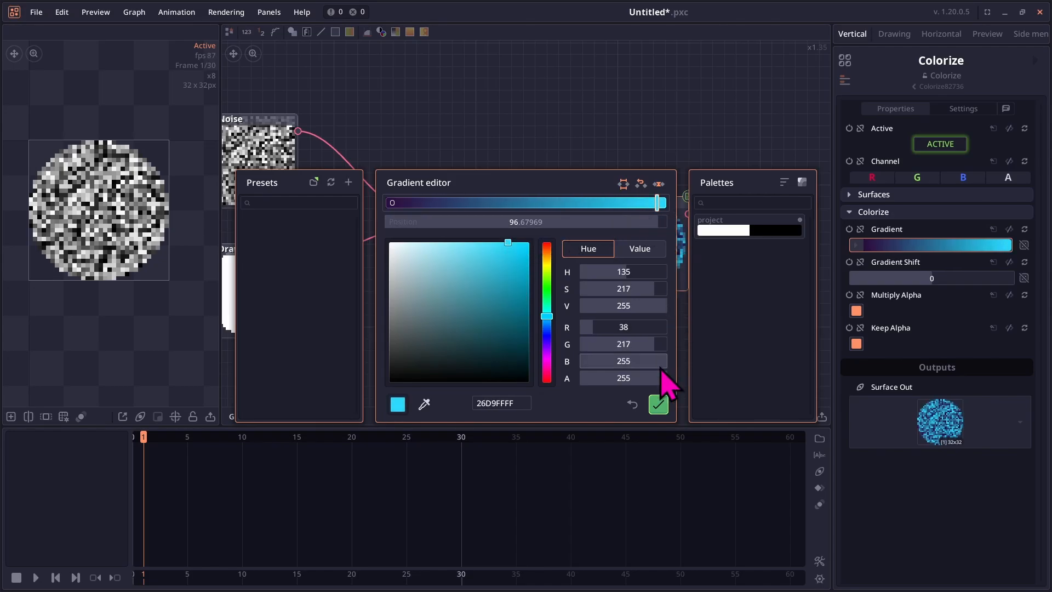
click(658, 409)
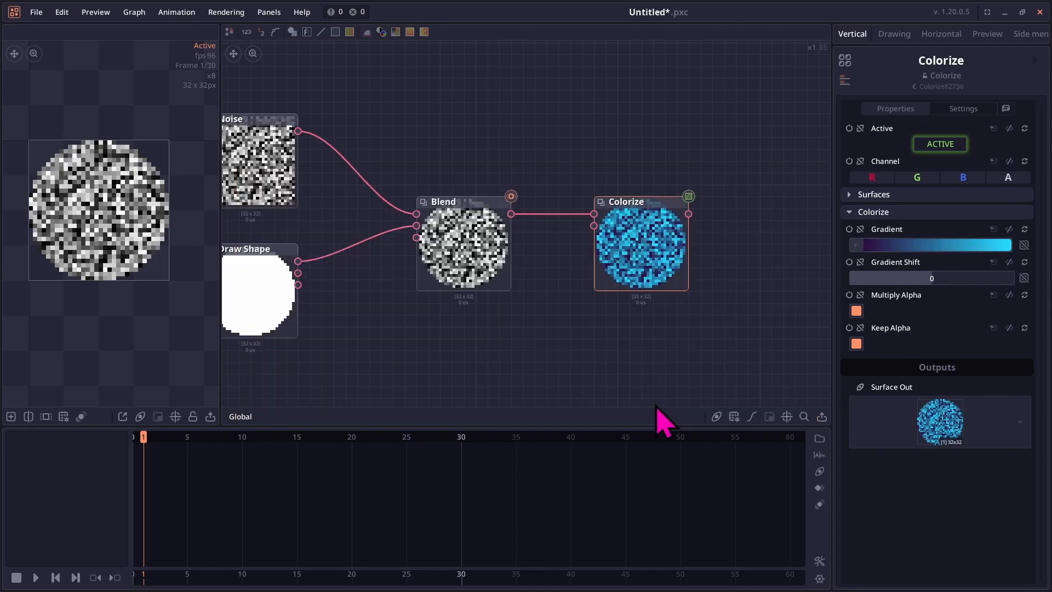
click(630, 271)
scroll(154, 252, down, 3)
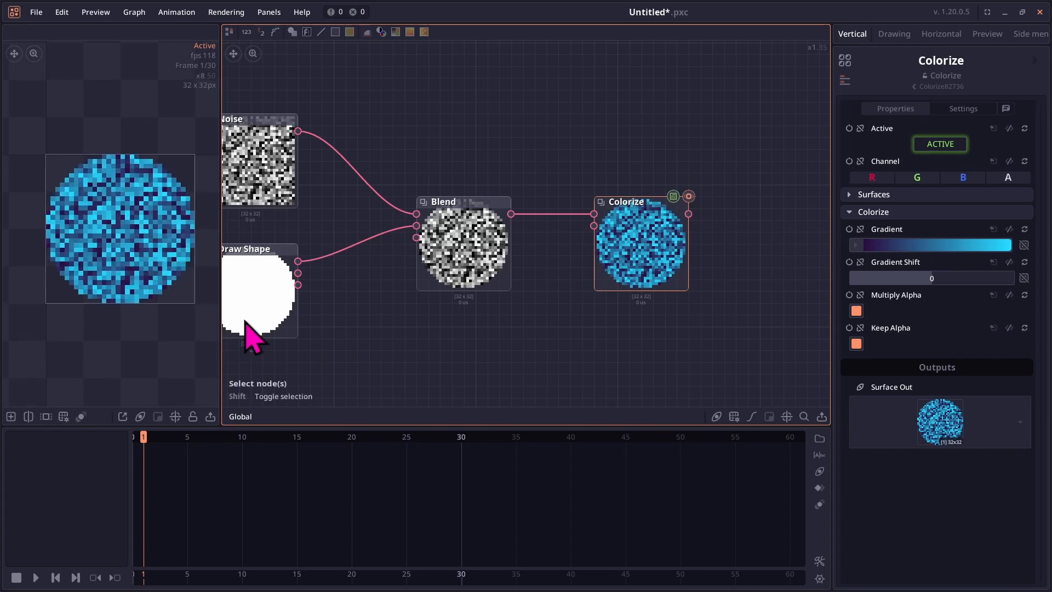
- Add a Glow node fed by the Colorize node's Surface Out, place it beside Colorize, and preview its output
drag(583, 336, 477, 334)
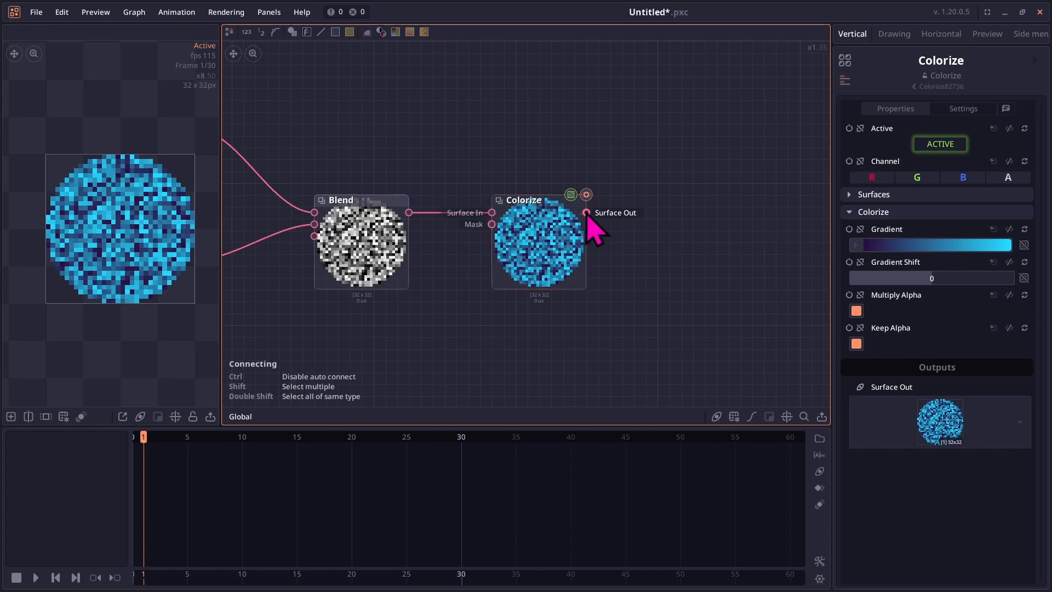
drag(587, 214, 651, 232)
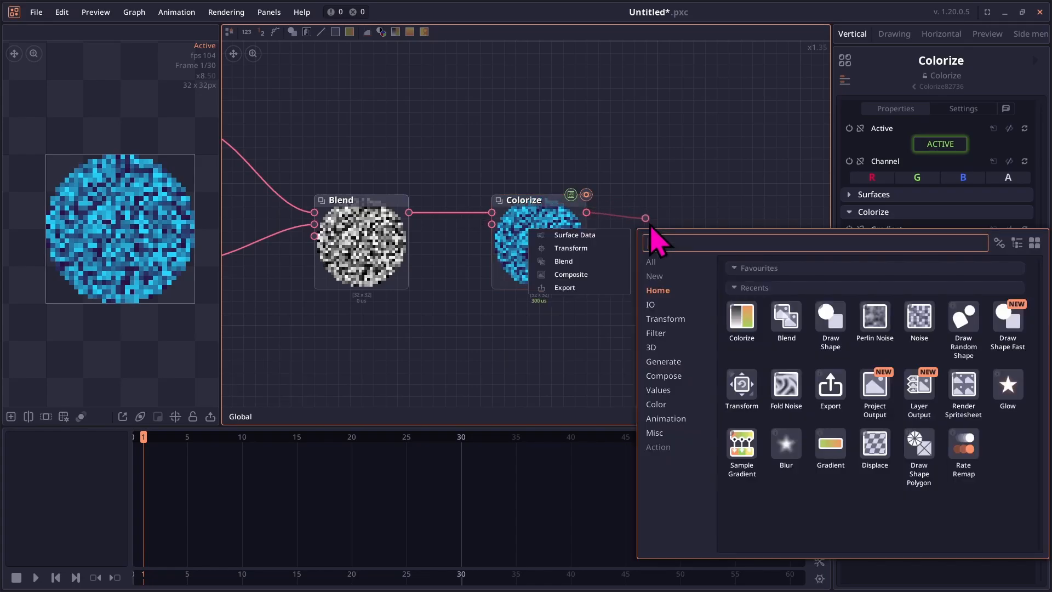
text(g)
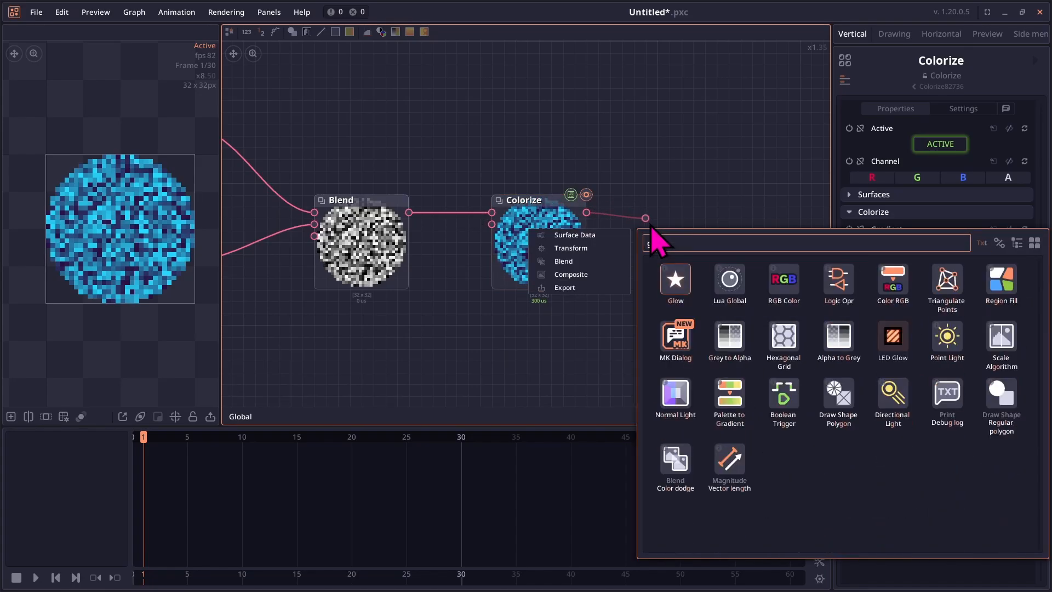
text(low)
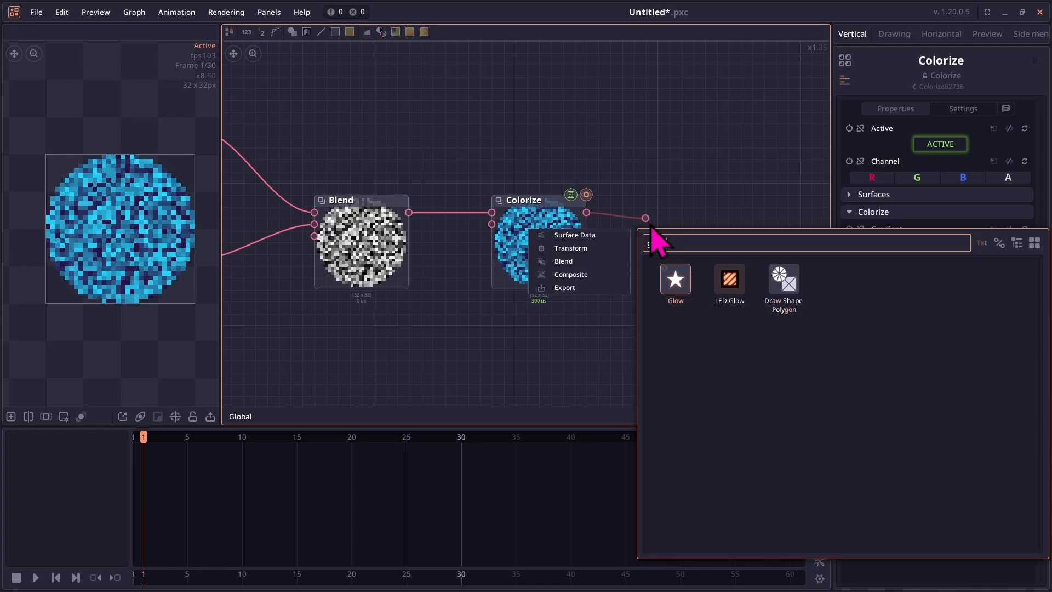
click(674, 285)
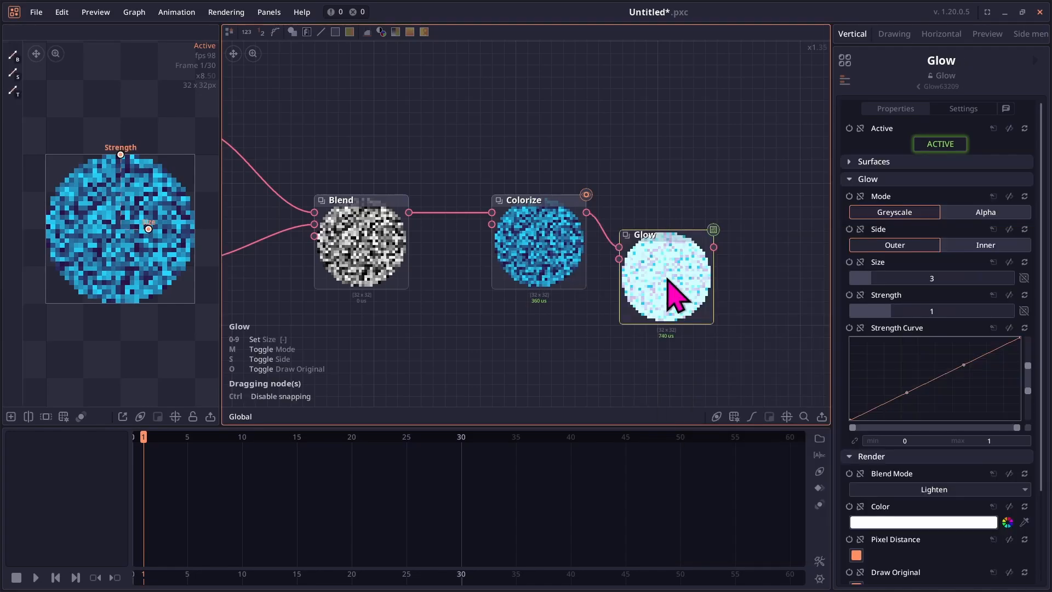
click(682, 273)
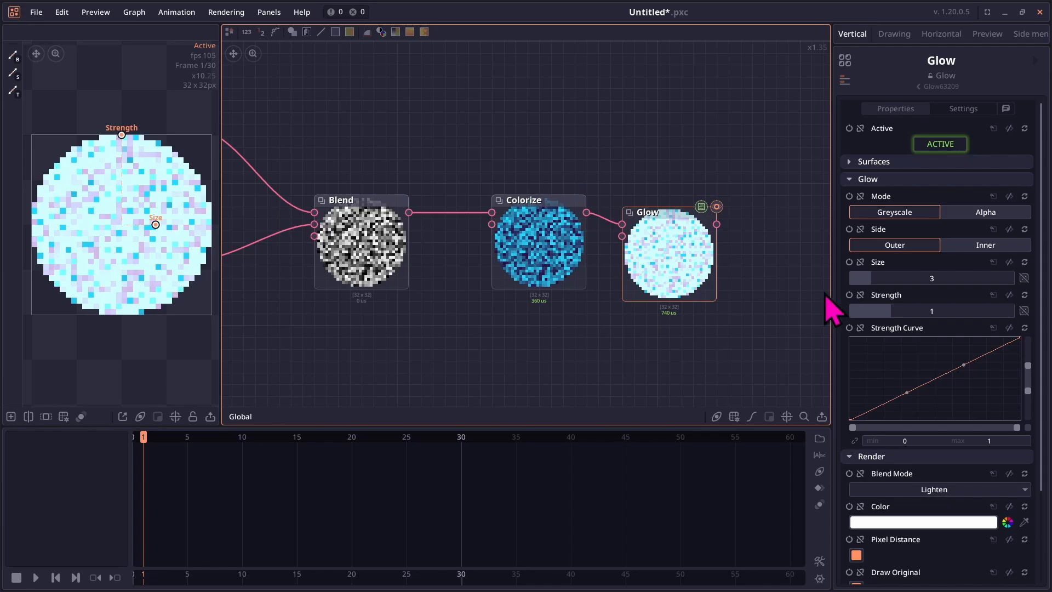
- Reduce the Glow node's strength to below 0.36, comparing its output with the Colorize node's in the preview
drag(881, 311, 865, 311)
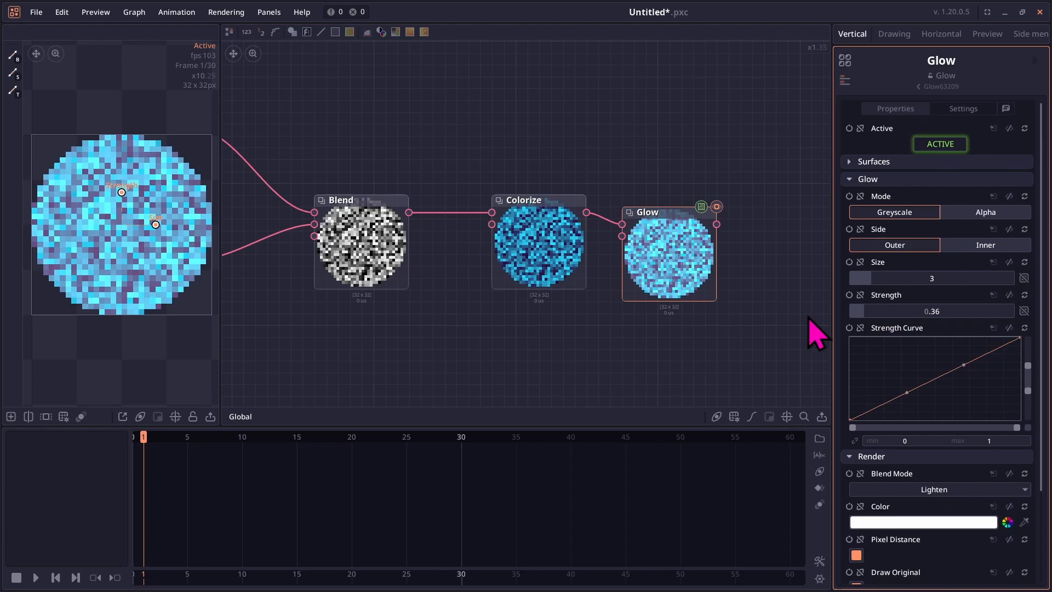
click(570, 253)
drag(570, 253, 568, 256)
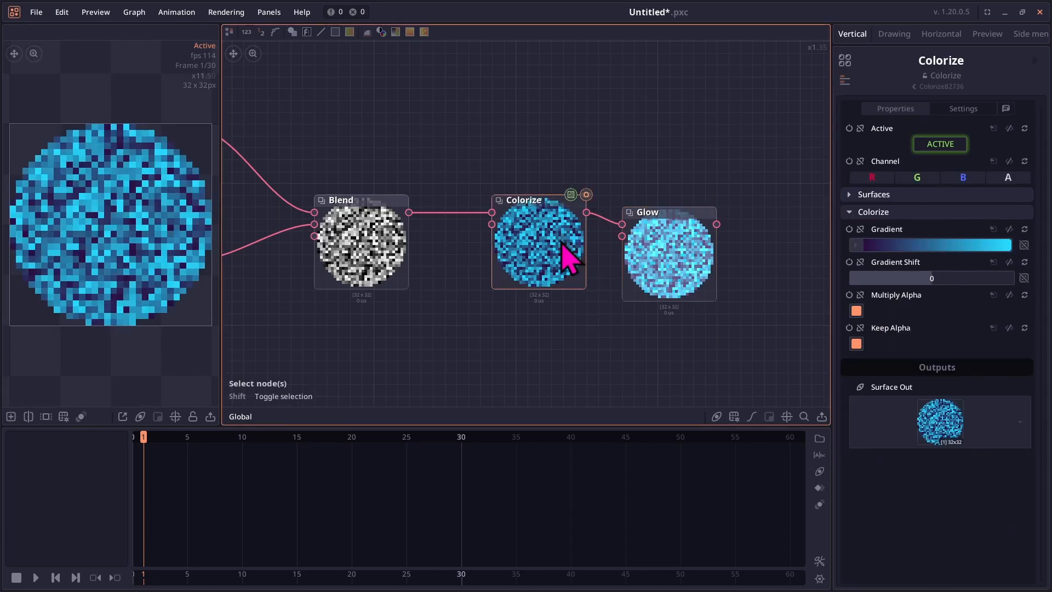
click(666, 264)
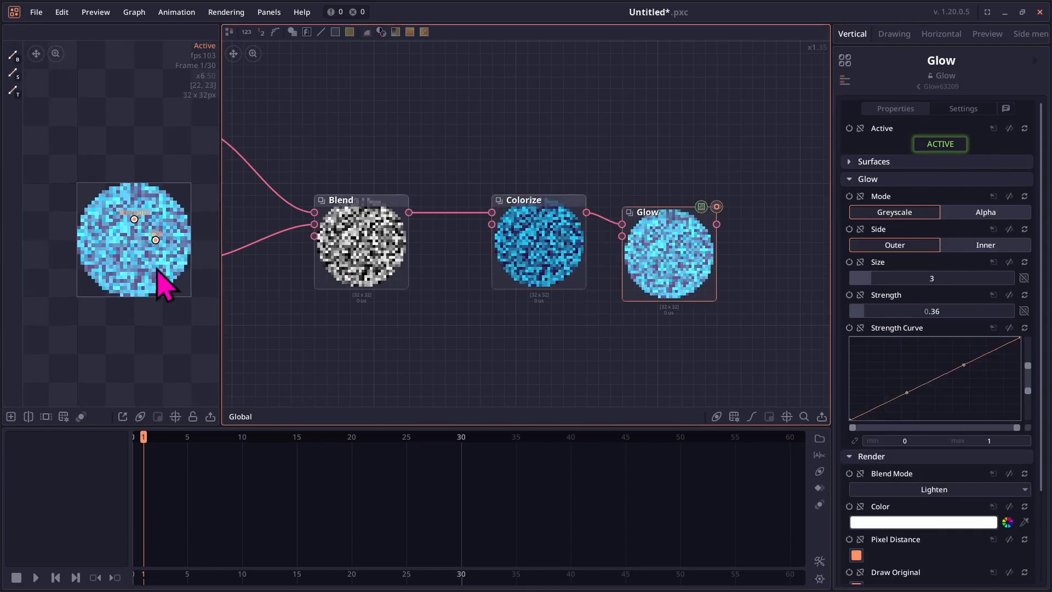
scroll(164, 285, up, 1)
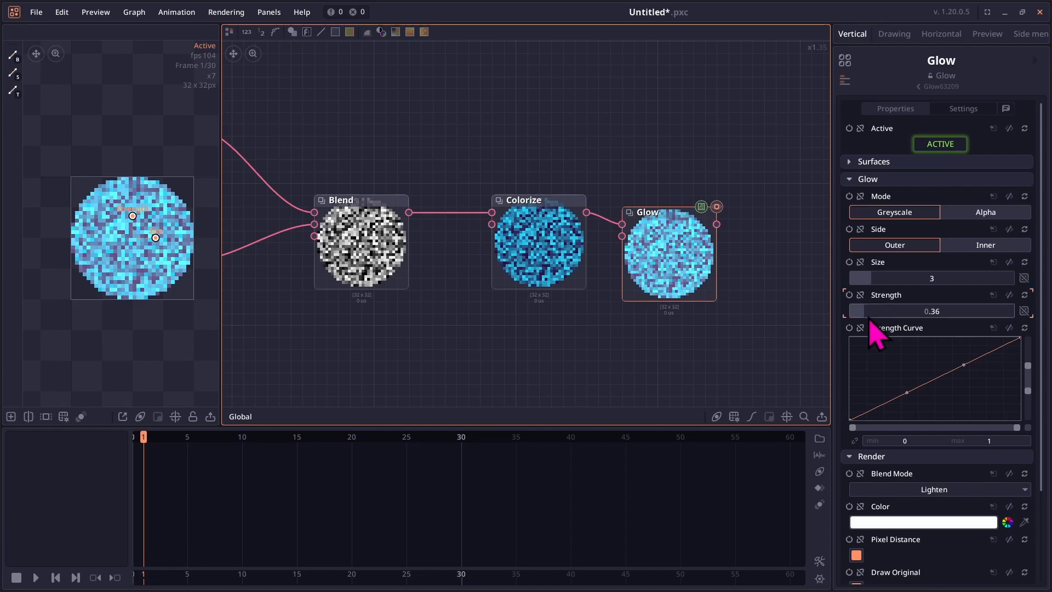
drag(865, 310, 852, 311)
- Shift the Colorize node slightly left and down to line it up with the Glow node
drag(550, 233, 527, 240)
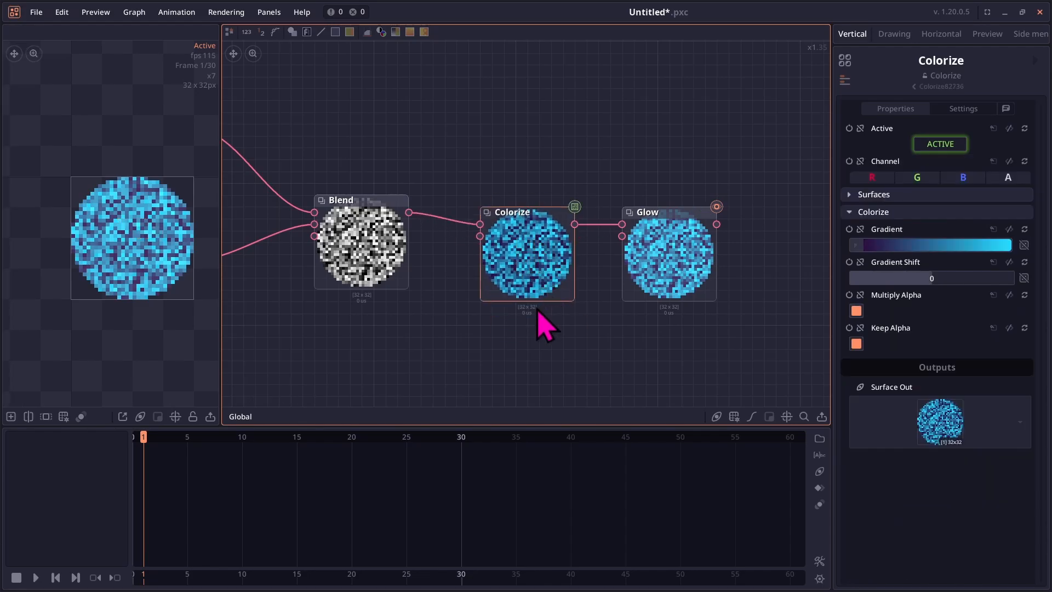
scroll(545, 324, down, 5)
scroll(570, 342, up, 5)
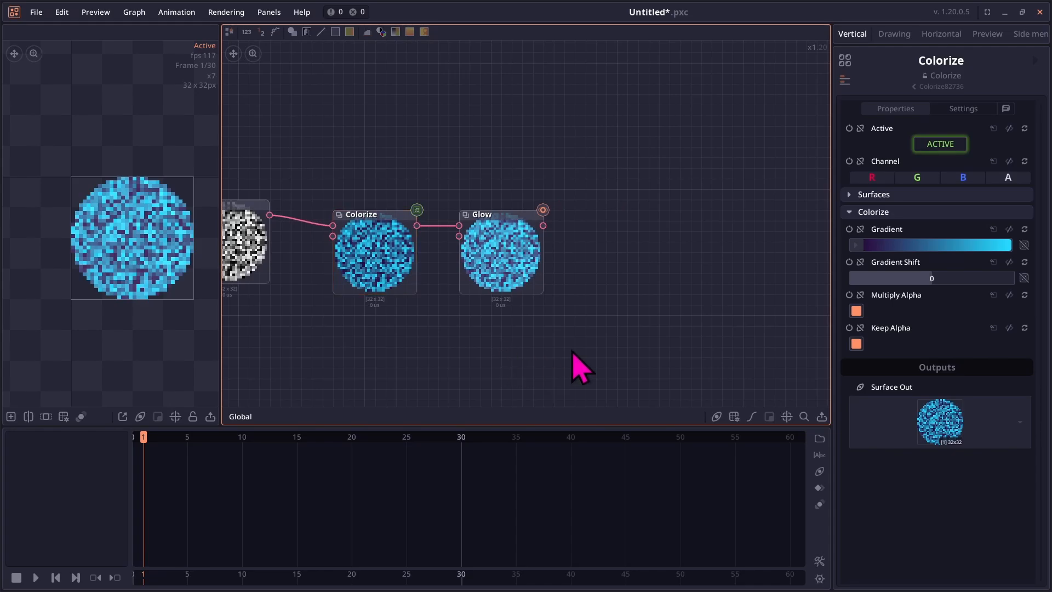
- Add a Render Spritesheet node to the right of the Glow node, fed by the Glow node's output
drag(543, 226, 606, 211)
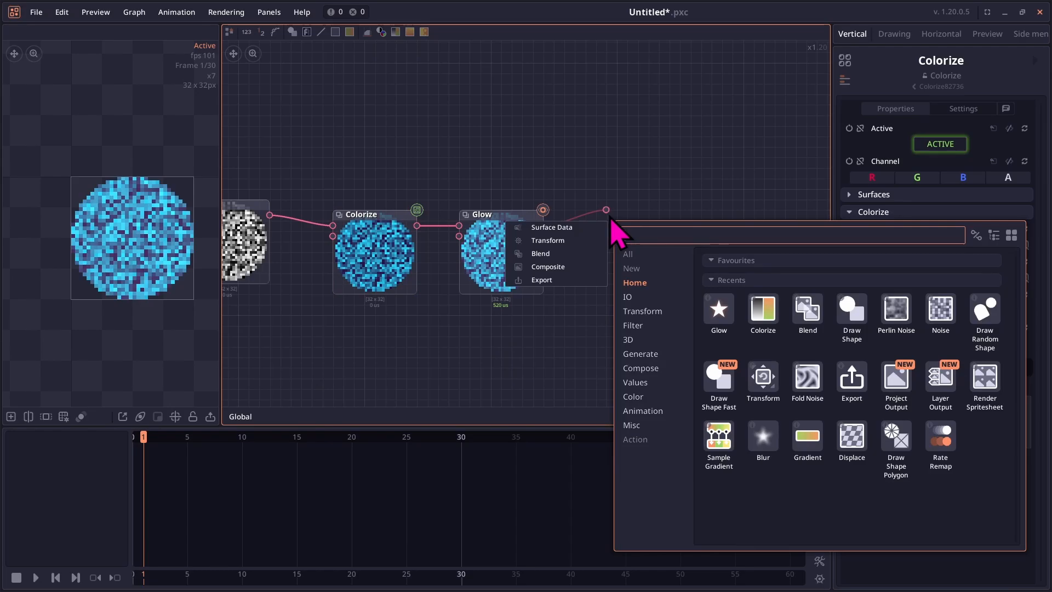
text(render)
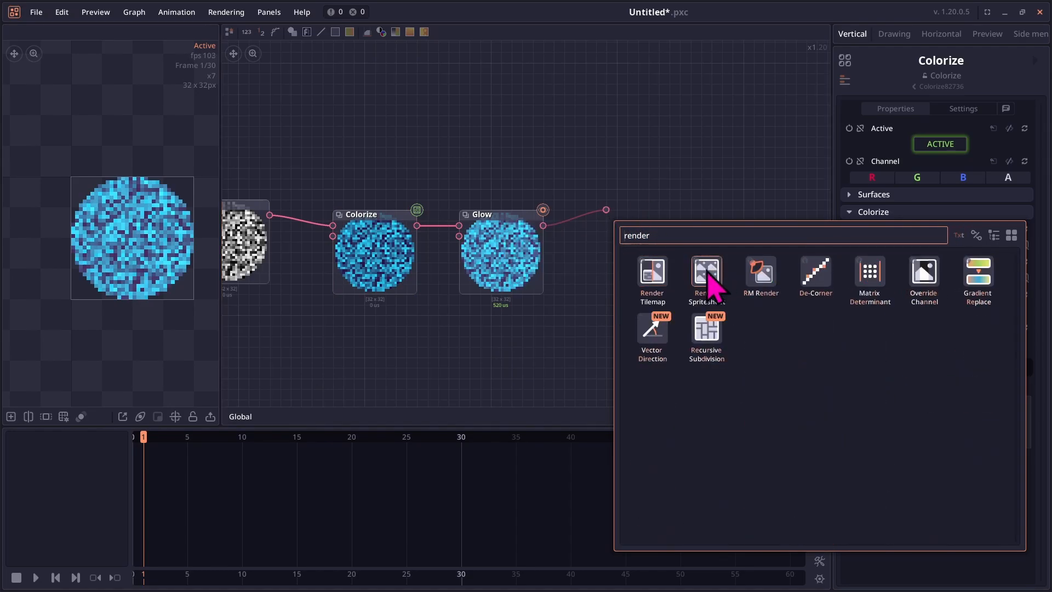
drag(710, 274, 653, 235)
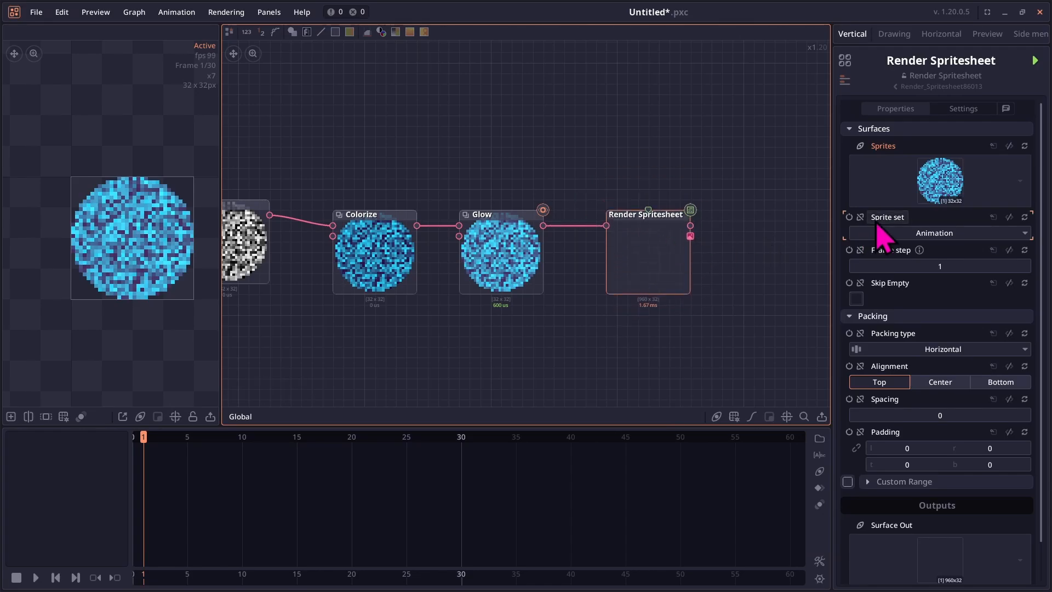
- Review the Render Spritesheet node's sprite set options, keep Animation, and look over its packing settings
click(929, 234)
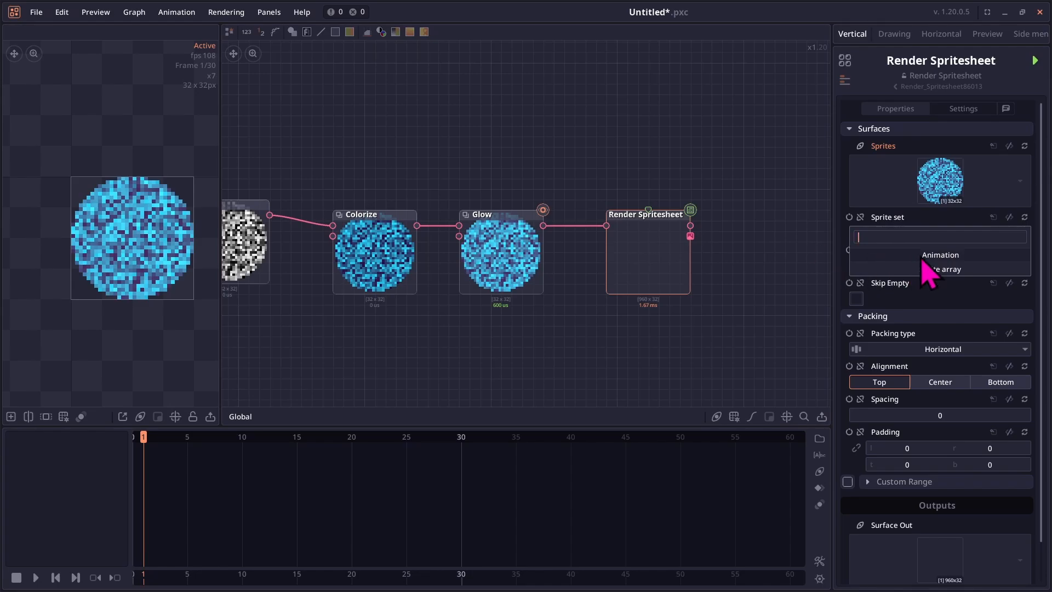
click(923, 269)
click(906, 253)
click(909, 256)
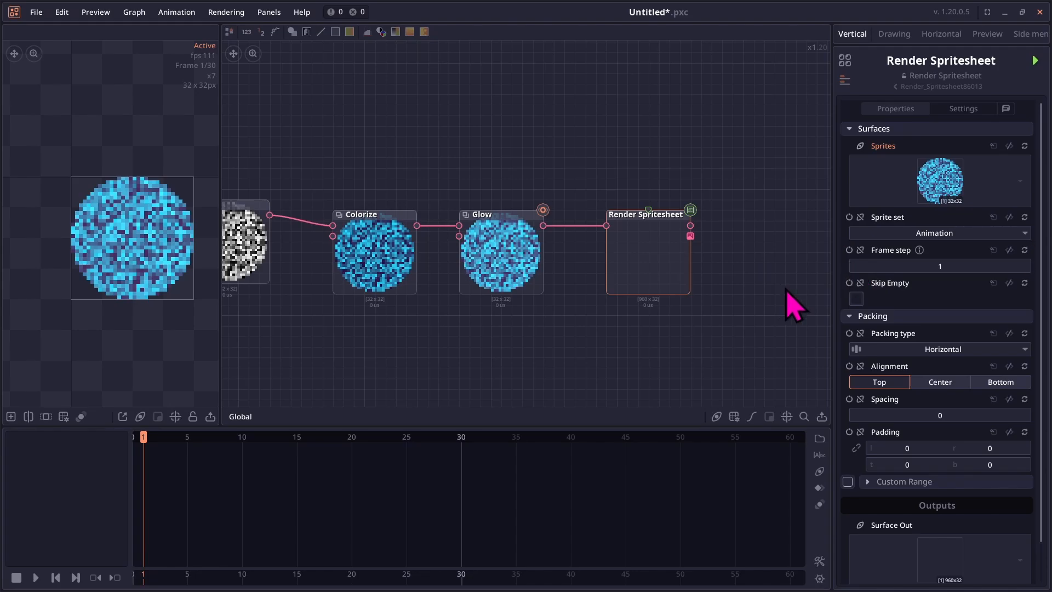
scroll(877, 329, down, 2)
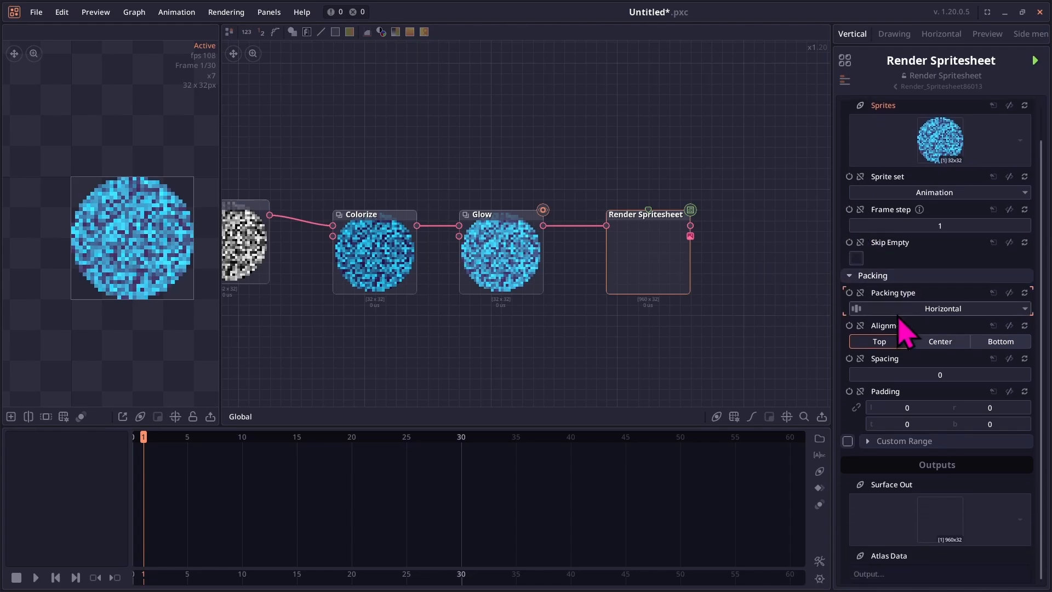
- Render the full animation through the Render Spritesheet node to generate the horizontal sprite strip
scroll(899, 329, up, 2)
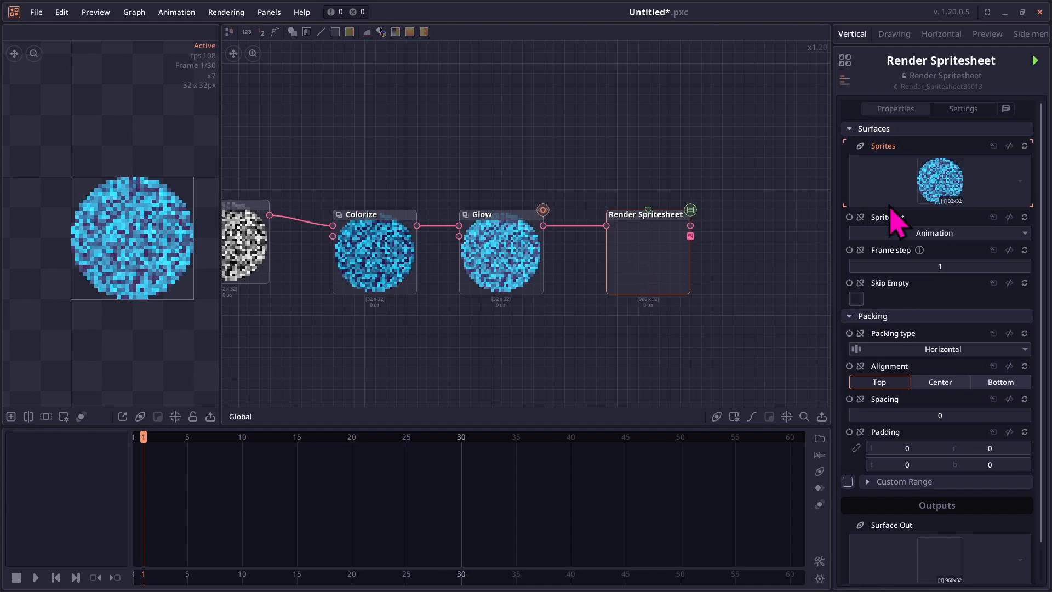
click(1035, 62)
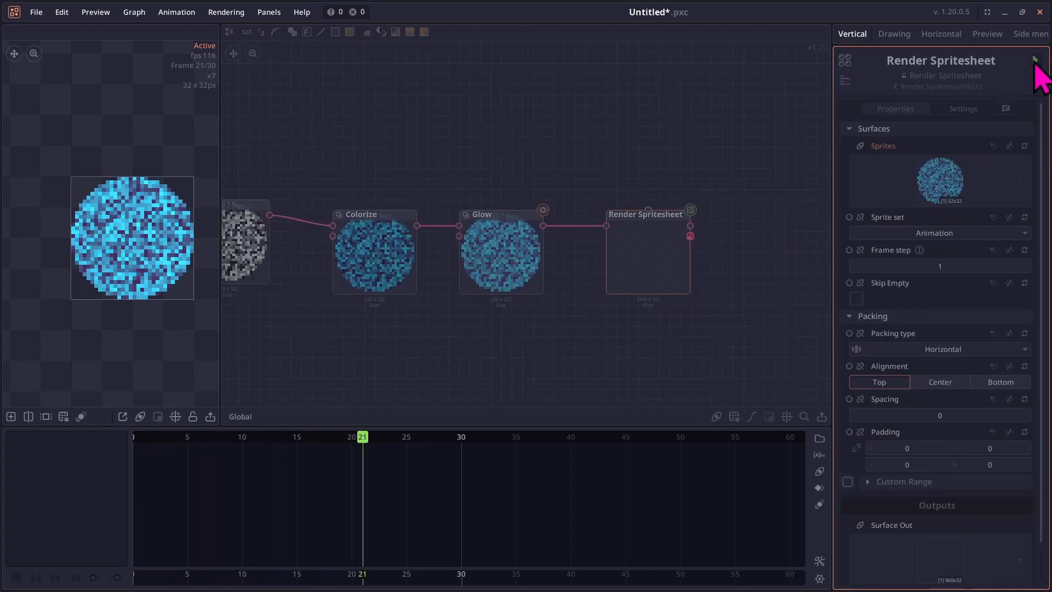
scroll(669, 249, up, 5)
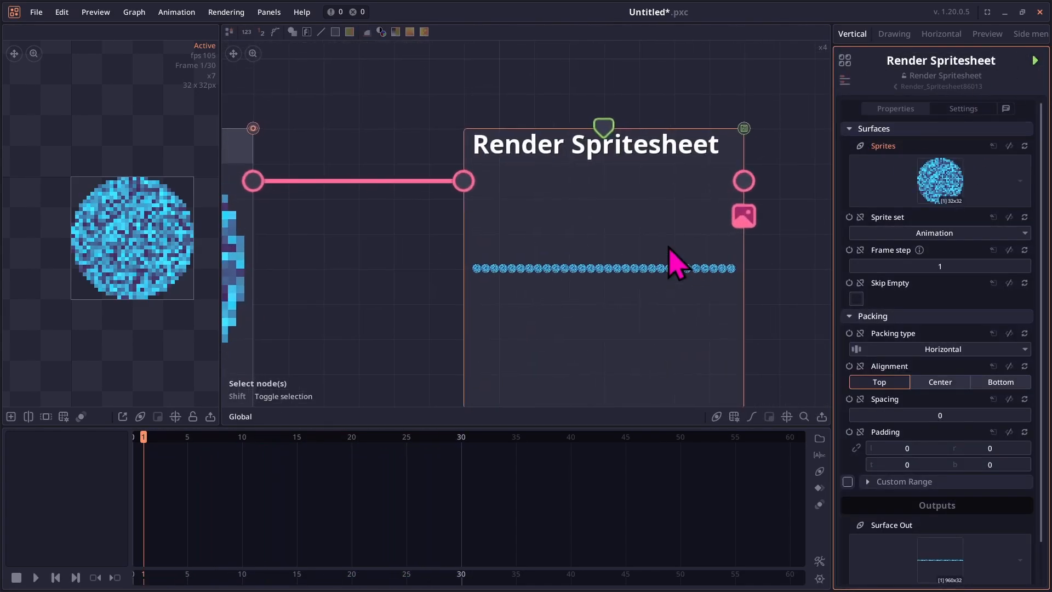
- Show the Render Spritesheet node's output in the preview and inspect the sprite strip up close and as a whole
click(629, 246)
scroll(99, 242, up, 6)
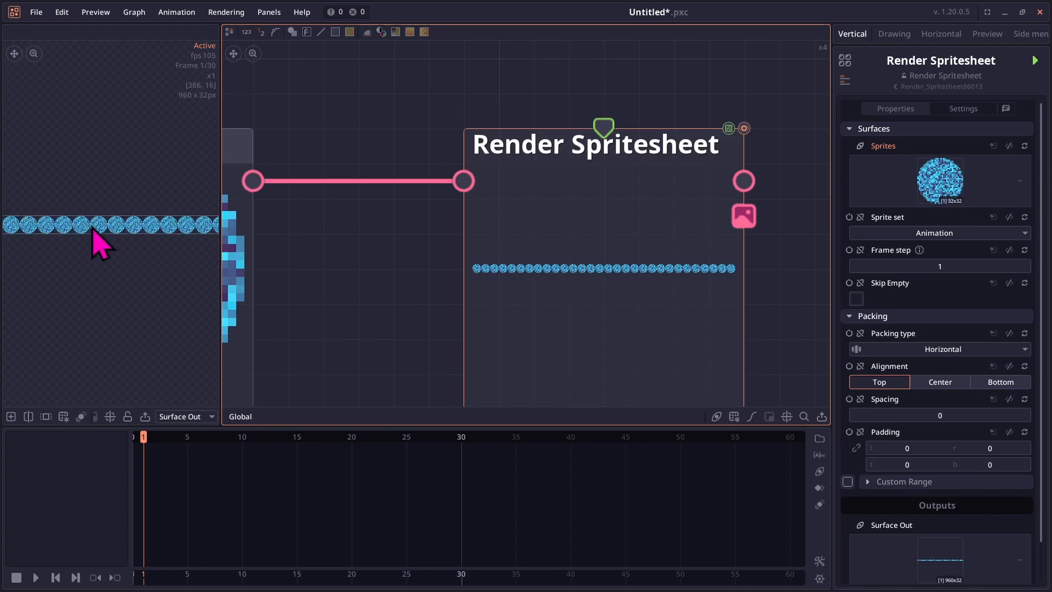
scroll(98, 241, down, 1)
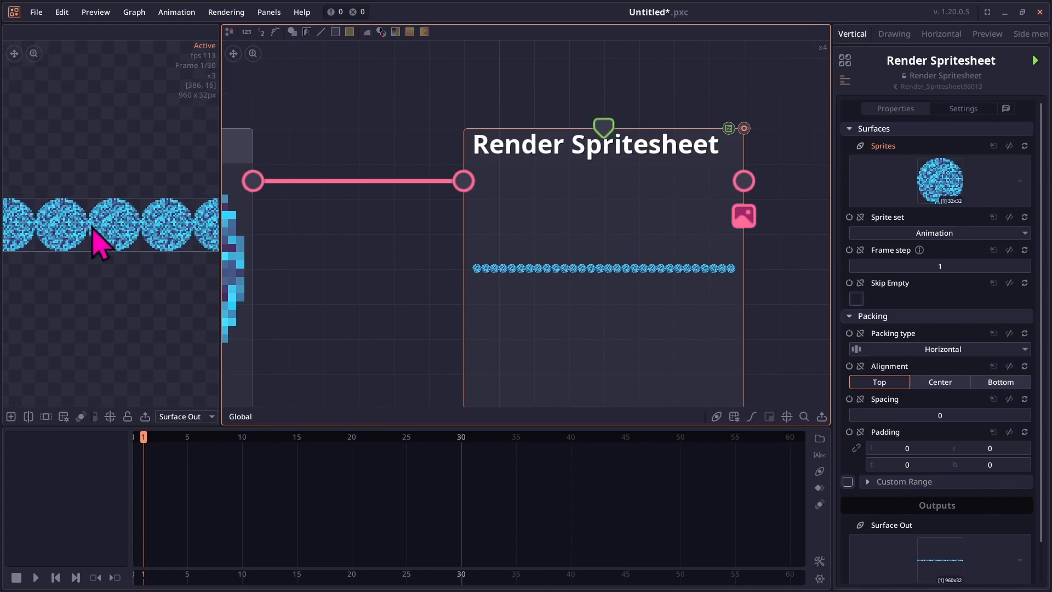
scroll(92, 228, down, 4)
scroll(94, 230, down, 2)
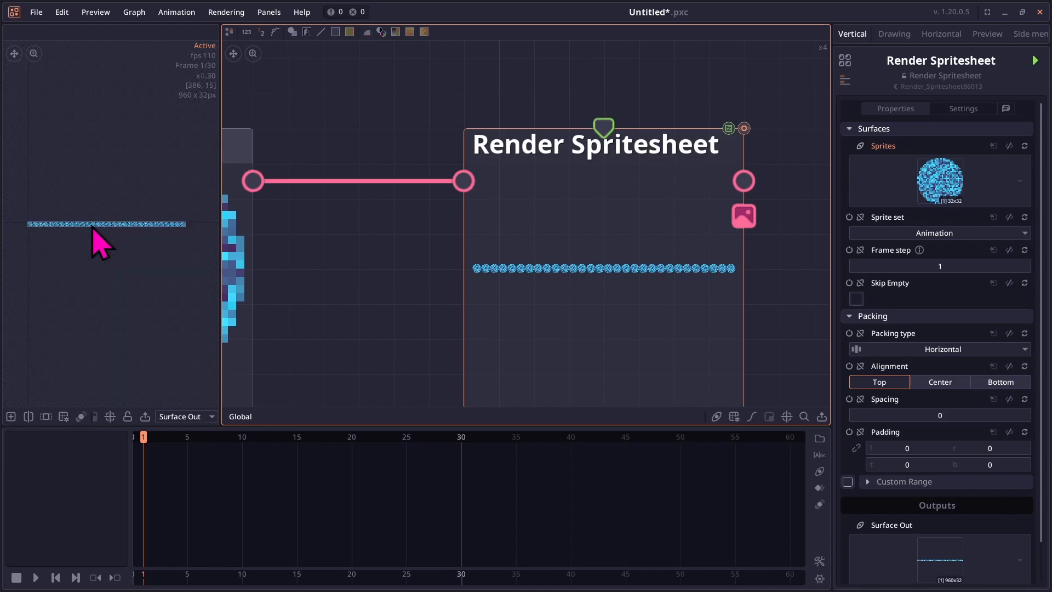
scroll(95, 235, up, 1)
scroll(563, 254, down, 2)
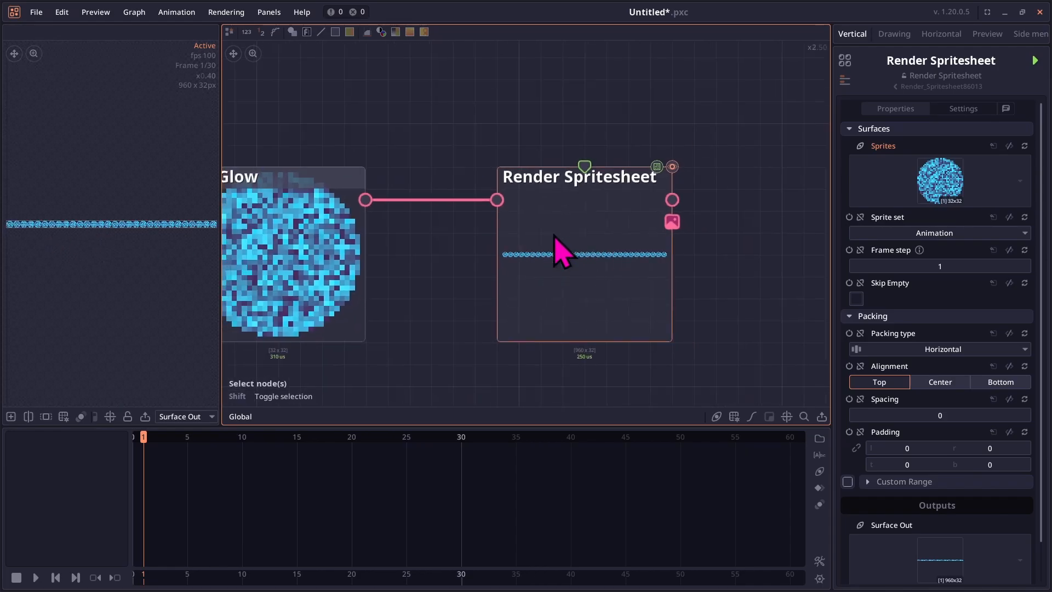
scroll(425, 278, down, 2)
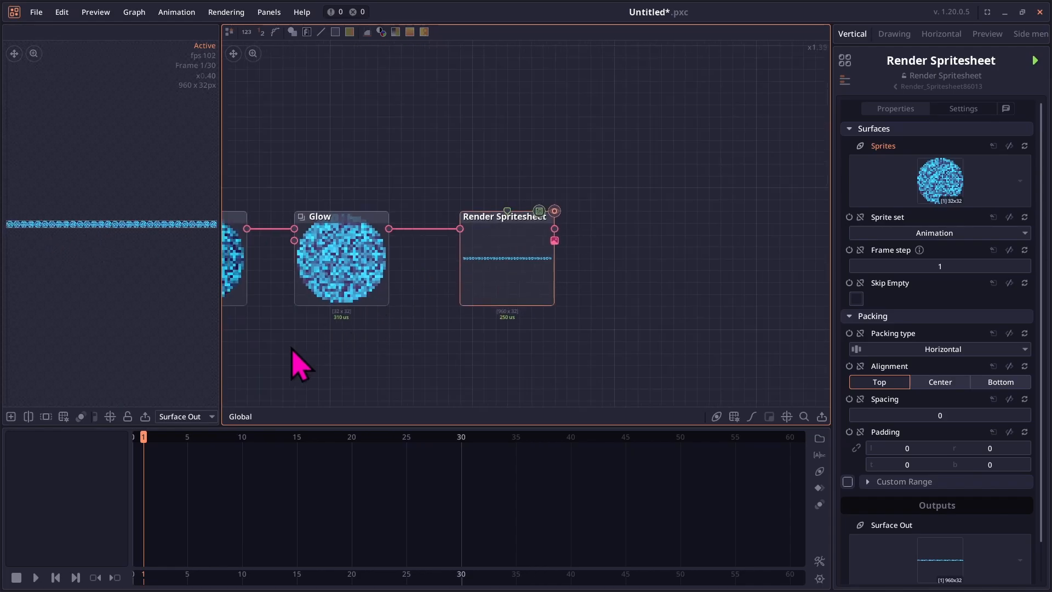
- Add an Export node fed by the Render Spritesheet's Surface Out, dismiss its save prompt, and line it up with that node
drag(292, 349, 418, 299)
scroll(476, 280, down, 4)
scroll(466, 290, up, 4)
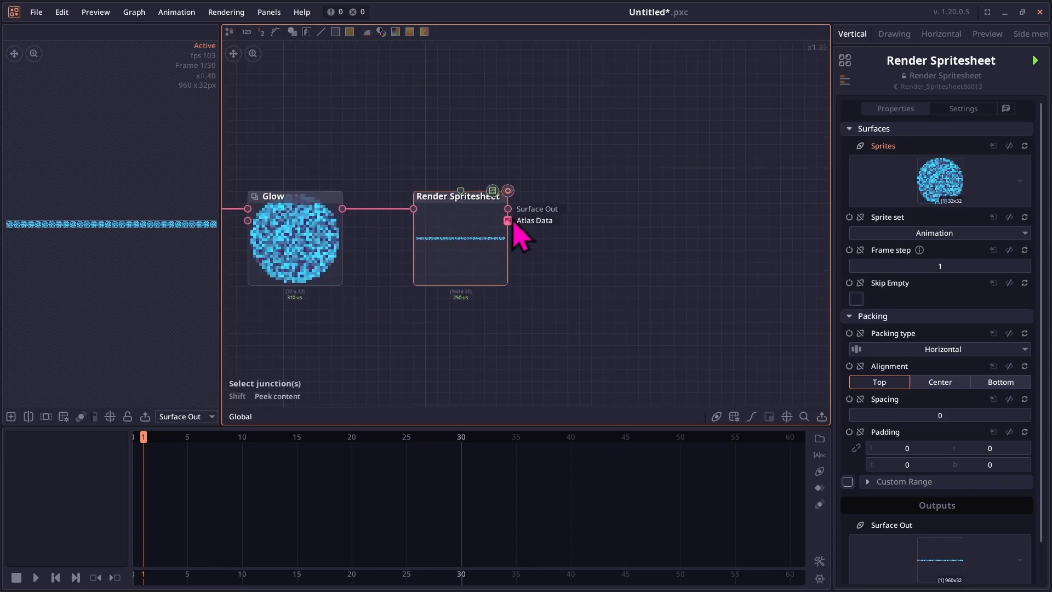
drag(509, 210, 627, 202)
text(expo)
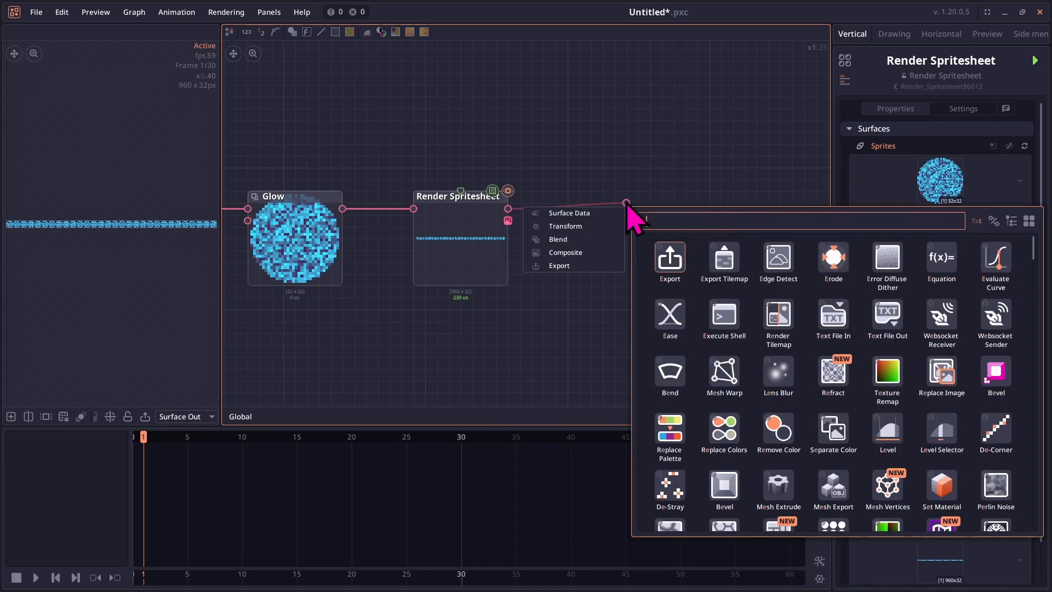
text(rt)
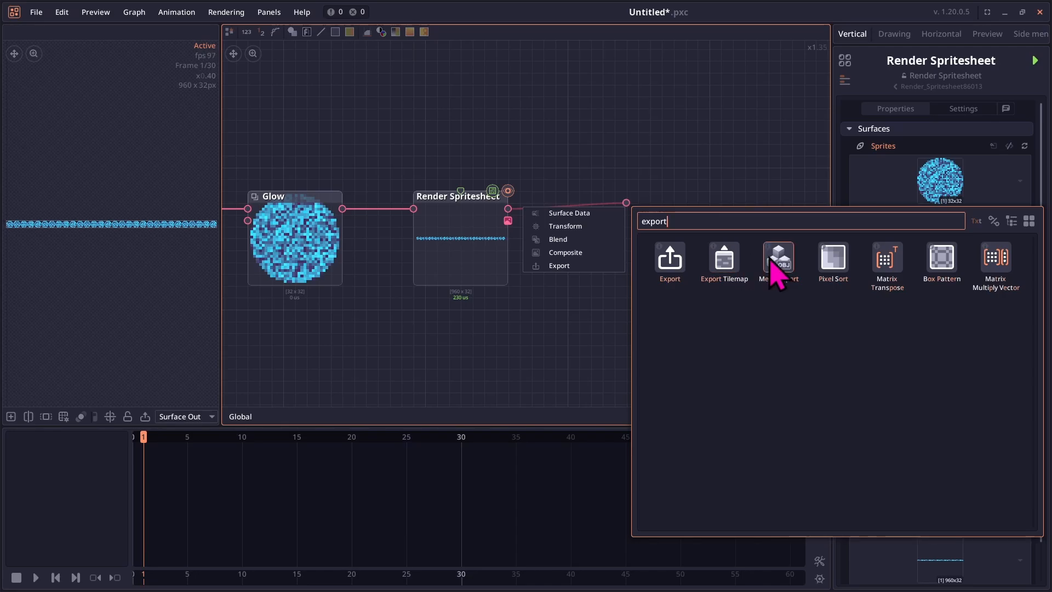
click(670, 264)
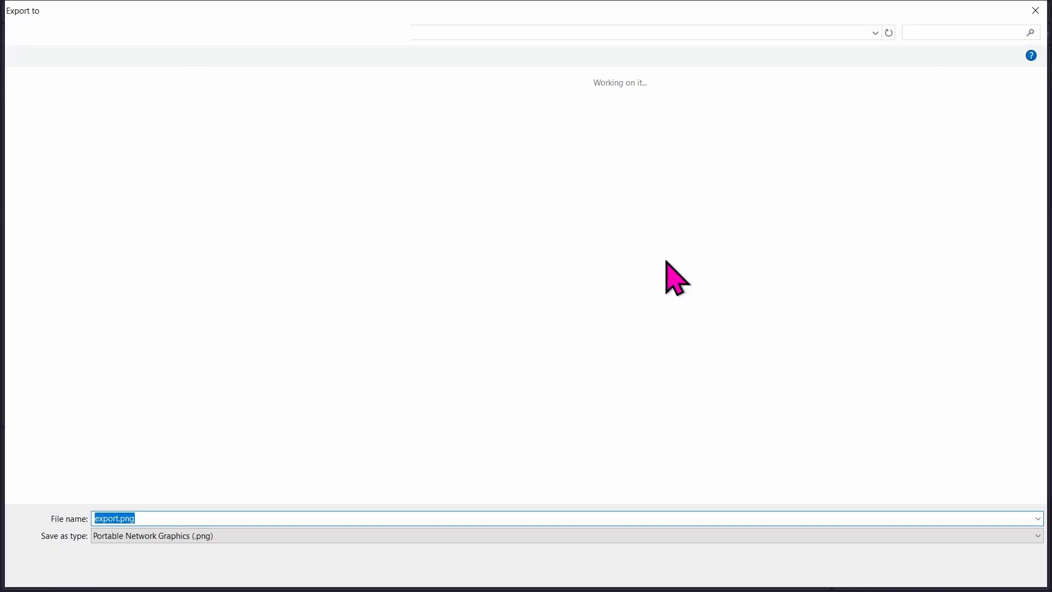
click(1036, 11)
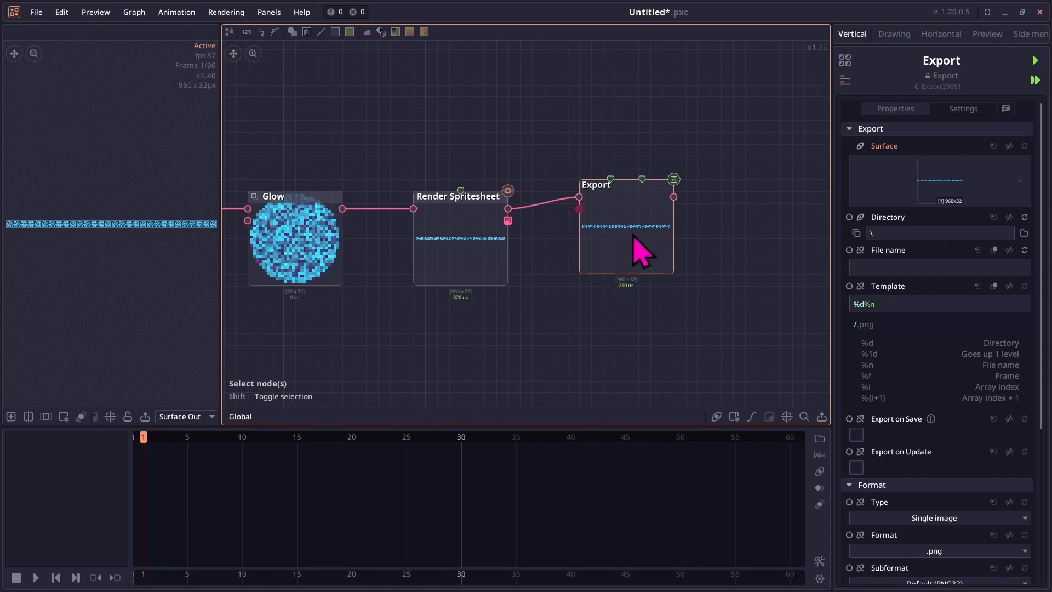
mouse_move(642, 230)
mouse_down()
mouse_move(659, 241)
mouse_move(653, 234)
mouse_up()
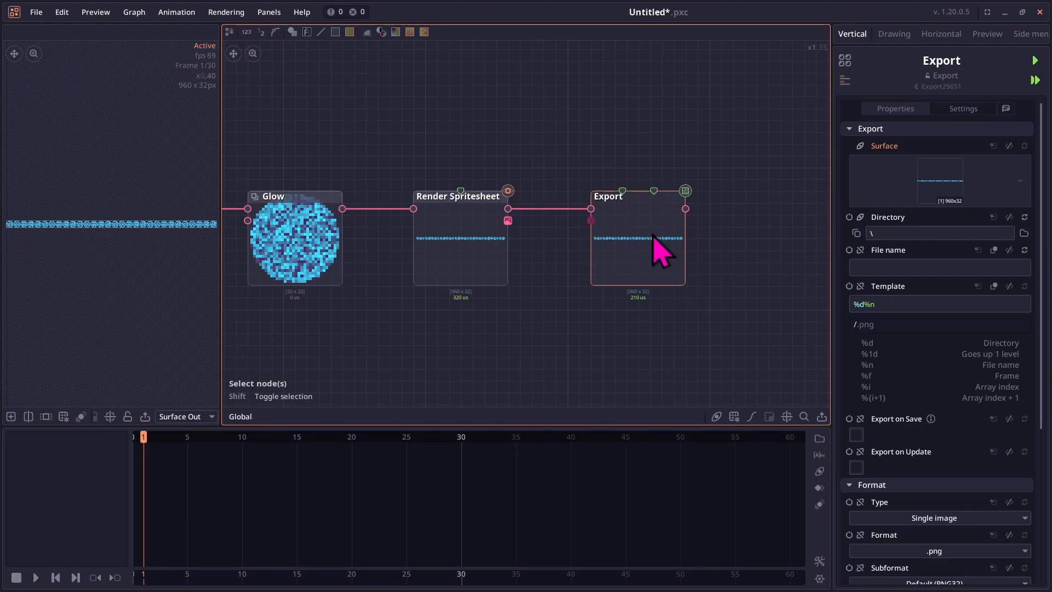
- Set the Export node's directory to the Aesprite Projects folder on drive D:
click(1023, 234)
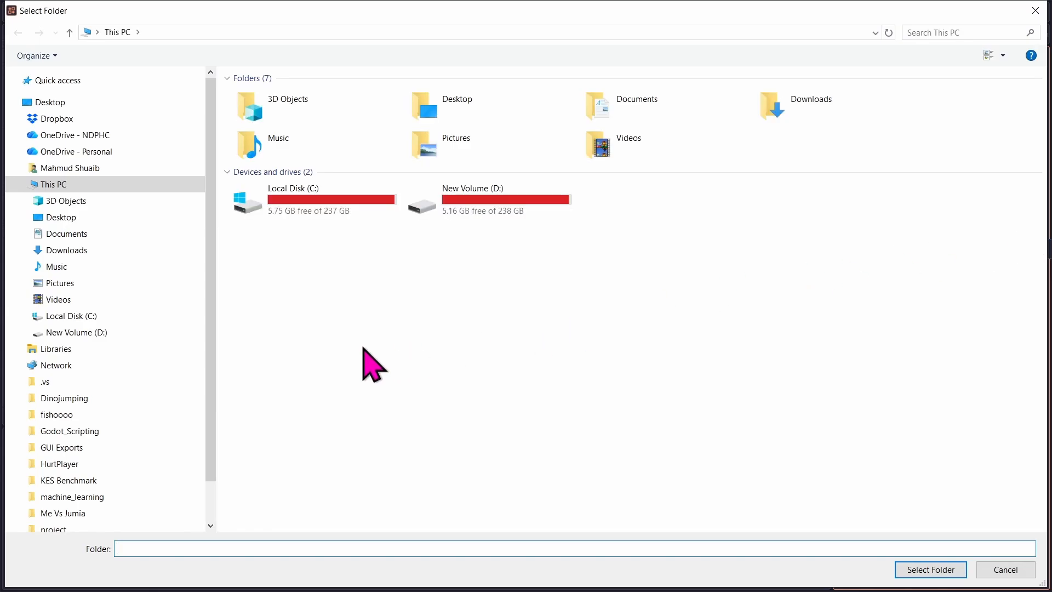
double_click(434, 215)
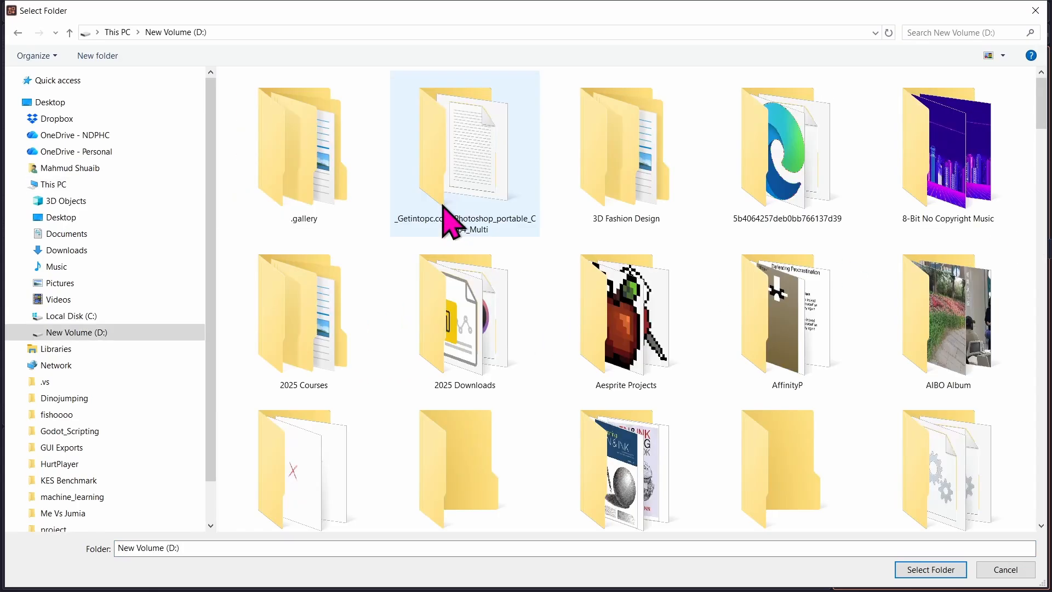
double_click(617, 317)
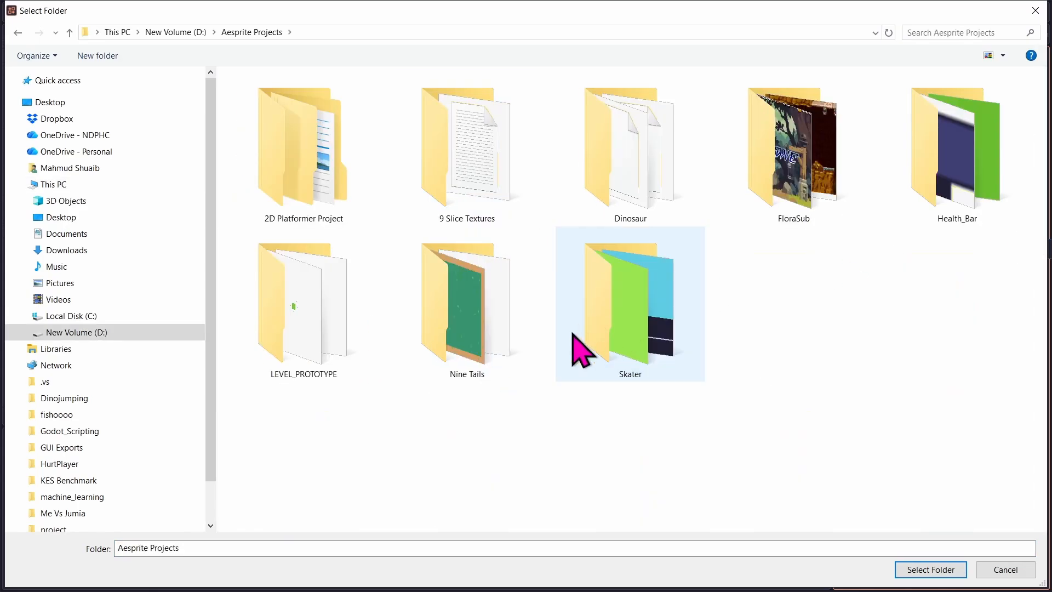
click(922, 569)
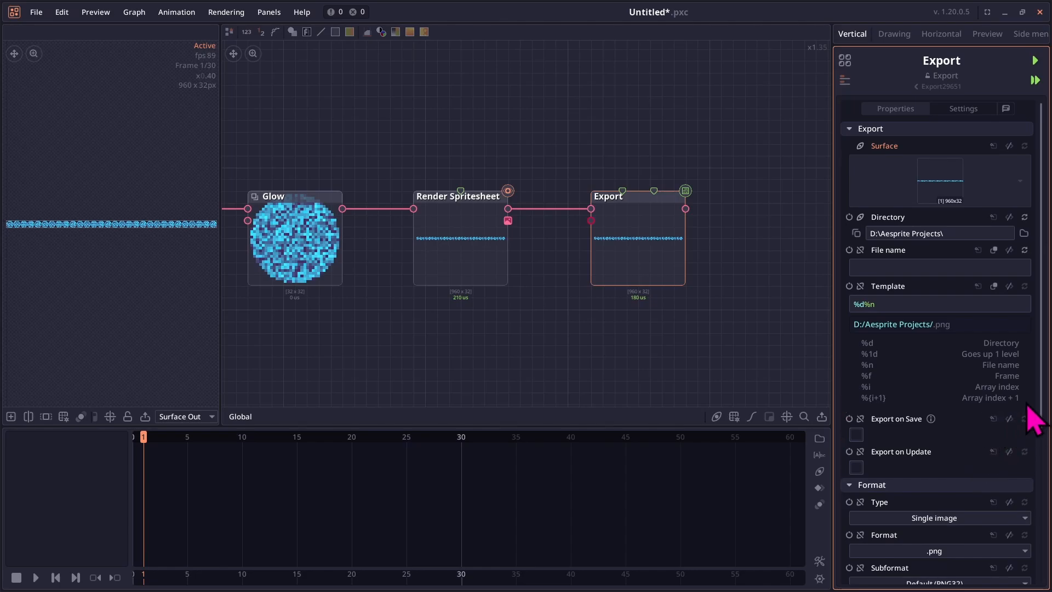
- Set the Export node to Single image type and .png format, keeping the Default (PNG32) subformat
drag(1041, 402, 1043, 493)
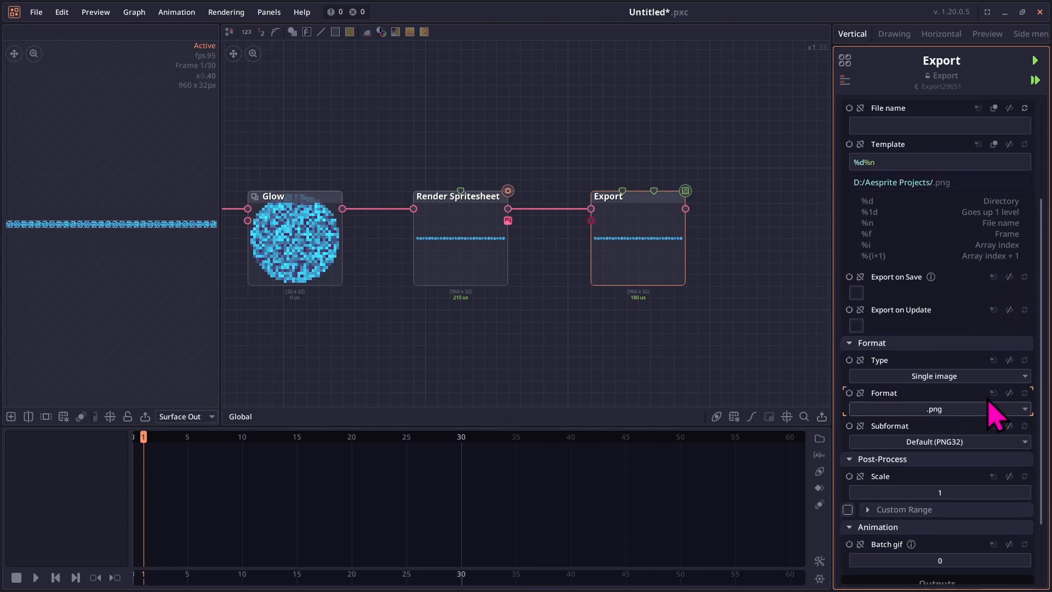
click(959, 380)
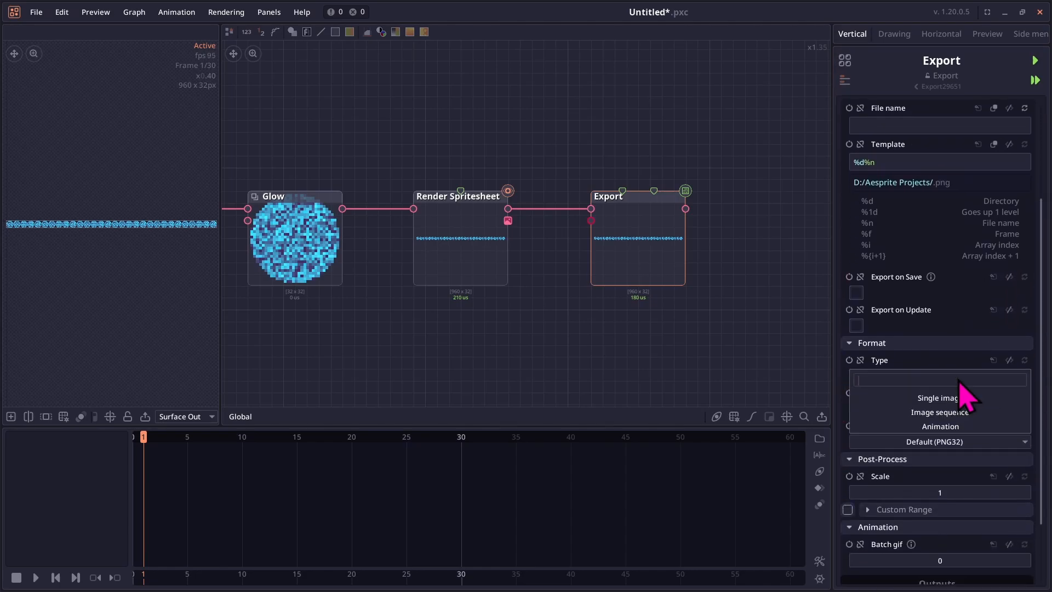
click(921, 406)
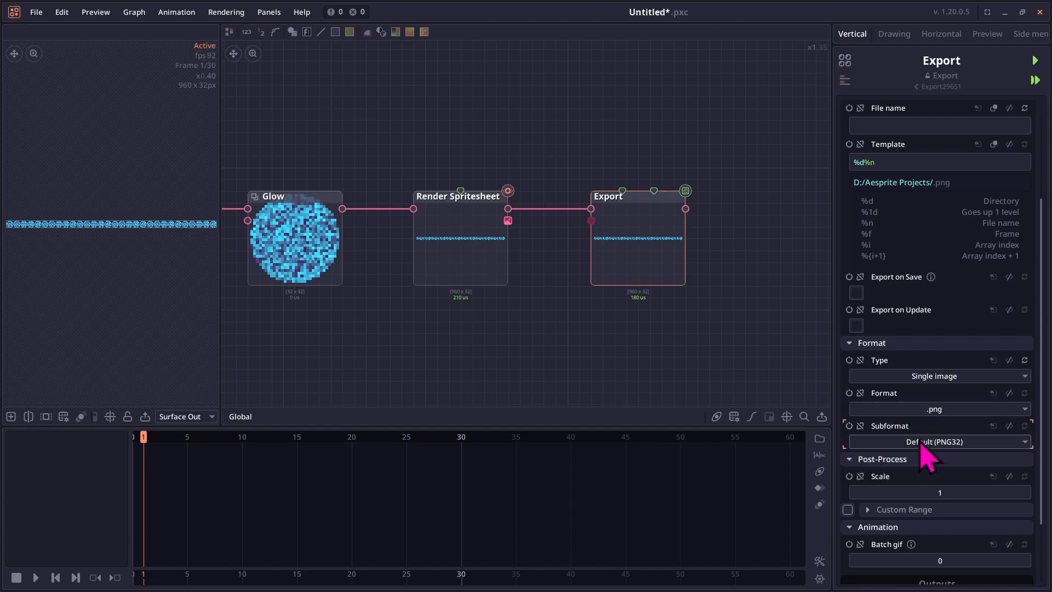
click(926, 443)
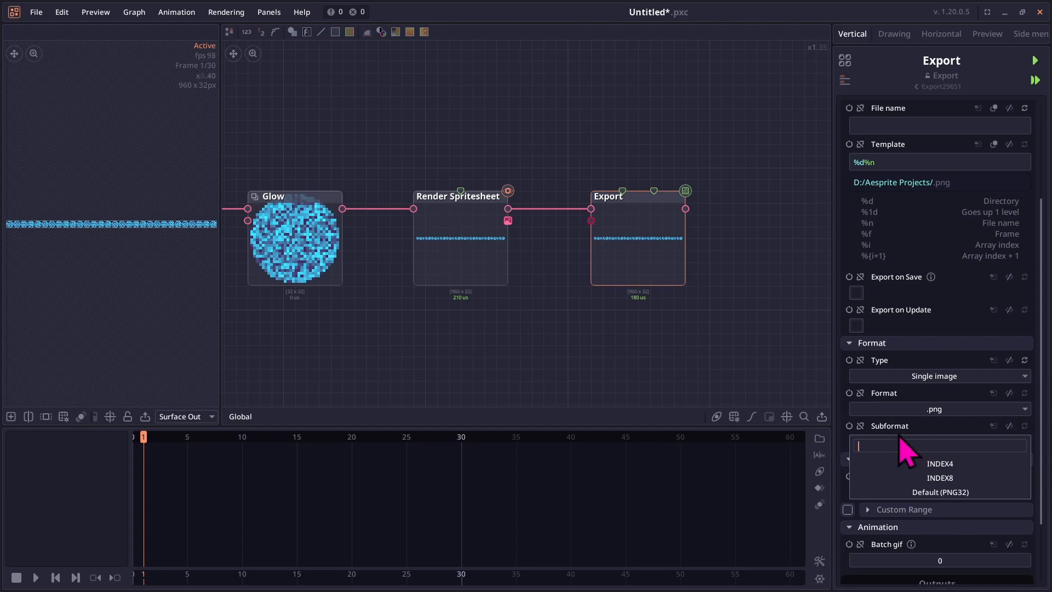
click(922, 410)
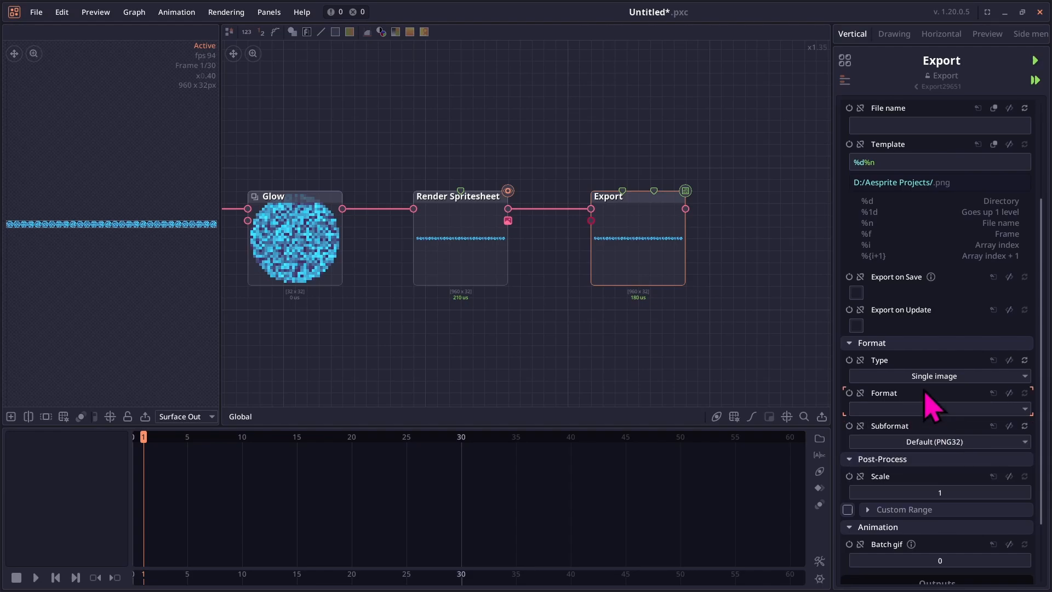
scroll(923, 398, down, 3)
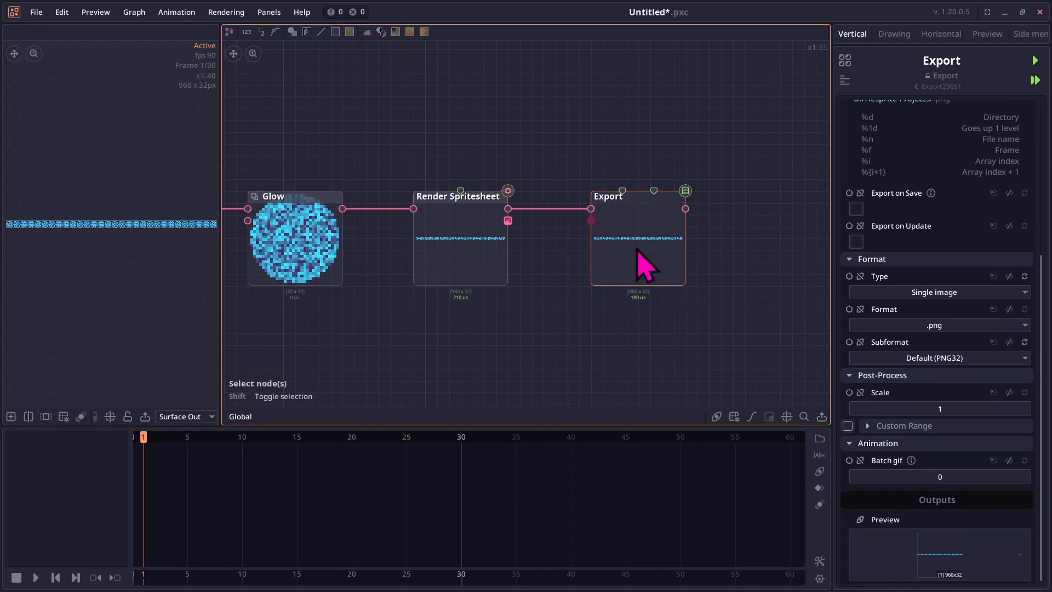
click(1023, 325)
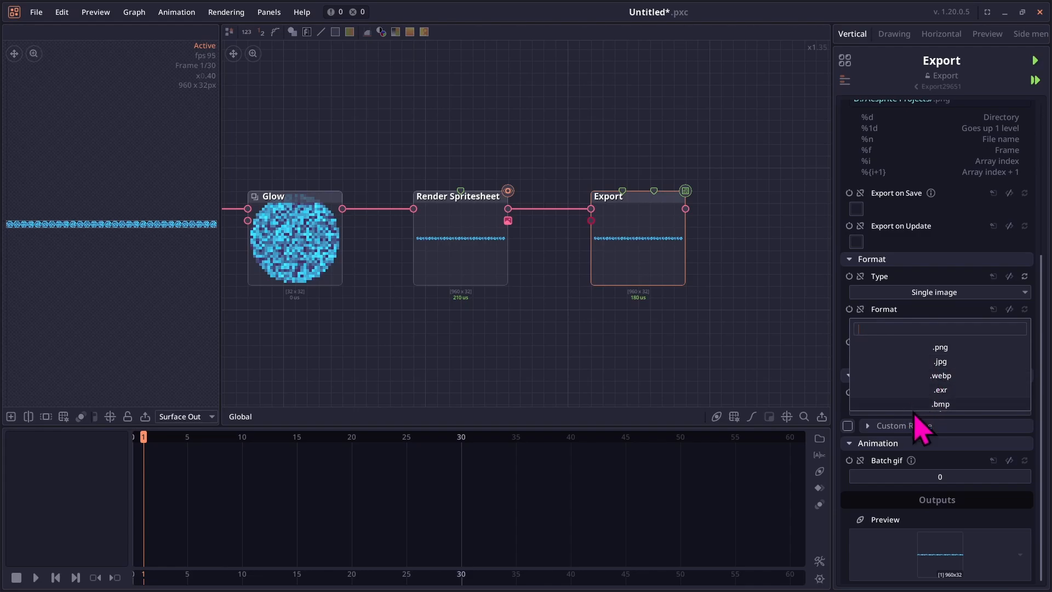
click(918, 346)
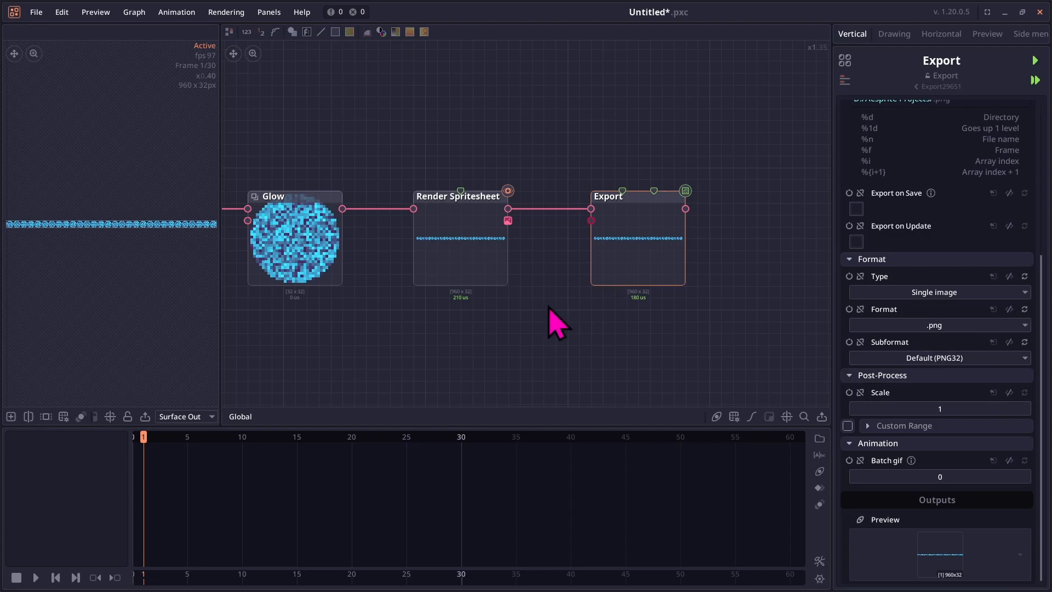
- Export the spritesheet image from the Export node
scroll(550, 307, down, 2)
scroll(551, 308, up, 2)
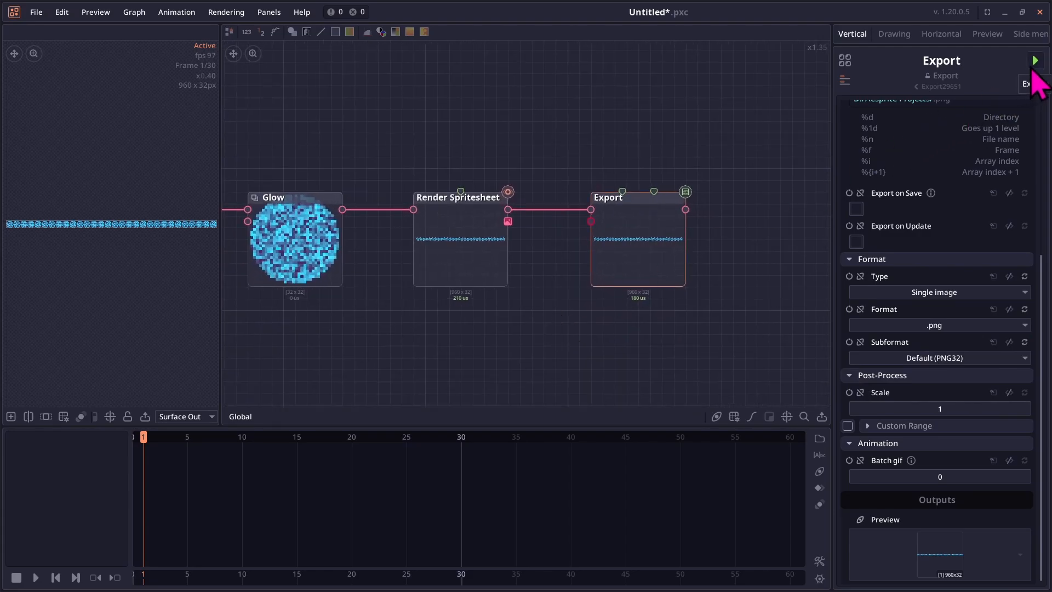
click(1035, 61)
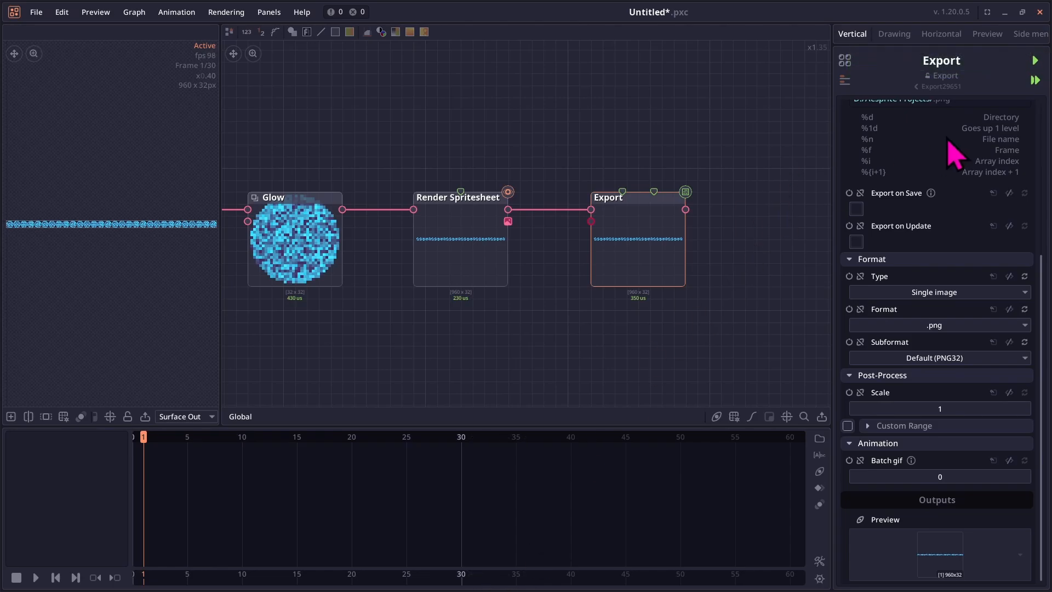
- Minimize Pixel Composer, switch to File Explorer, and go to the Aesprite Projects folder on drive D:
click(1005, 12)
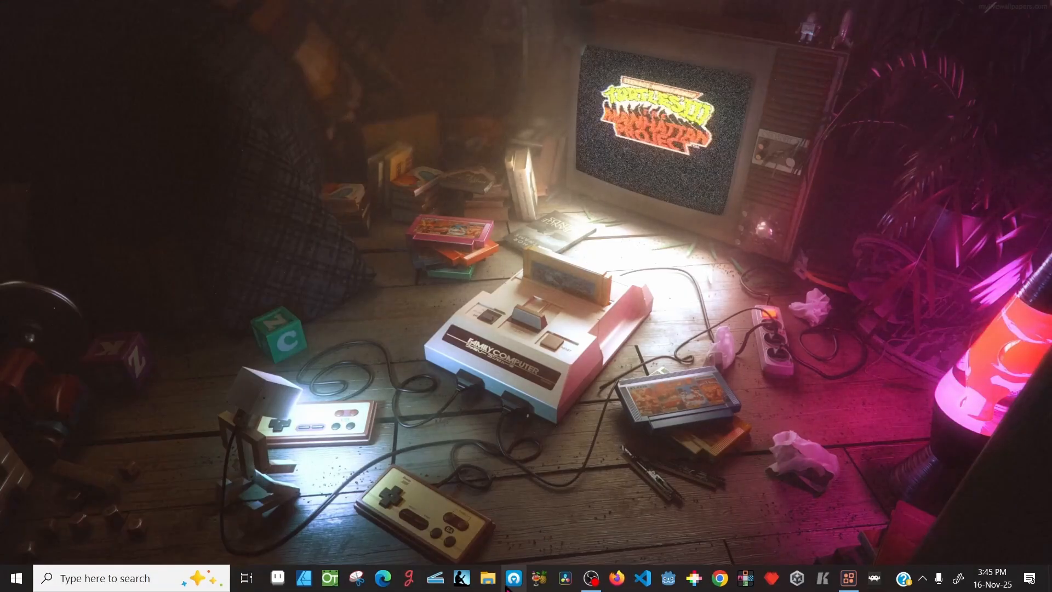
click(493, 582)
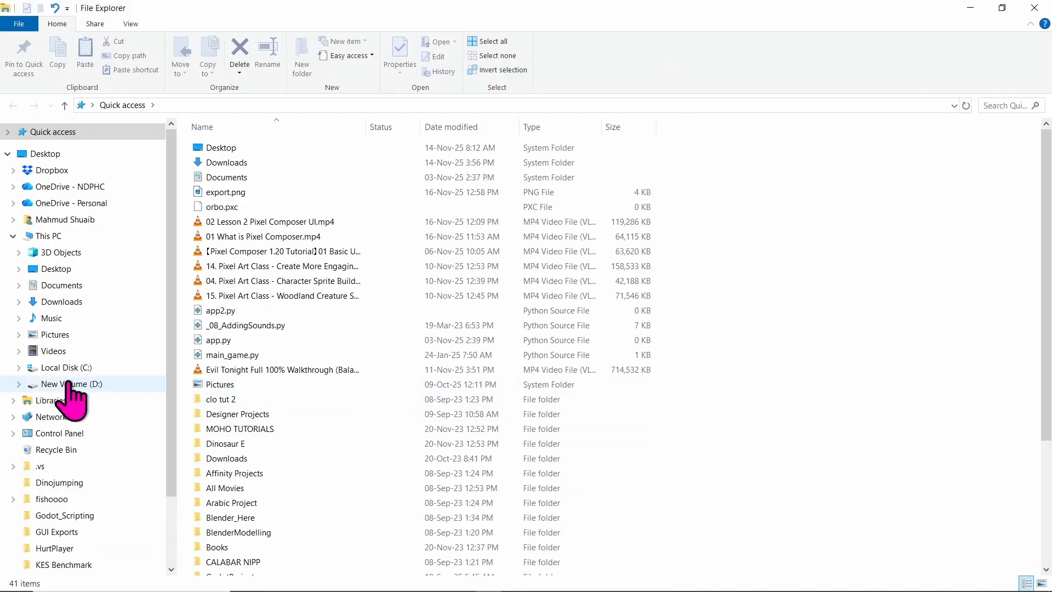
click(69, 384)
click(307, 280)
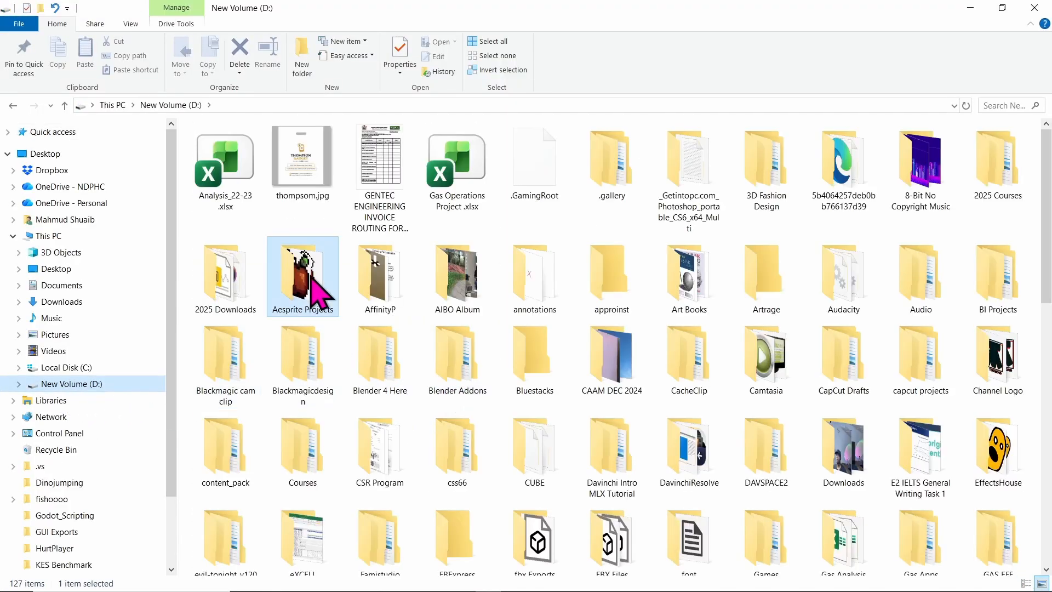
double_click(311, 270)
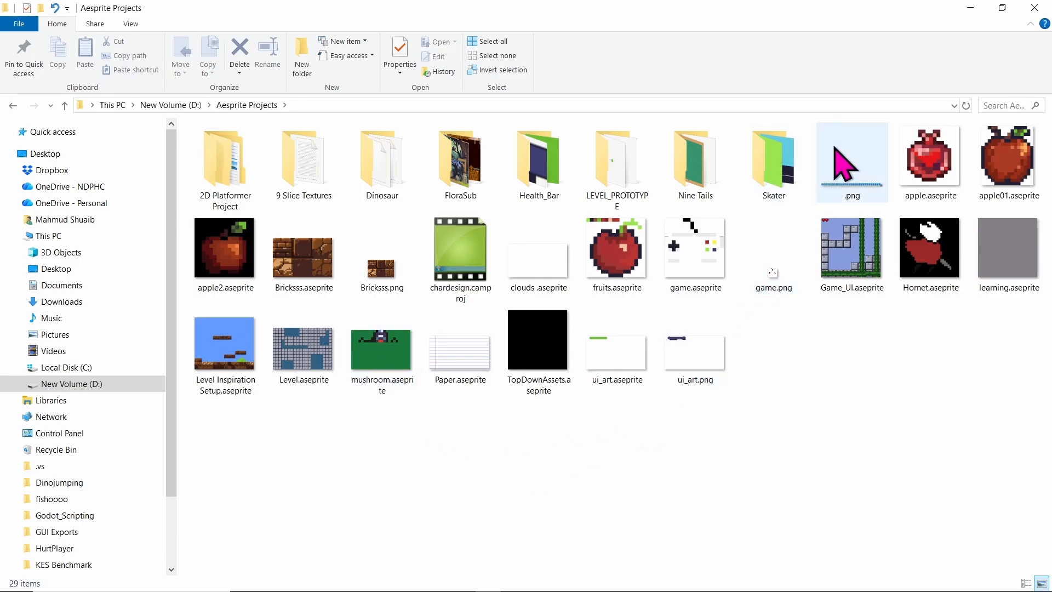
- Open the exported .png file in the image viewer and examine the row of orb frames at different magnifications
click(834, 184)
double_click(834, 183)
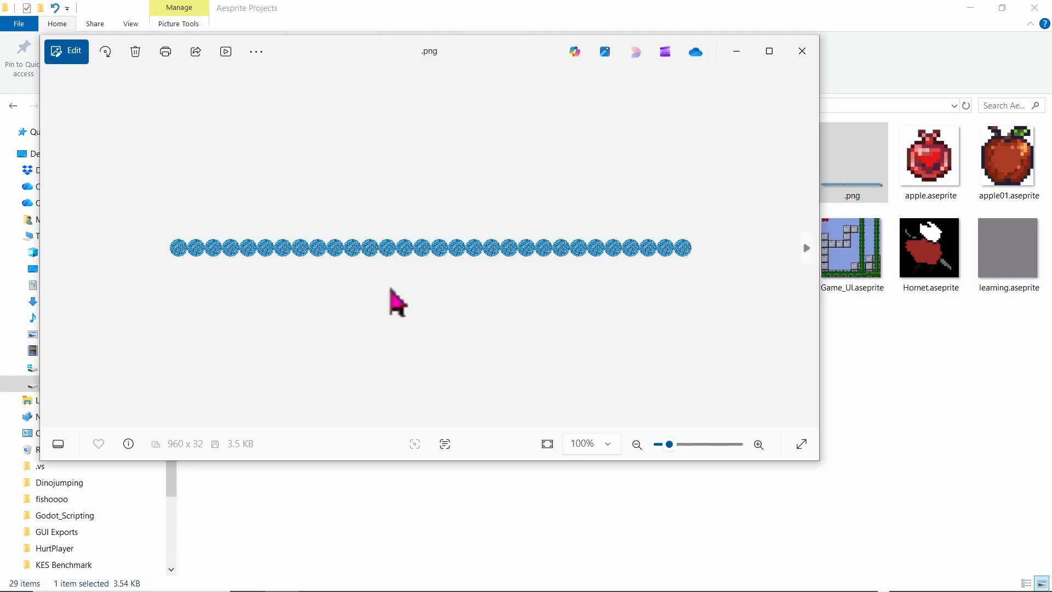
scroll(392, 294, up, 4)
scroll(393, 294, down, 3)
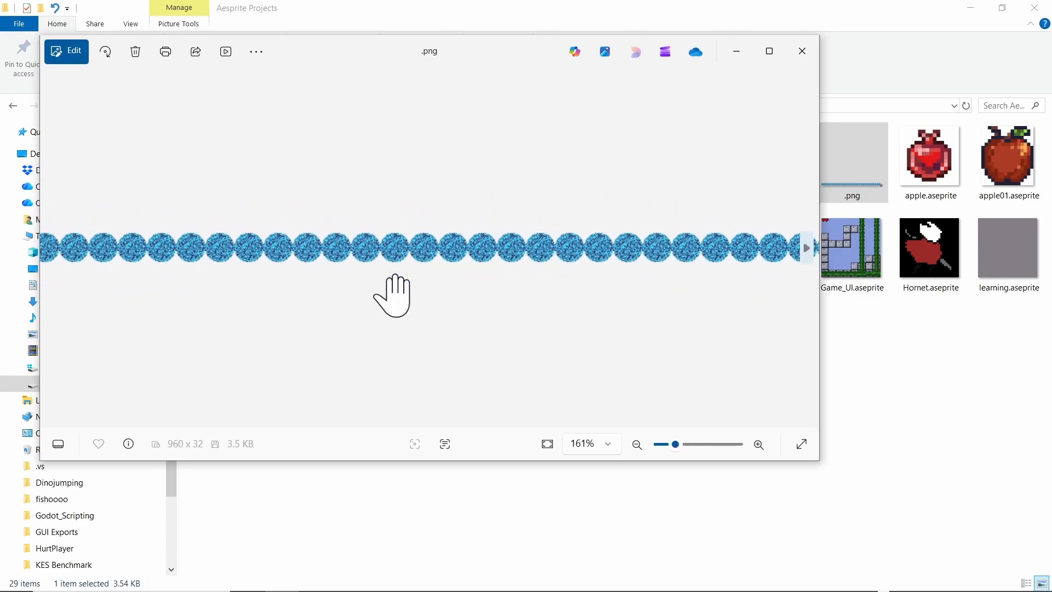
scroll(392, 294, down, 2)
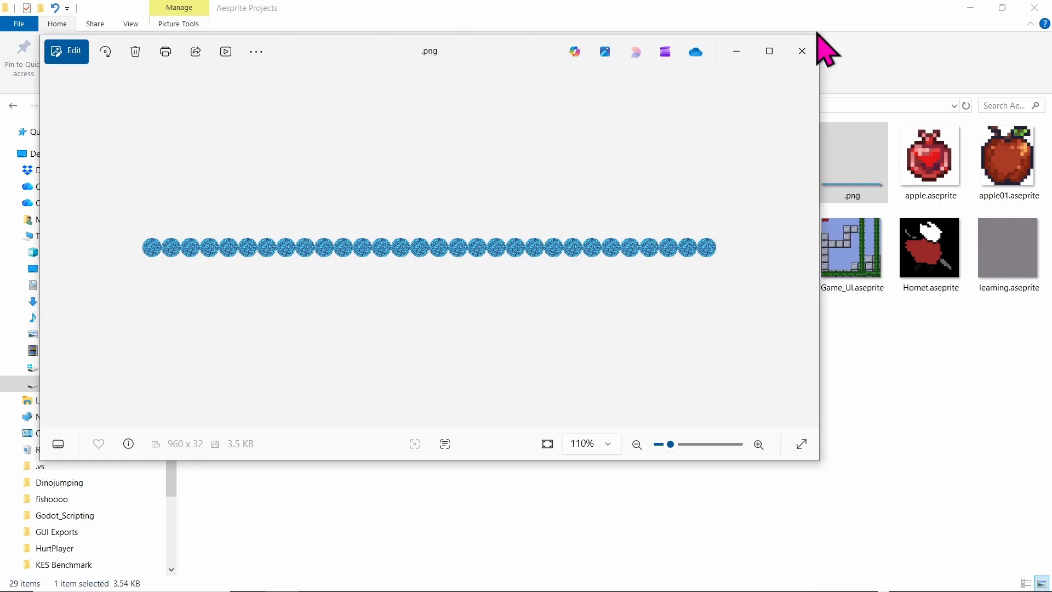
- Close the exported image and File Explorer's view, and switch back to the node graph in Pixel Composer
click(802, 51)
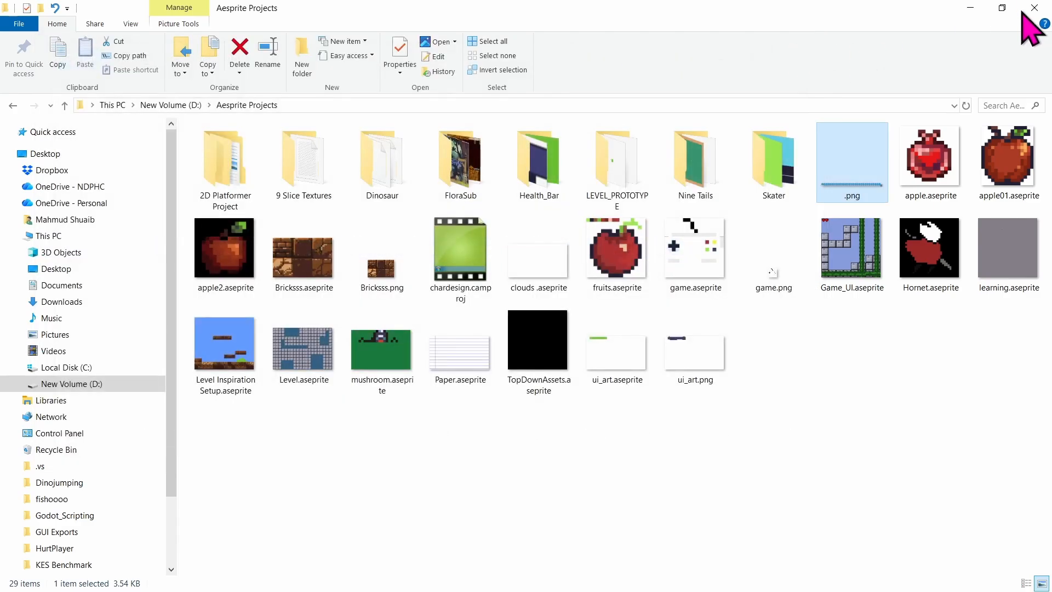
click(970, 8)
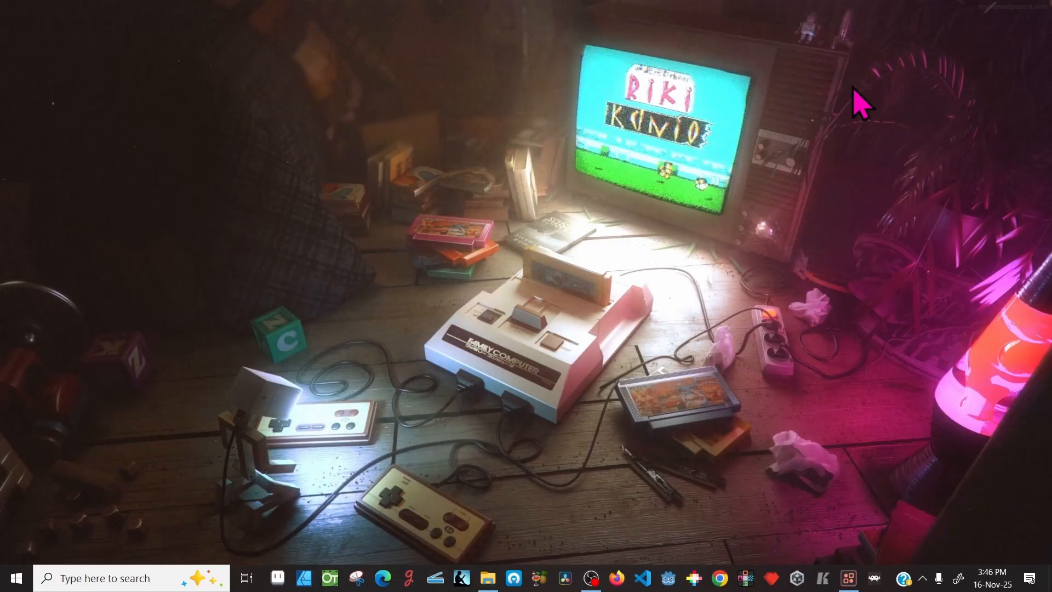
click(850, 582)
scroll(395, 371, down, 4)
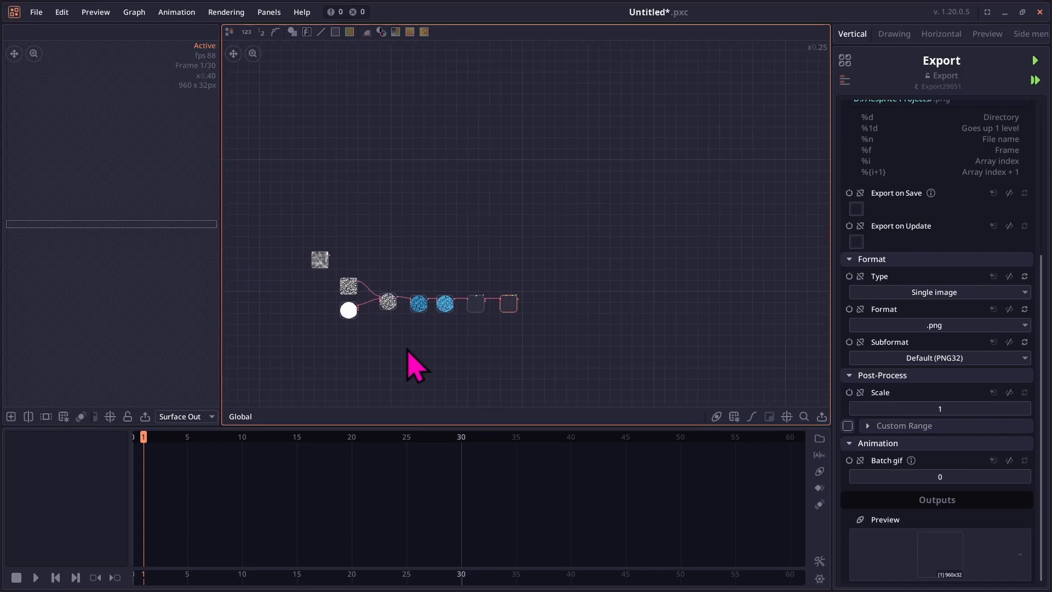
scroll(415, 366, up, 5)
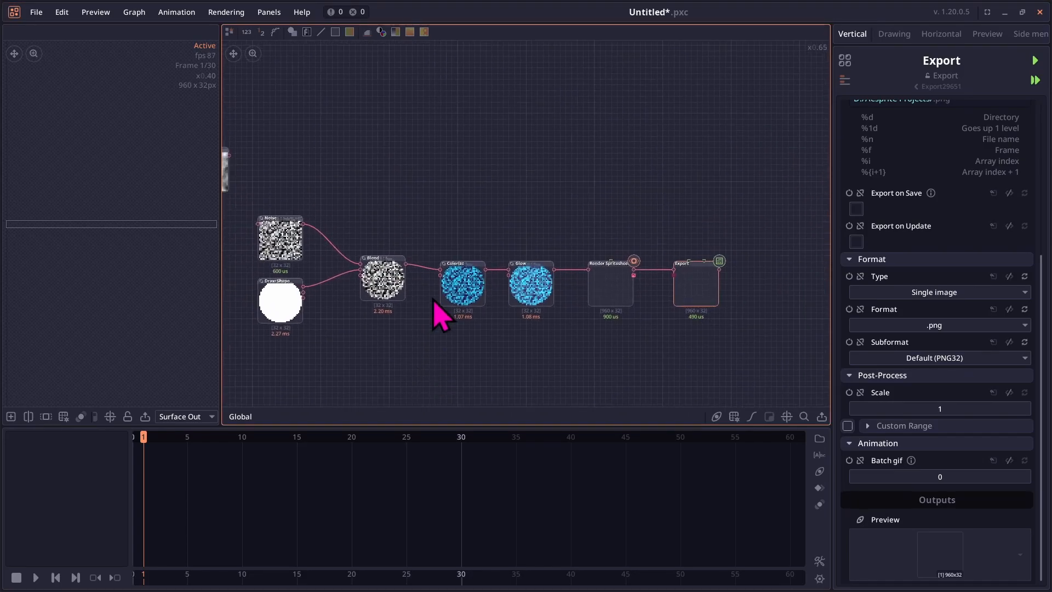
- Set the project's default surface size to 16 × 16 in the project settings
click(482, 194)
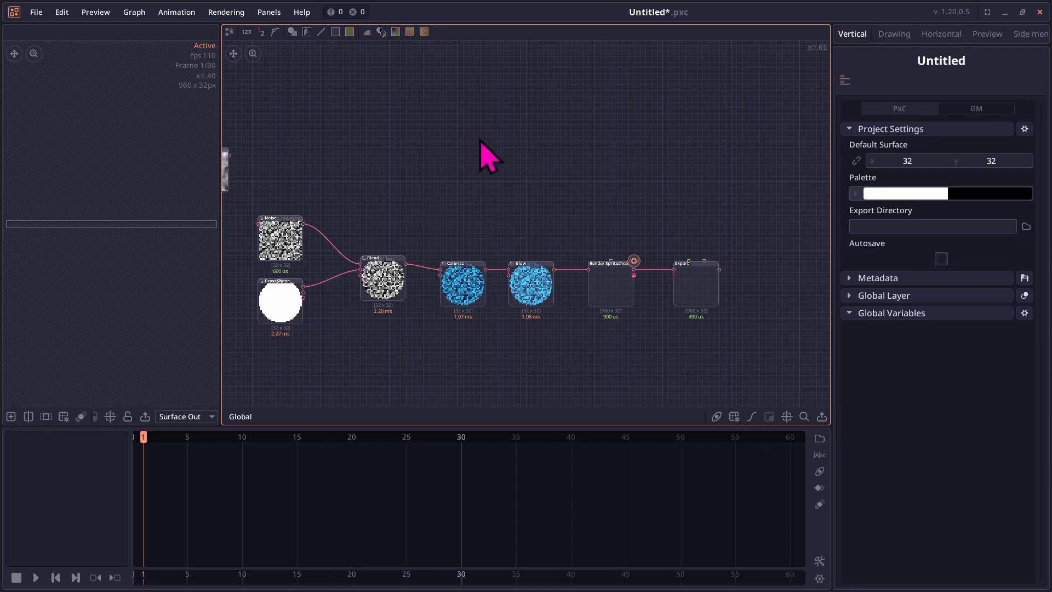
click(923, 162)
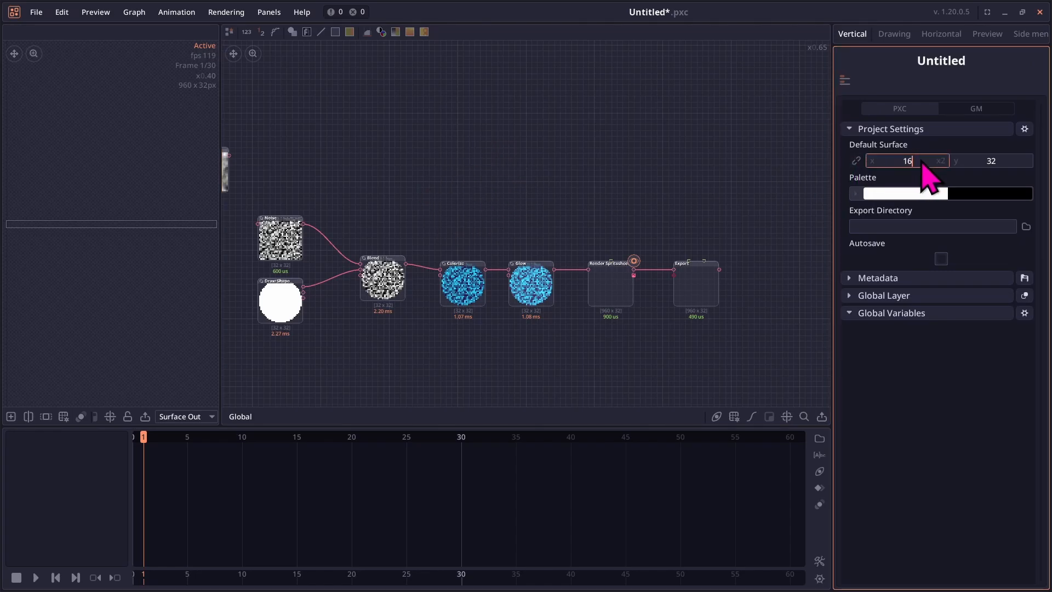
key(Tab)
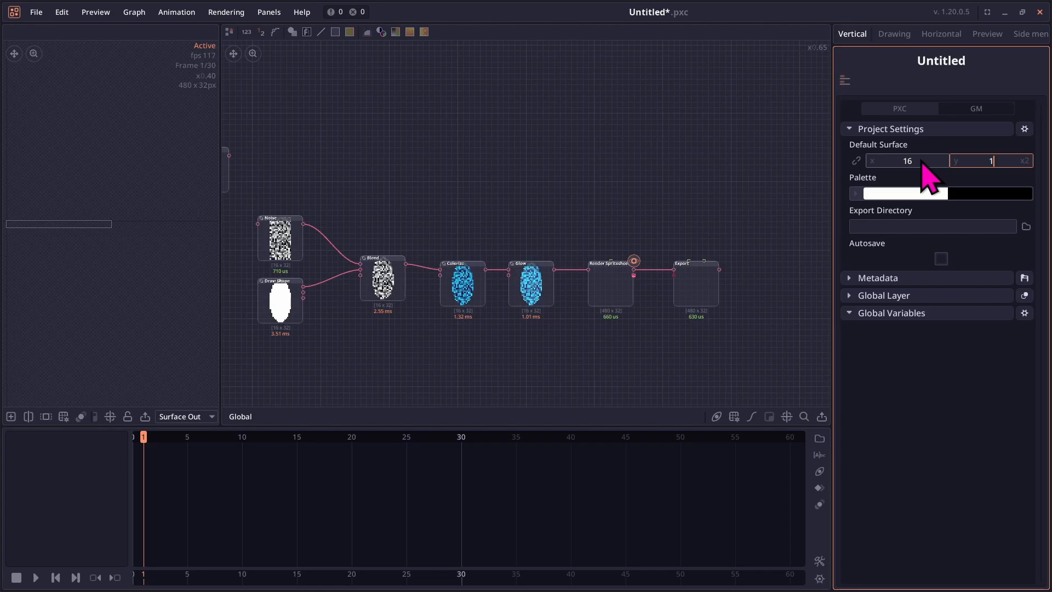
key(Return)
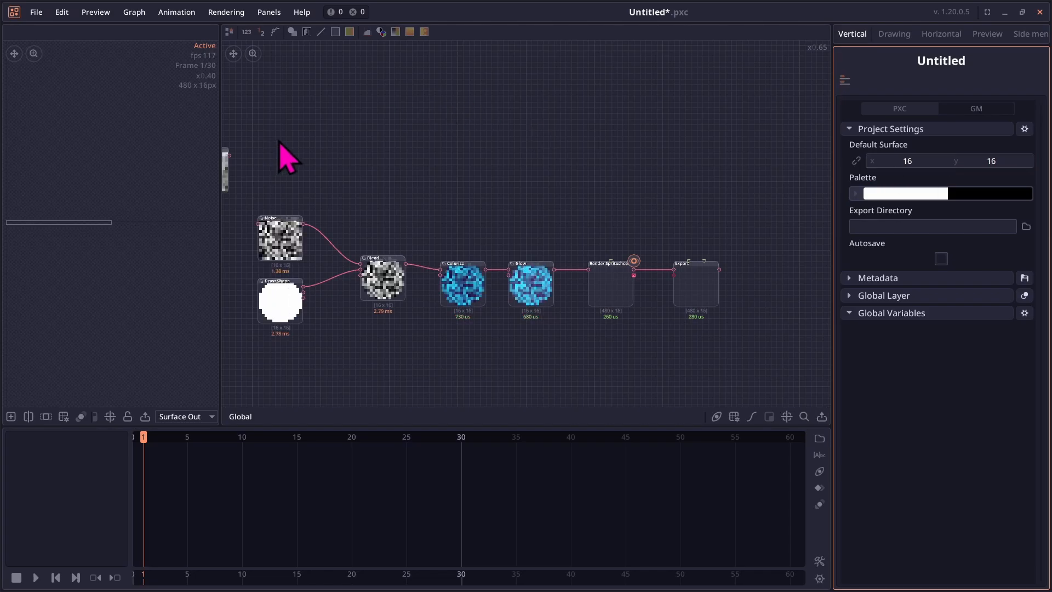
- Examine the pixelation of the Noise, Draw Shape, Blend, Colorize and Glow nodes at the 16 × 16 surface size
scroll(333, 148, up, 4)
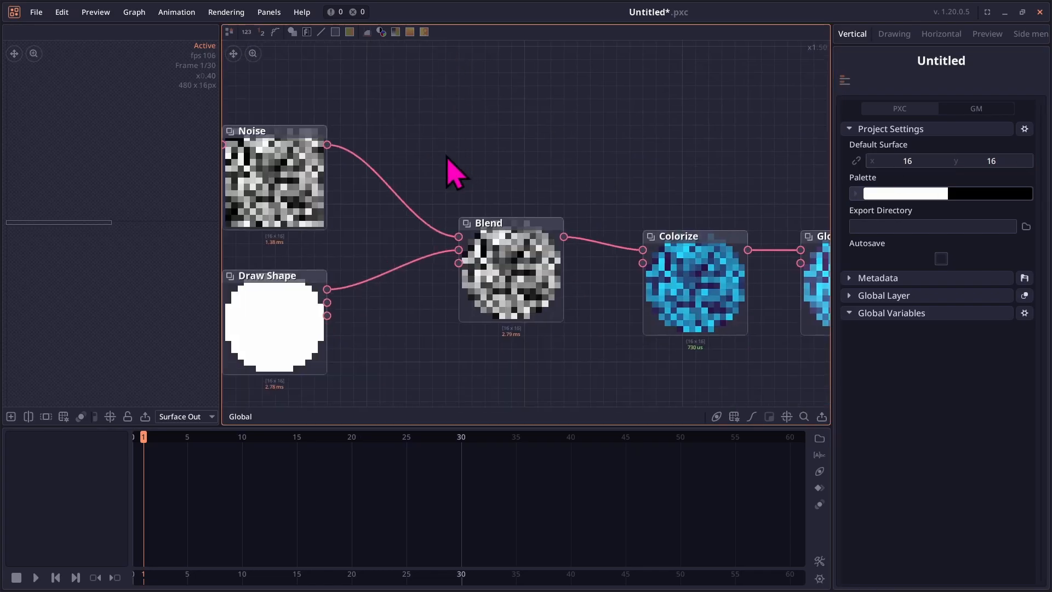
scroll(476, 215, up, 5)
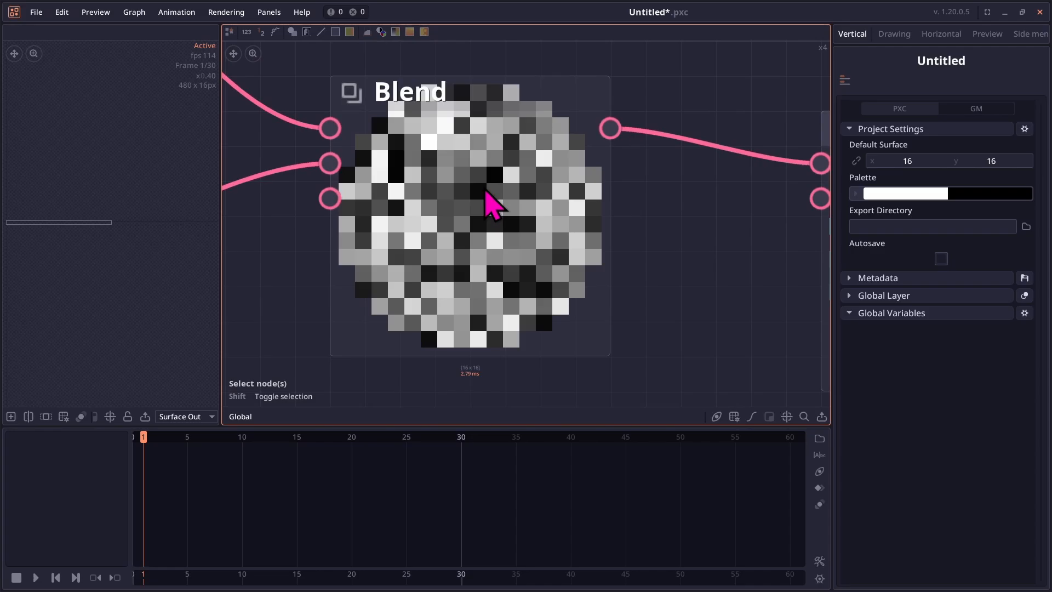
scroll(485, 189, down, 4)
scroll(570, 183, down, 3)
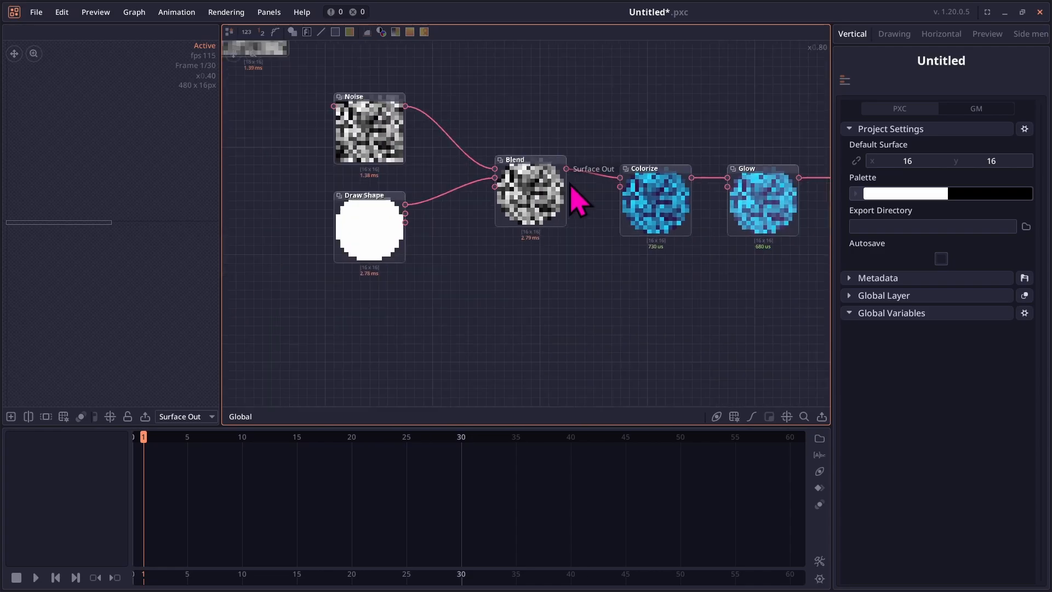
scroll(570, 184, down, 3)
drag(445, 195, 383, 223)
scroll(508, 141, up, 6)
scroll(509, 145, down, 4)
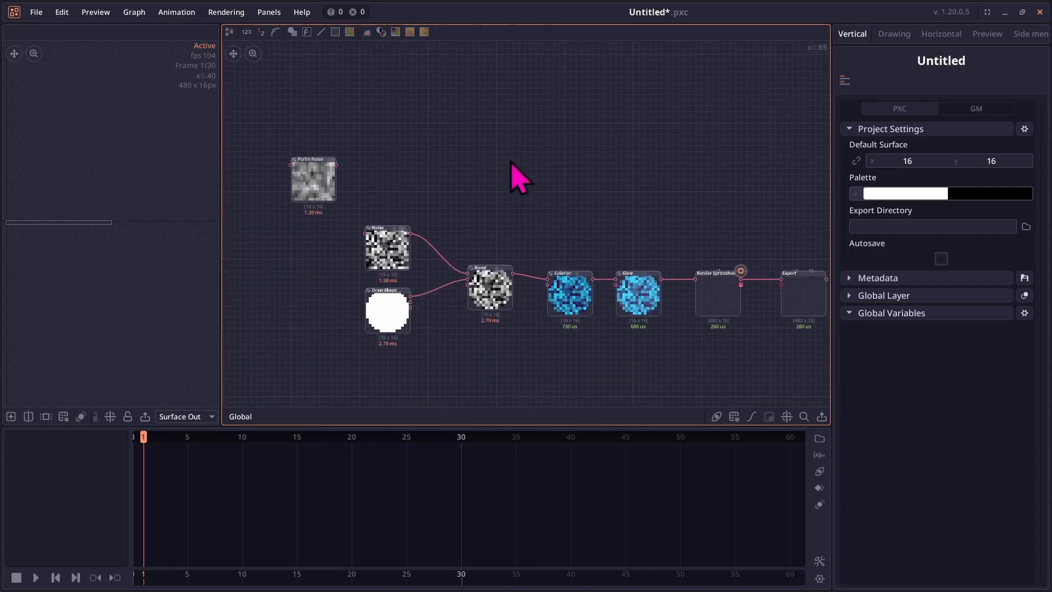
drag(517, 182, 479, 143)
scroll(466, 145, up, 2)
scroll(460, 143, down, 1)
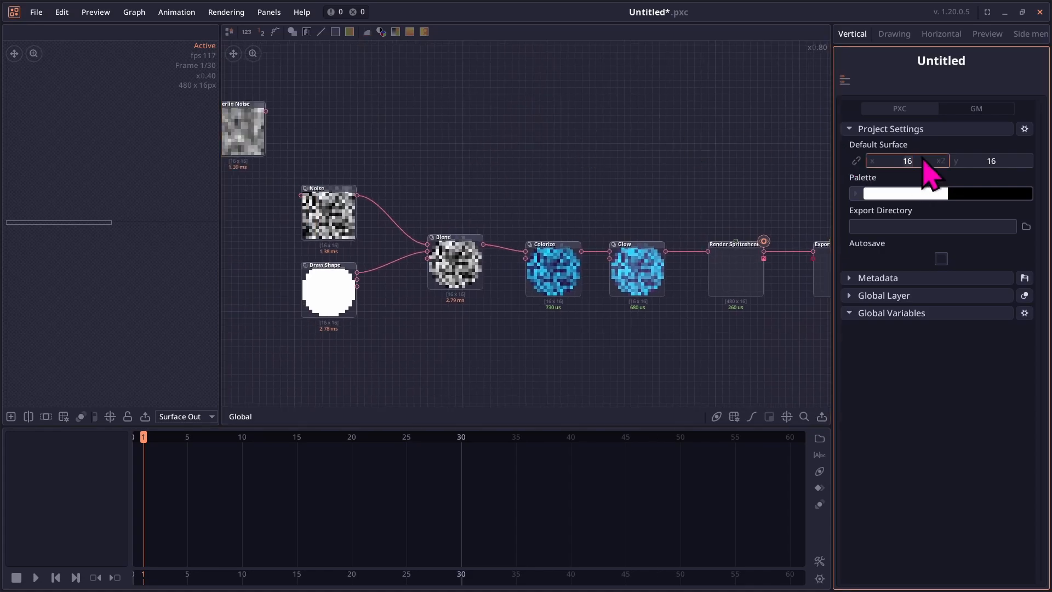
- Set the project's default surface size back to 32 × 32
click(1003, 162)
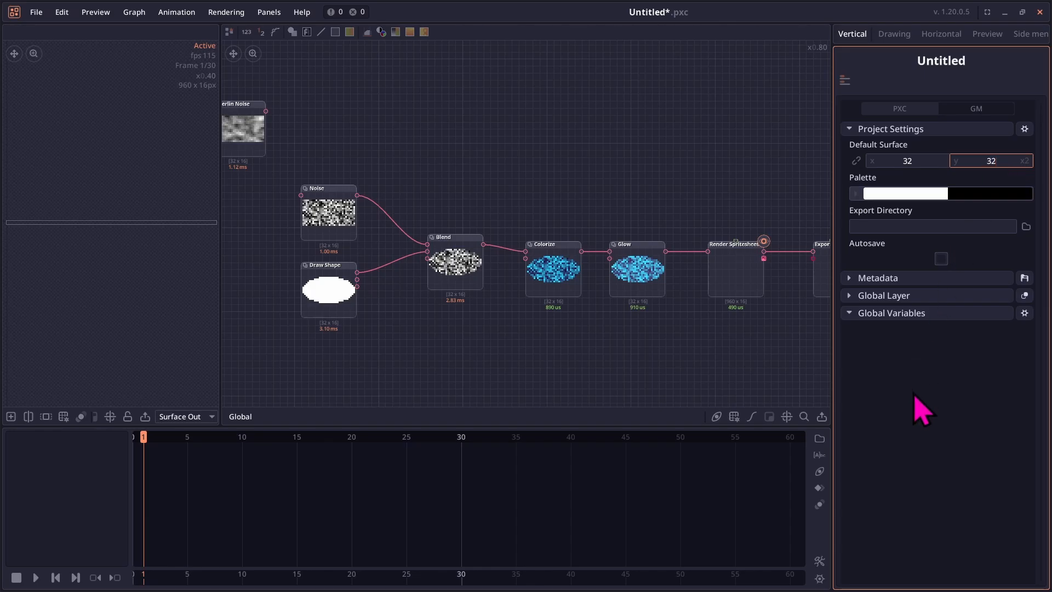
key(Return)
drag(438, 187, 511, 218)
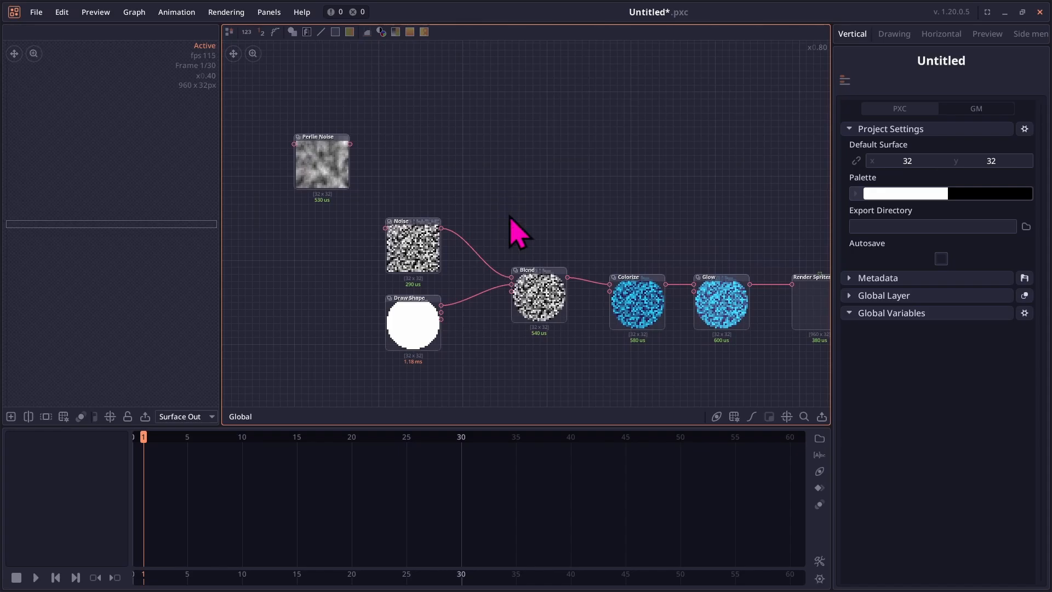
- Save the project as orb2 in the Aesprite Projects folder, using the Pixel Composer project (.pxc) type
key(ctrl+s)
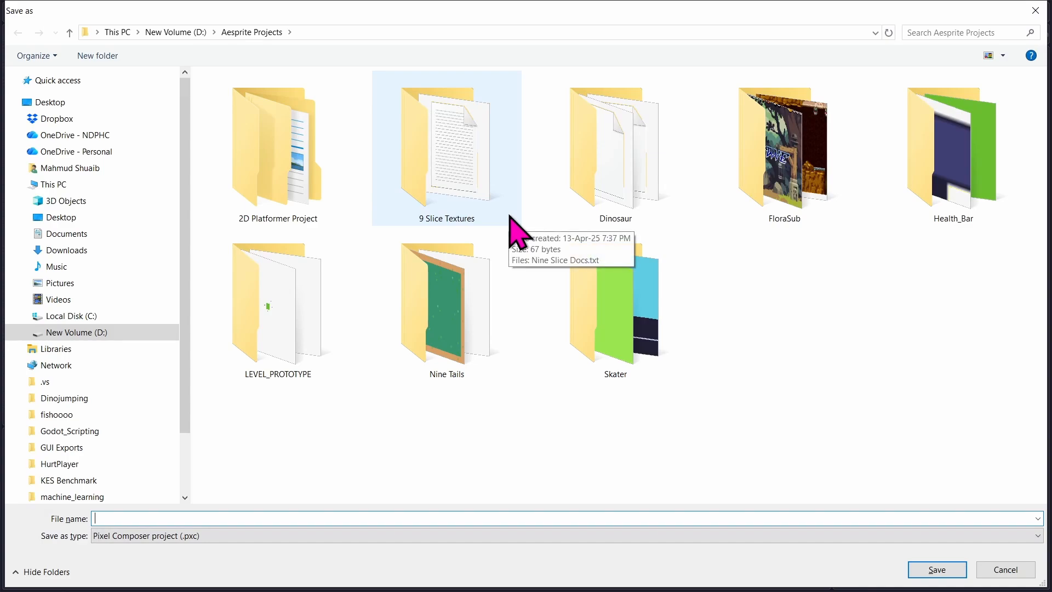
text(orb2)
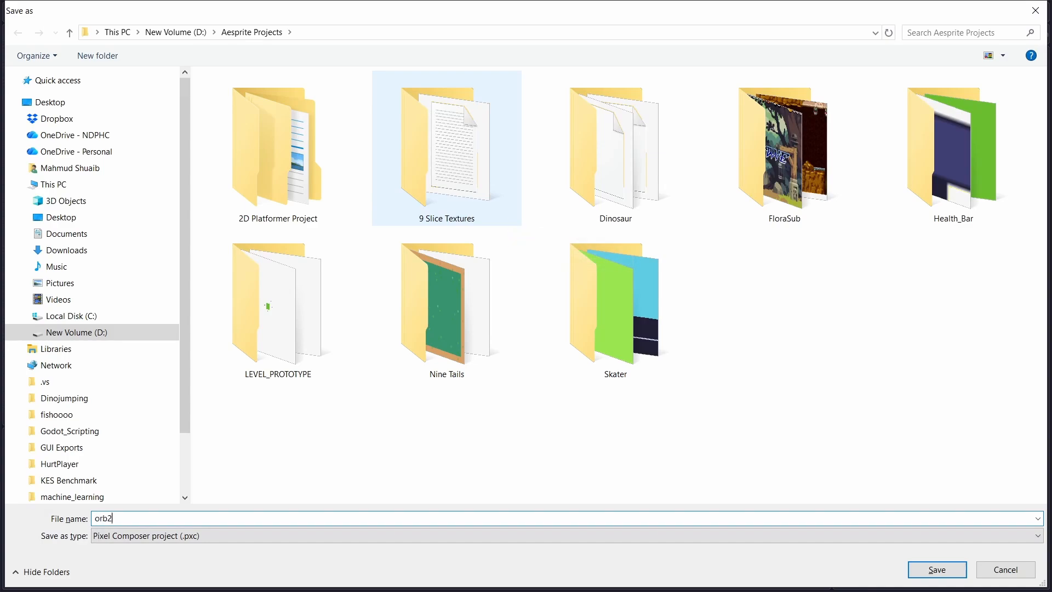
key(Return)
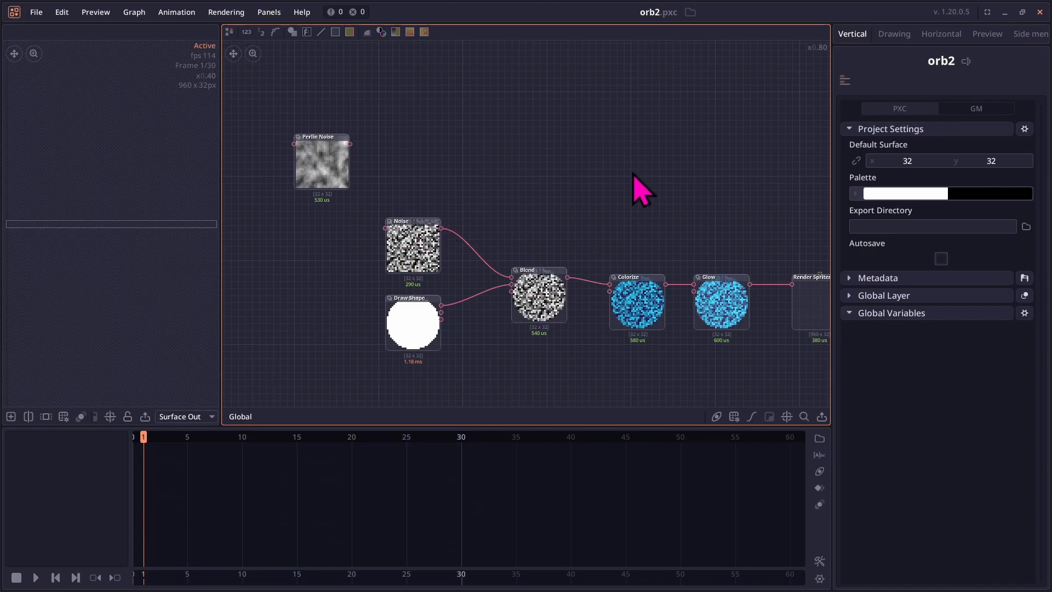
- Review the Colorize and Glow nodes and their place in the whole node chain
drag(634, 188, 463, 113)
click(545, 254)
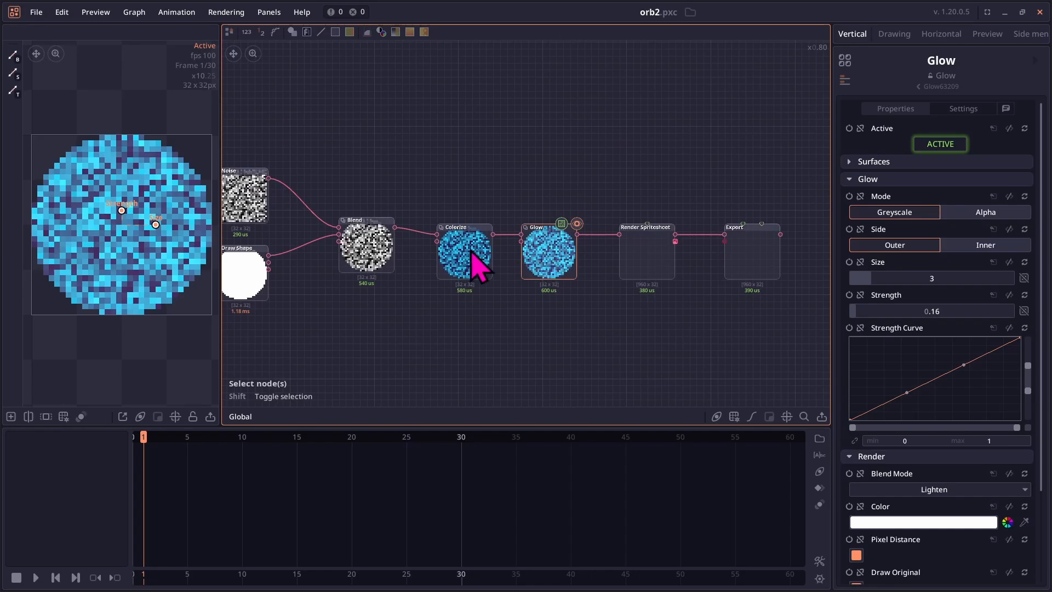
click(477, 261)
click(557, 268)
scroll(433, 134, down, 2)
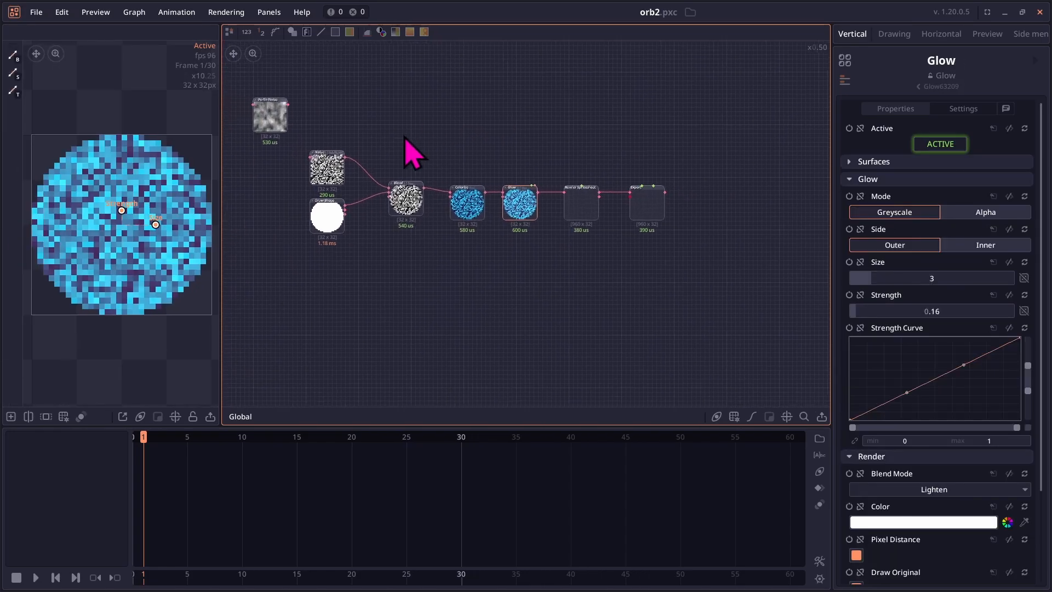
drag(406, 138, 451, 170)
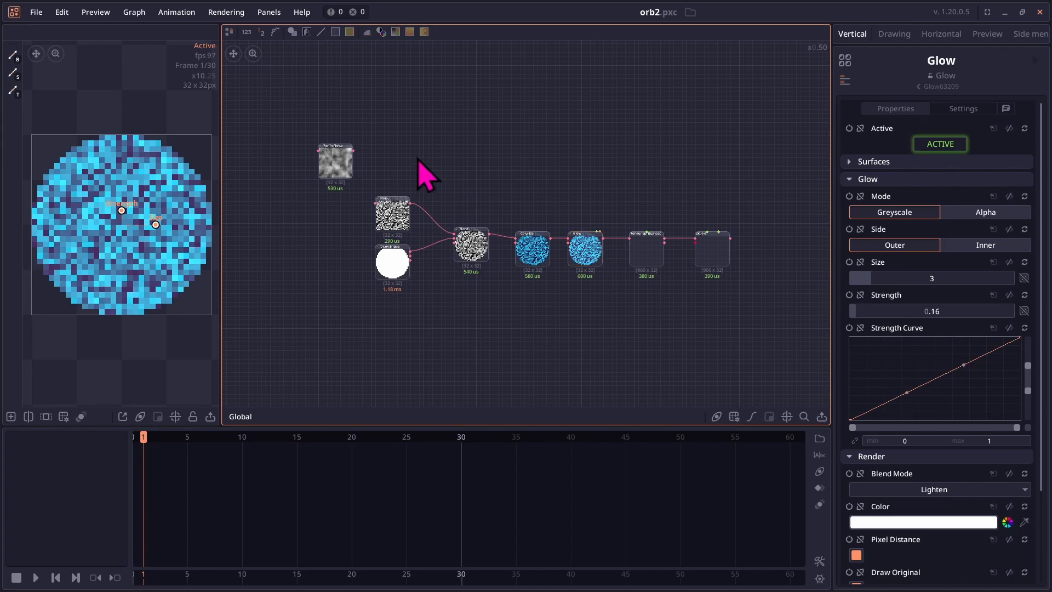
- Add a Fold Noise node beside the Perlin Noise node, and set its iteration to 3 and stretch to 2.71
key(ctrl+a)
right_click(427, 176)
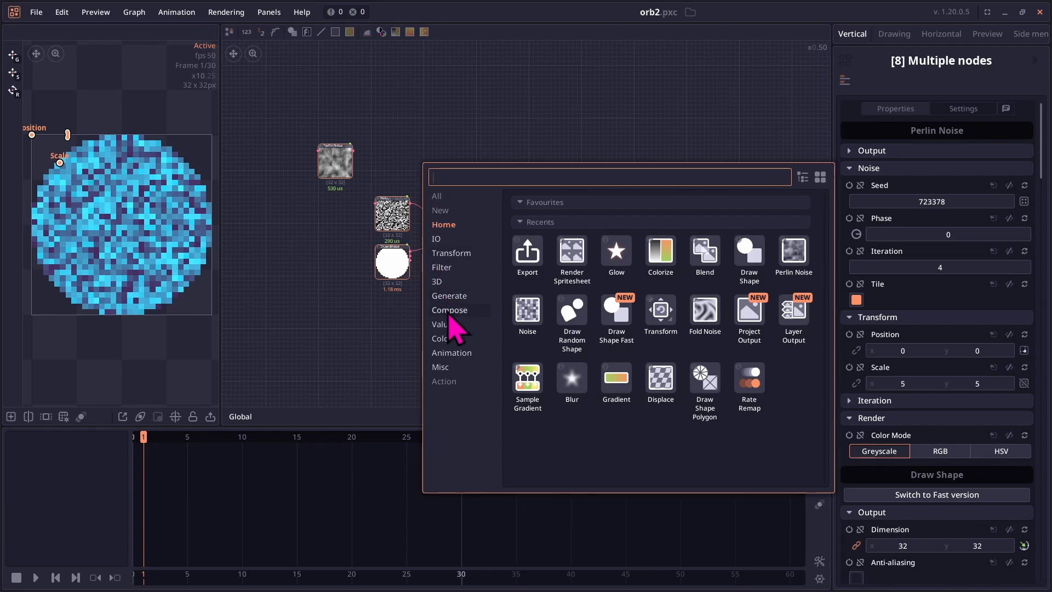
click(445, 299)
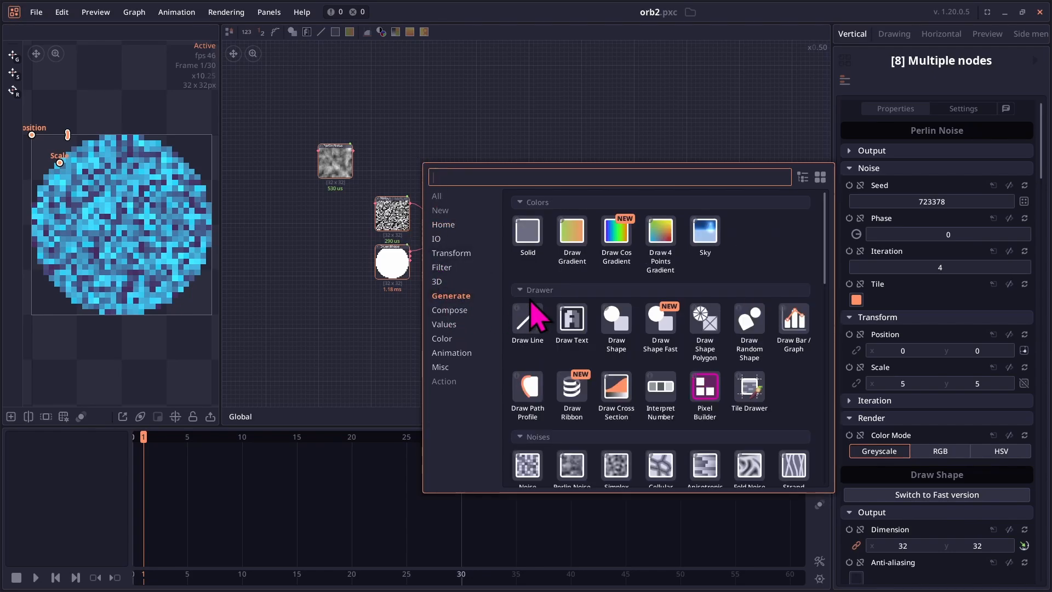
scroll(534, 321, down, 2)
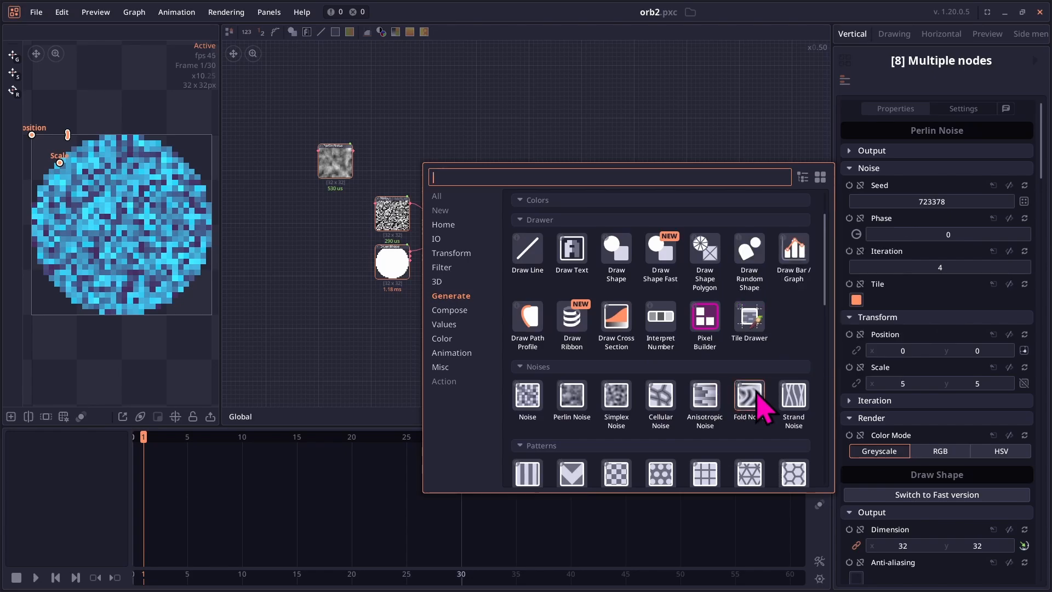
drag(751, 405, 440, 173)
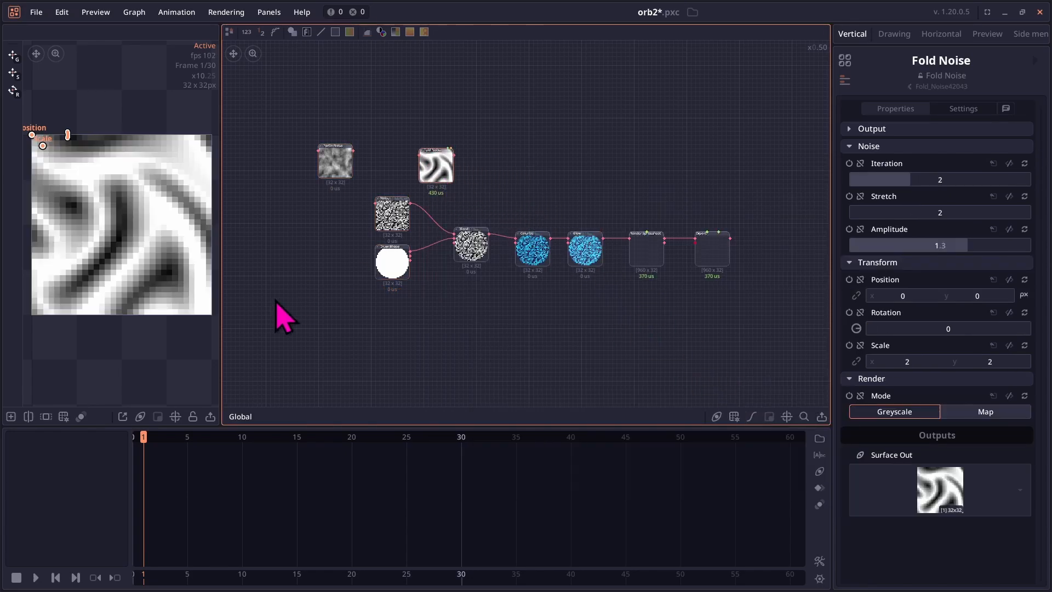
scroll(96, 215, down, 2)
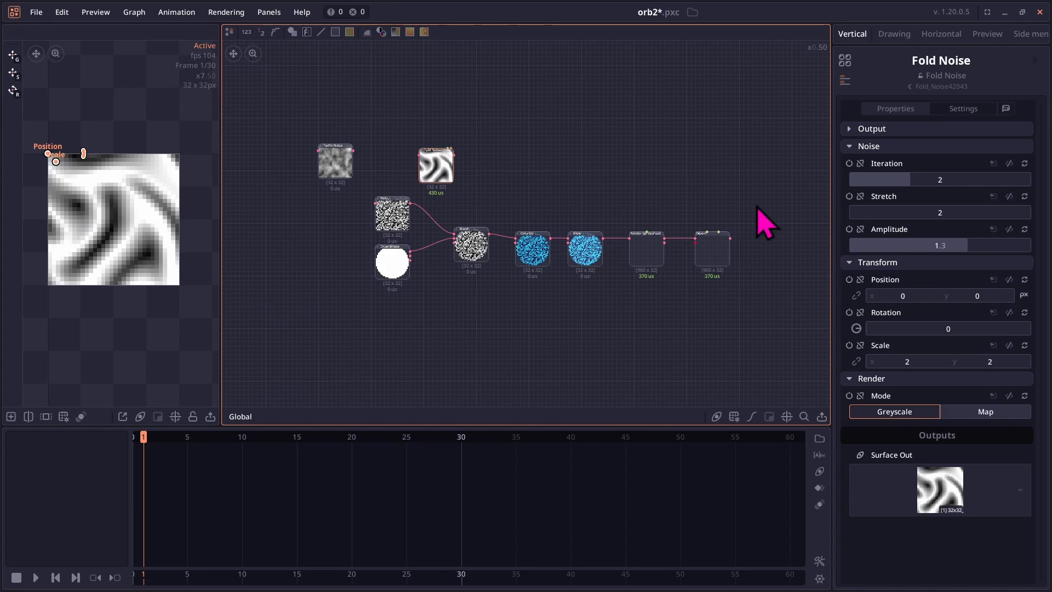
drag(899, 181, 914, 215)
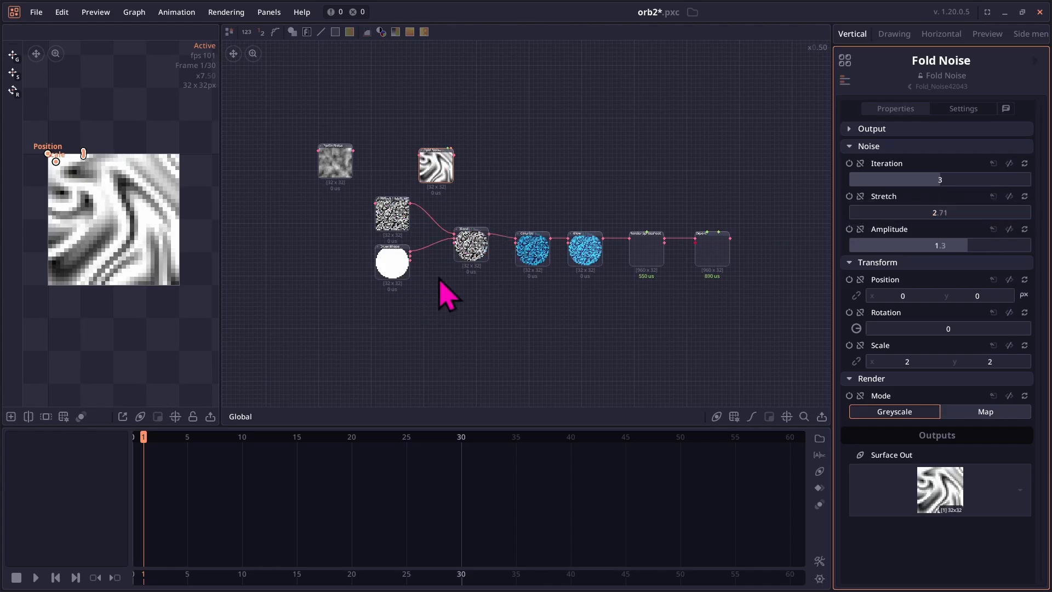
- Duplicate the Blend node with its input connections and place the copy beside the Fold Noise node
scroll(485, 202, up, 2)
scroll(485, 201, up, 2)
scroll(486, 201, down, 1)
drag(443, 217, 580, 243)
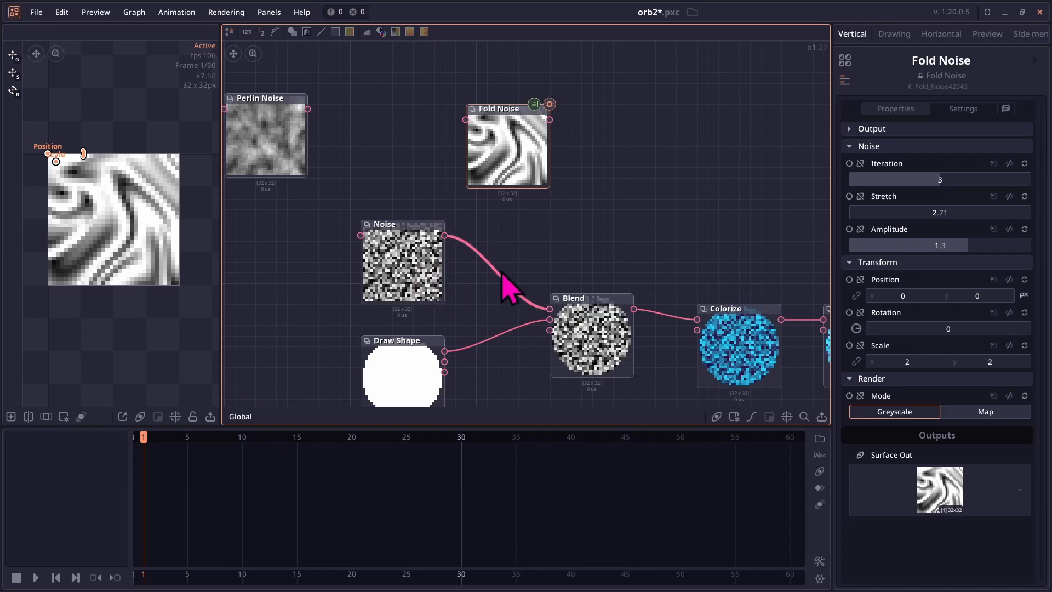
scroll(496, 220, down, 5)
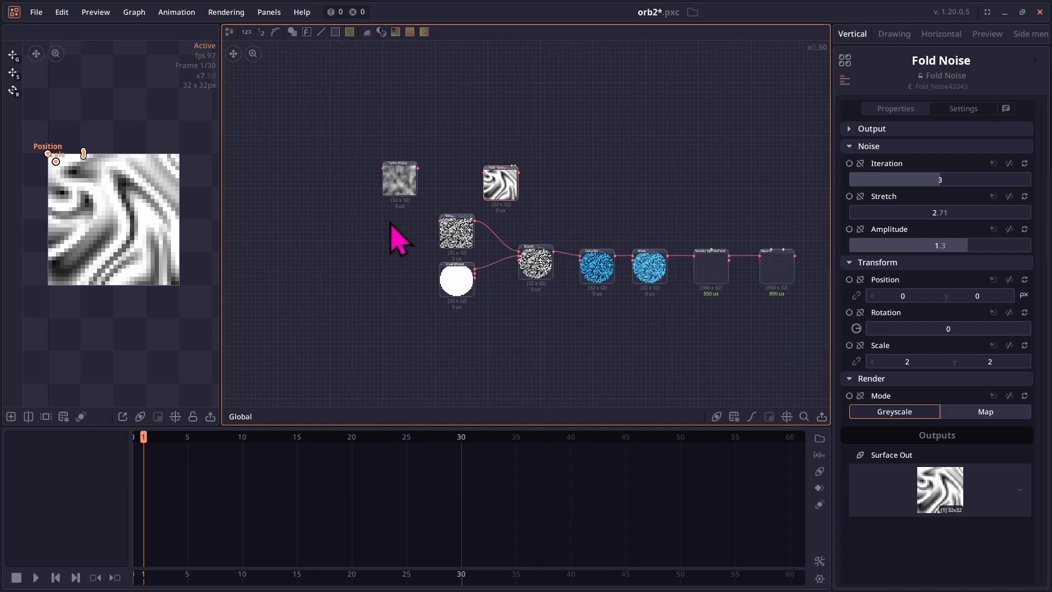
scroll(393, 240, up, 4)
scroll(393, 239, down, 1)
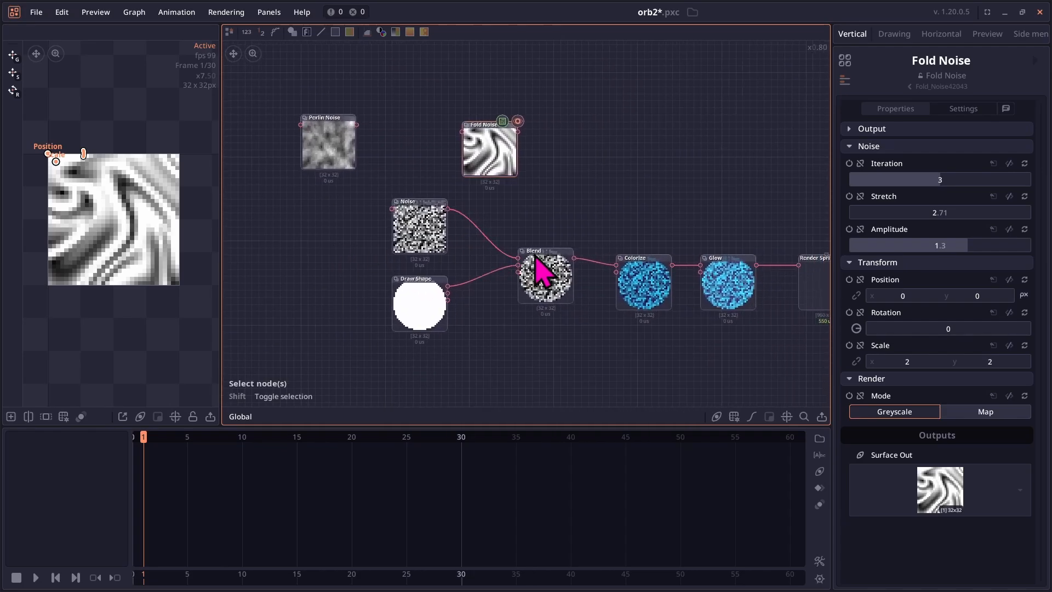
click(548, 259)
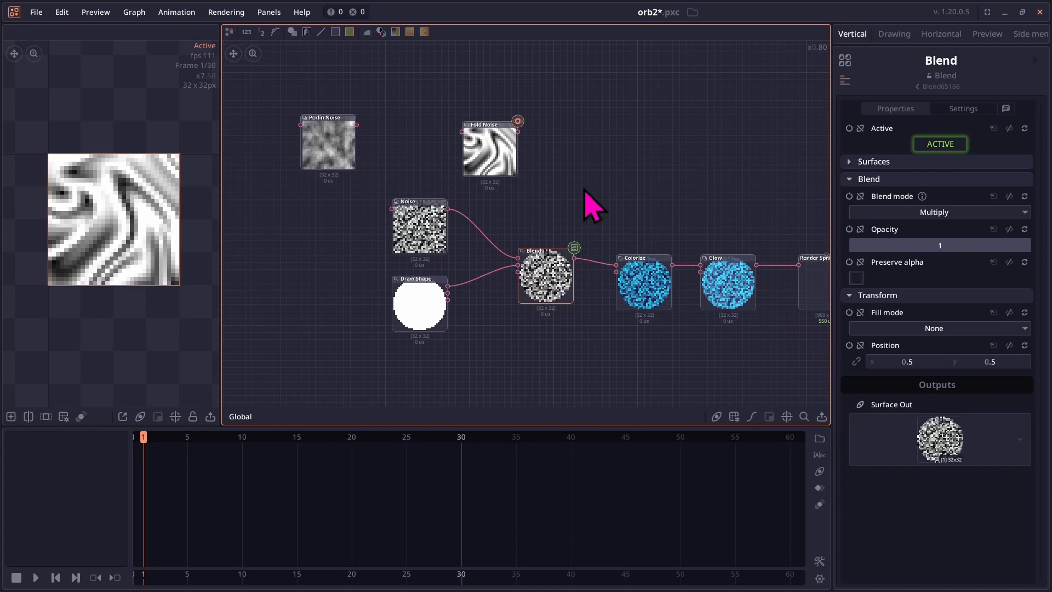
key(ctrl+d)
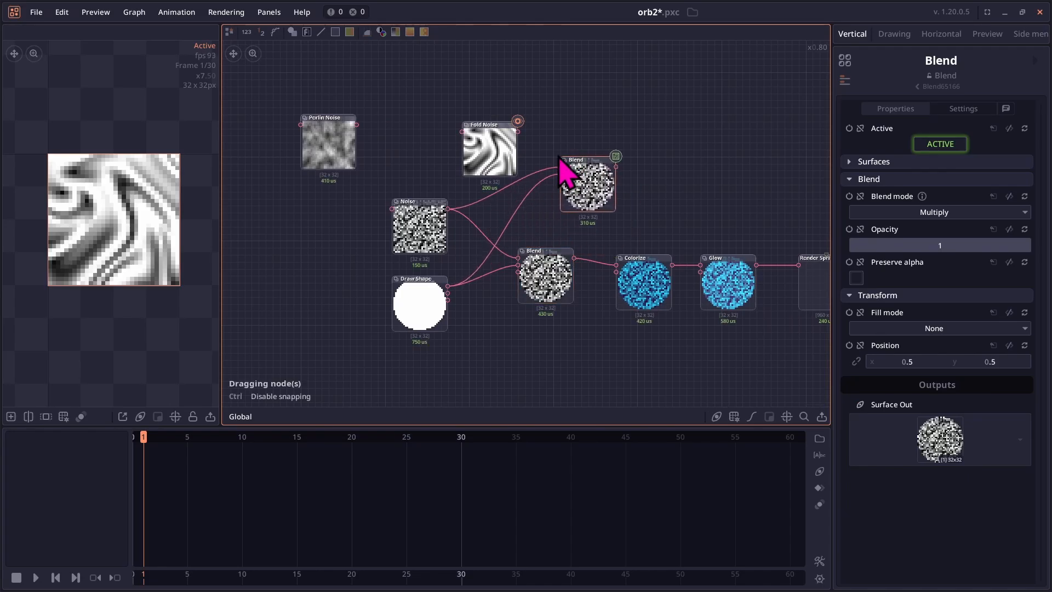
click(570, 169)
- Rearrange the Noise, duplicated Blend and Fold Noise nodes so that they are spaced apart for wiring
drag(405, 228, 356, 228)
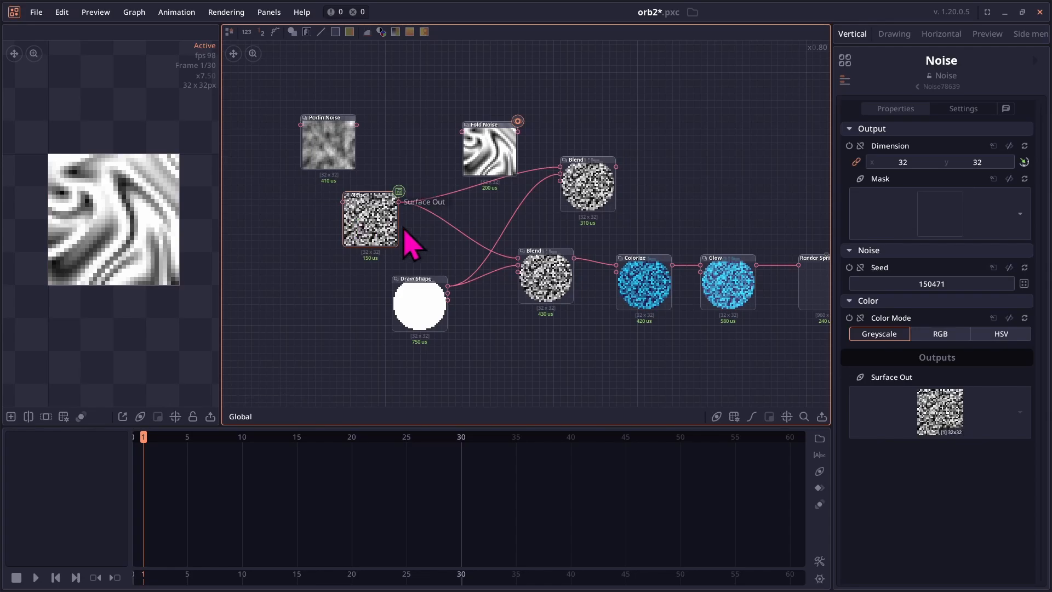
drag(592, 167, 587, 189)
drag(473, 137, 438, 137)
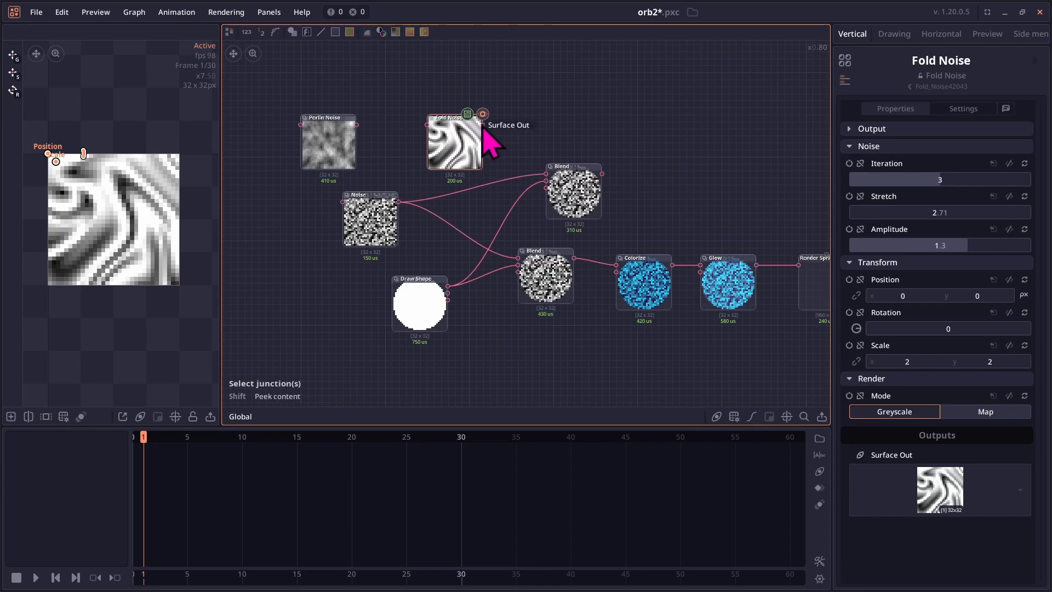
scroll(483, 132, up, 6)
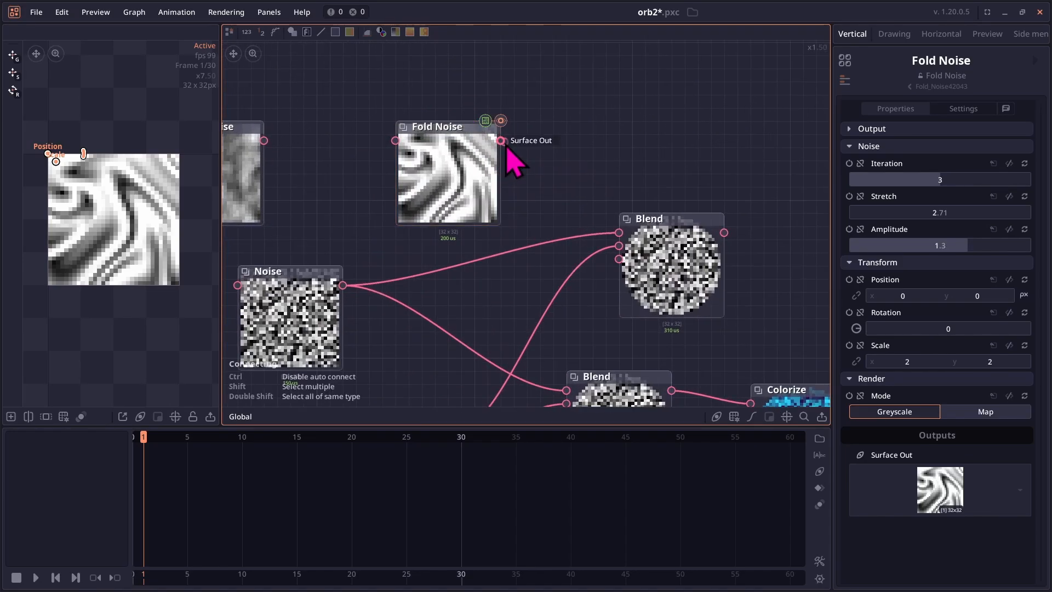
- Connect the Fold Noise output to the Foreground input of the duplicated Blend node
drag(506, 151, 624, 252)
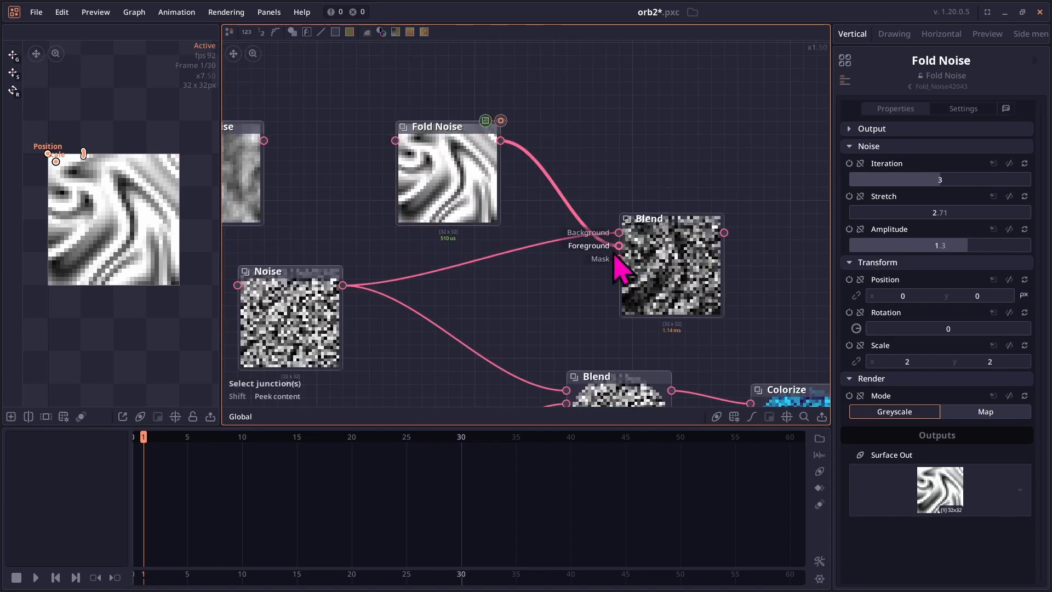
drag(622, 132, 515, 104)
scroll(516, 104, down, 1)
scroll(522, 120, down, 1)
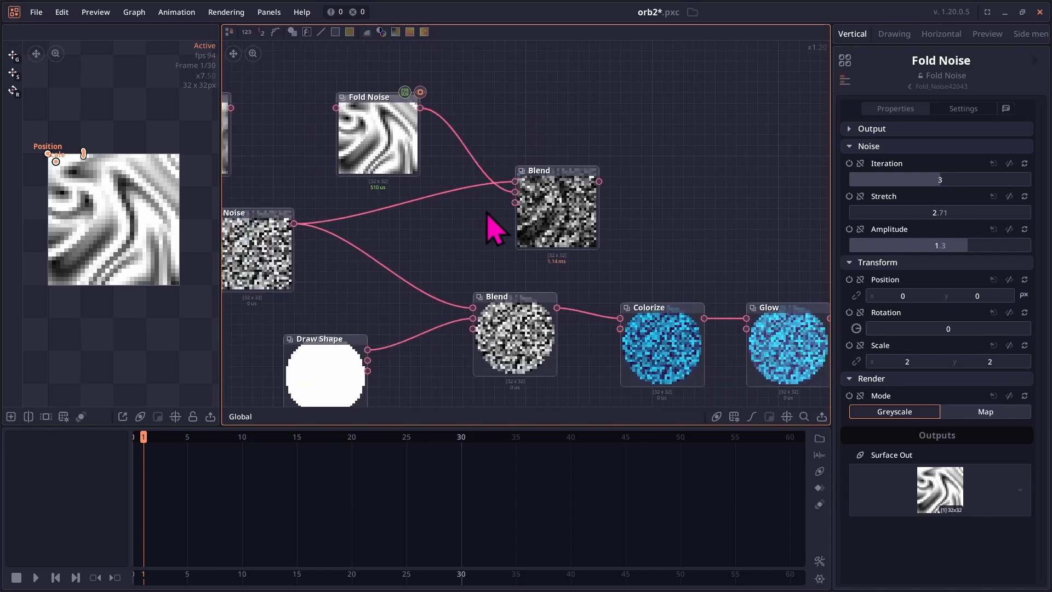
- Space out the Draw Shape and Blend nodes, and connect the original Blend's output to the duplicated Blend's Foreground input
drag(515, 230, 461, 236)
drag(380, 295, 497, 244)
drag(463, 288, 410, 288)
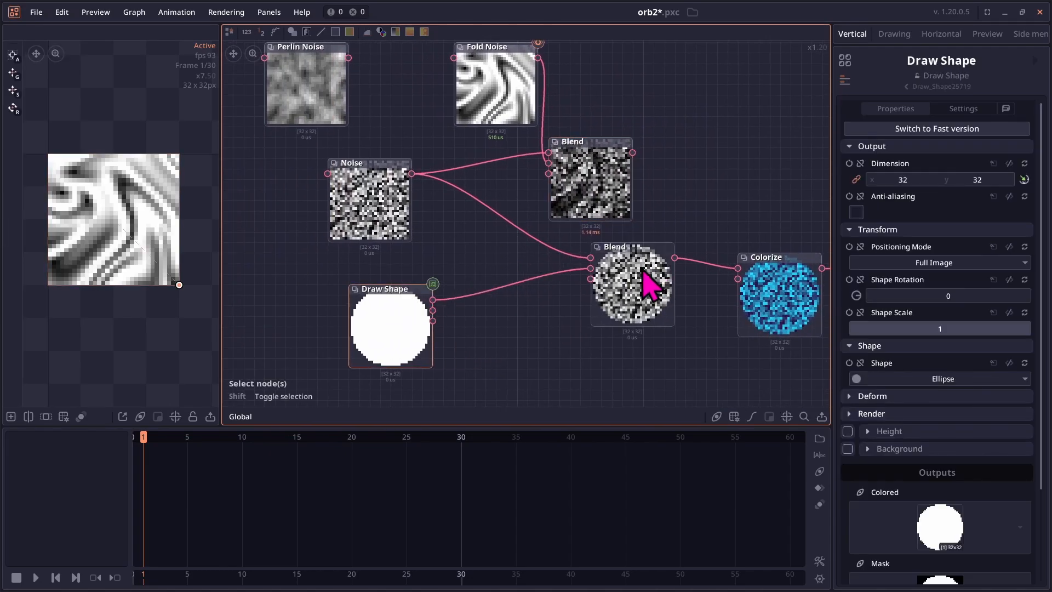
drag(651, 285, 556, 306)
drag(596, 165, 672, 175)
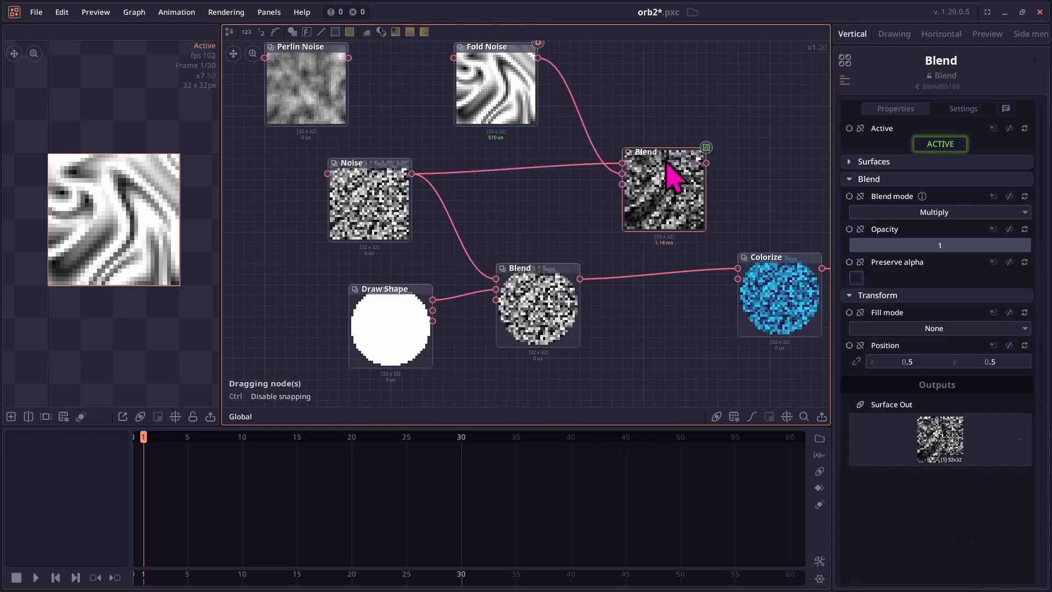
drag(539, 276, 627, 175)
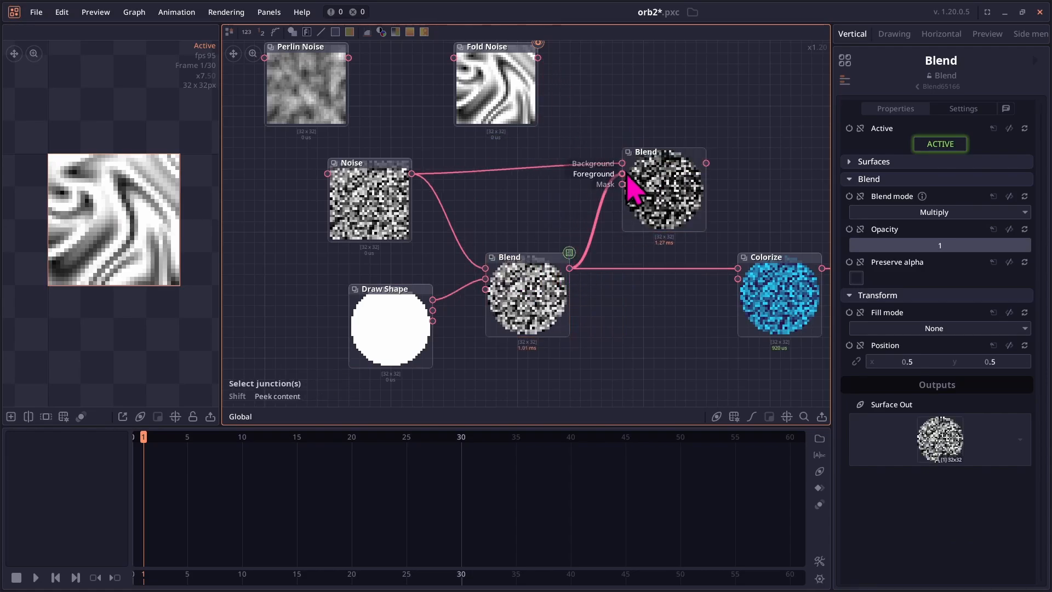
click(670, 206)
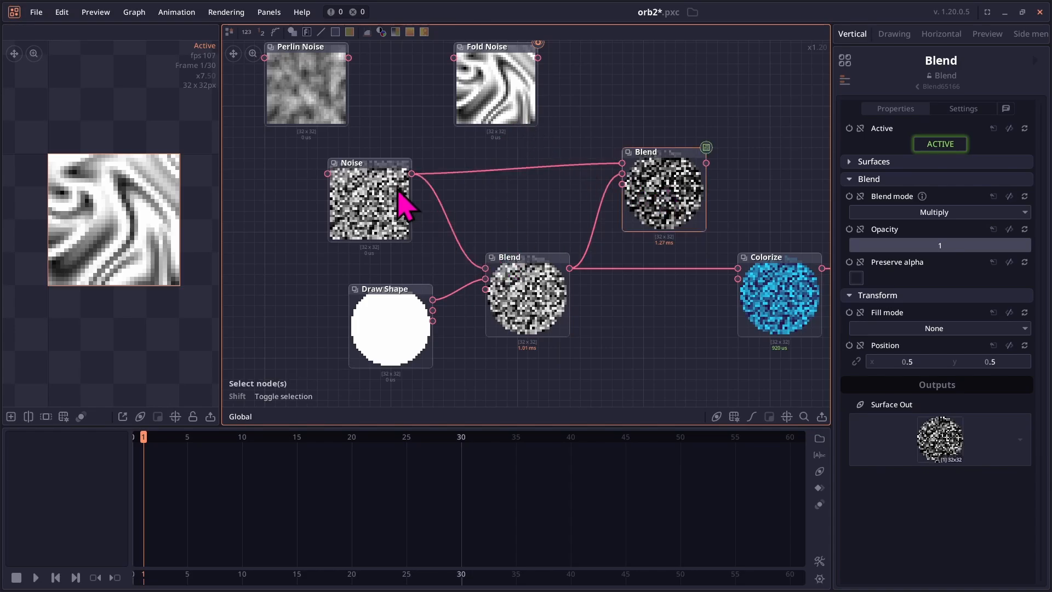
- Rearrange the Noise, Draw Shape and both Blend nodes, placing the original Blend close to its two source nodes
drag(404, 205, 352, 193)
drag(406, 303, 342, 283)
scroll(456, 296, down, 4)
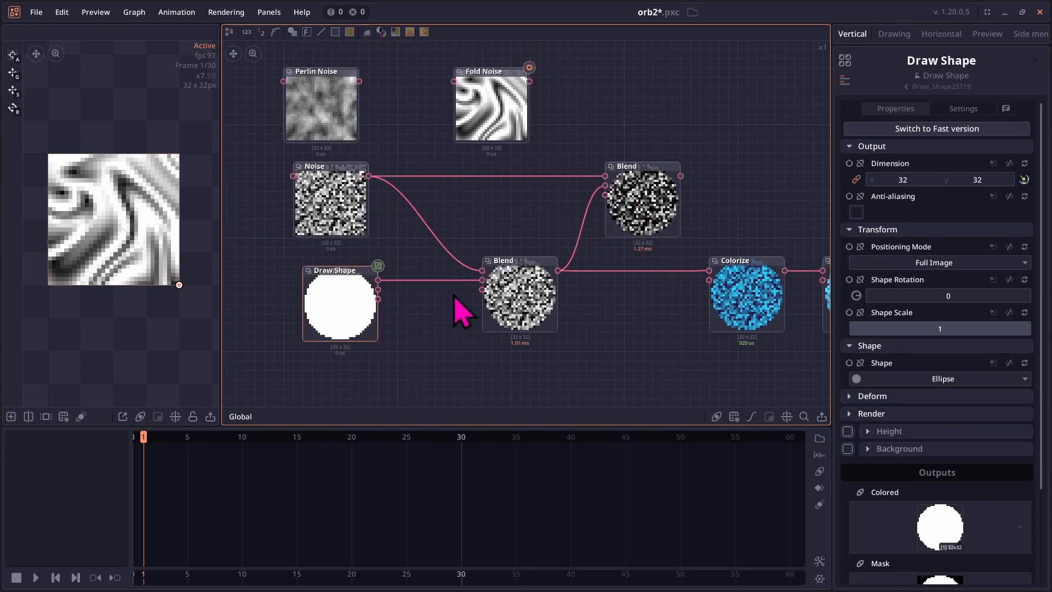
scroll(429, 230, up, 4)
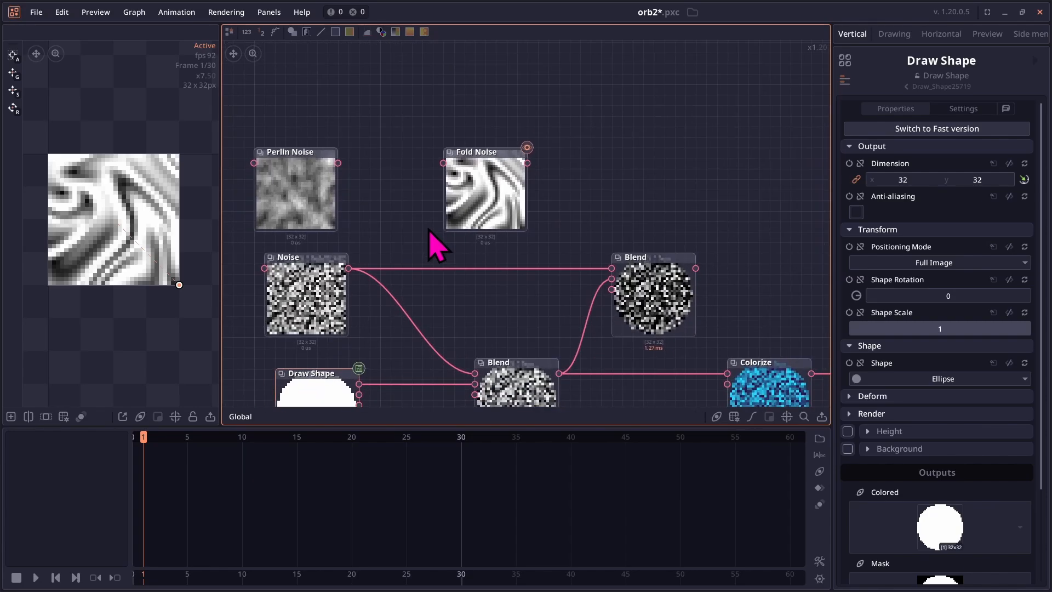
mouse_move(635, 224)
mouse_down()
mouse_move(655, 214)
mouse_move(645, 214)
mouse_up()
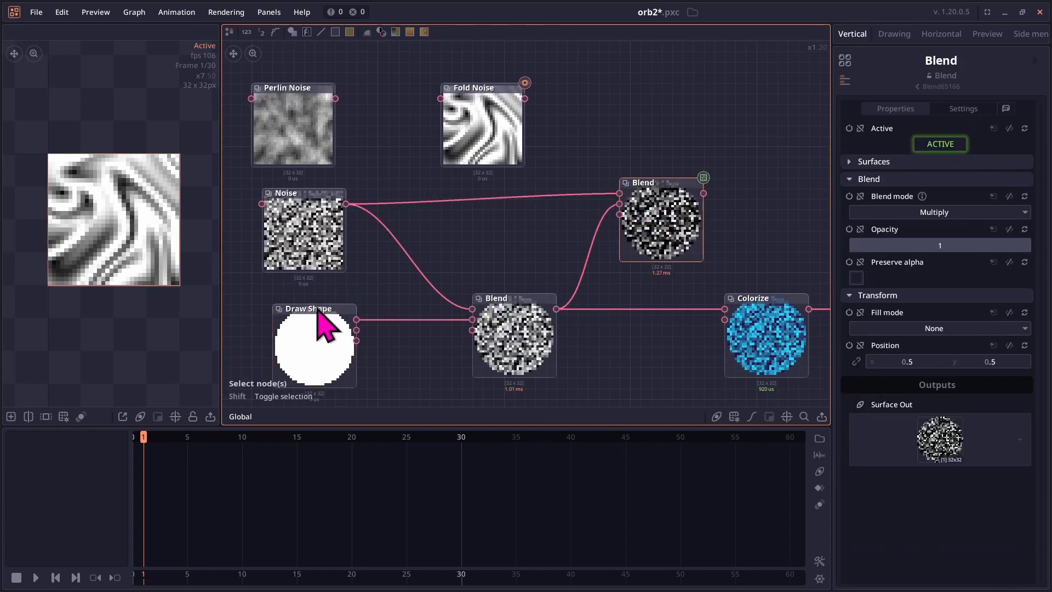
drag(482, 298, 496, 244)
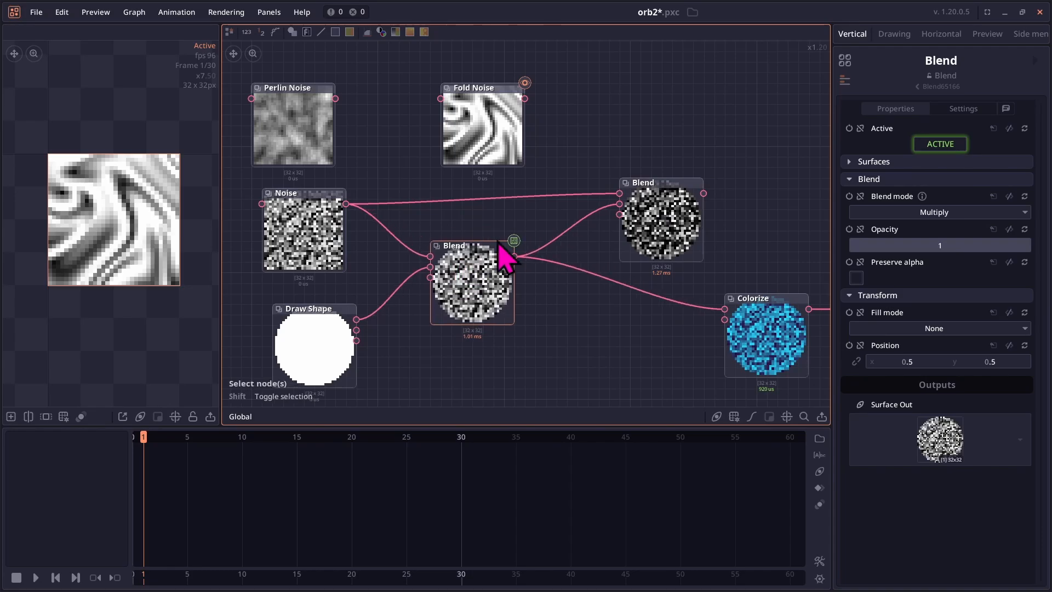
- Place Fold Noise above the duplicated Blend and connect the original Blend's output to Fold Noise's Mask input
drag(458, 117, 634, 112)
drag(518, 104, 423, 85)
drag(578, 194, 557, 194)
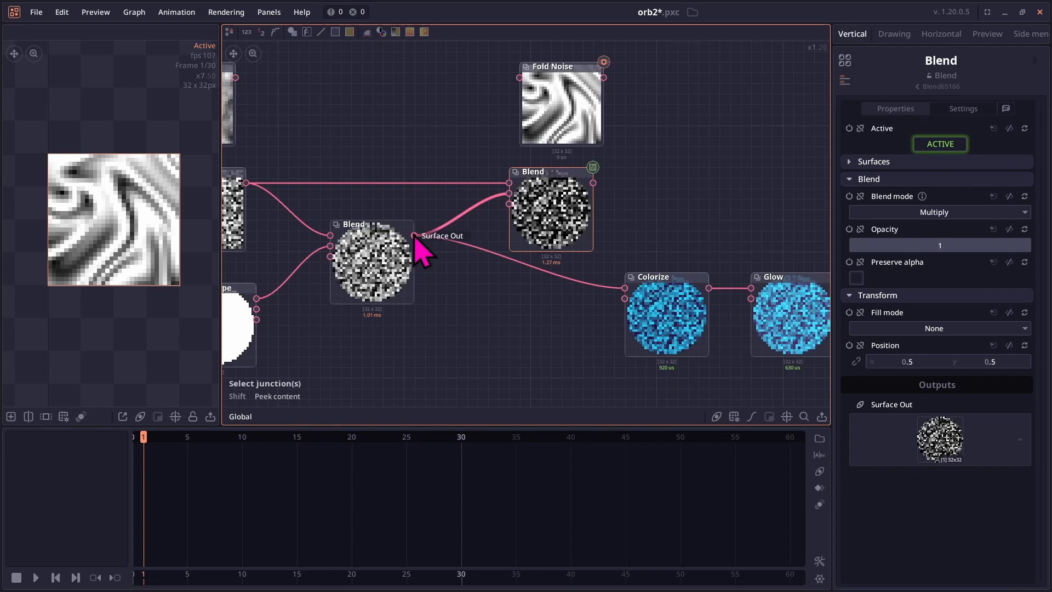
drag(415, 235, 520, 77)
drag(521, 181, 412, 159)
drag(446, 119, 495, 116)
click(391, 107)
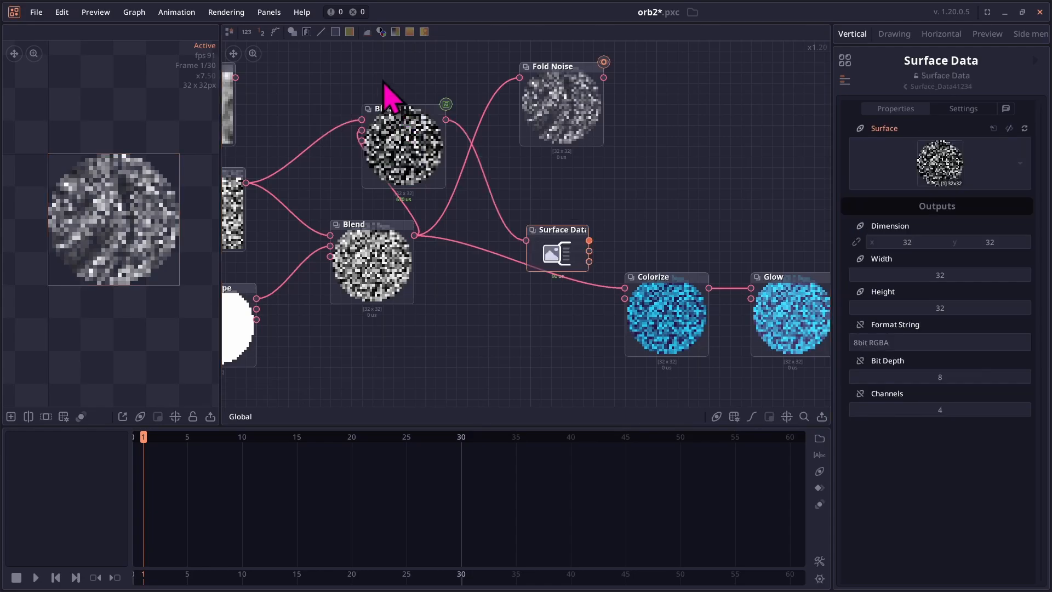
key(ctrl+z)
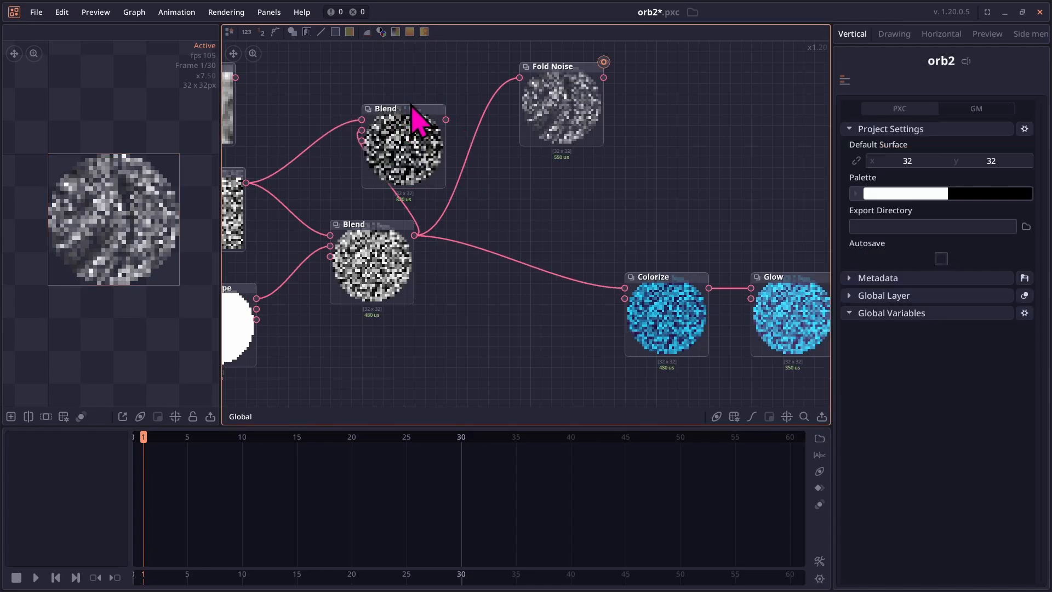
- Place the duplicated Blend below Fold Noise, connect the Fold Noise output to its Background input, and preview that Blend
drag(401, 129, 559, 213)
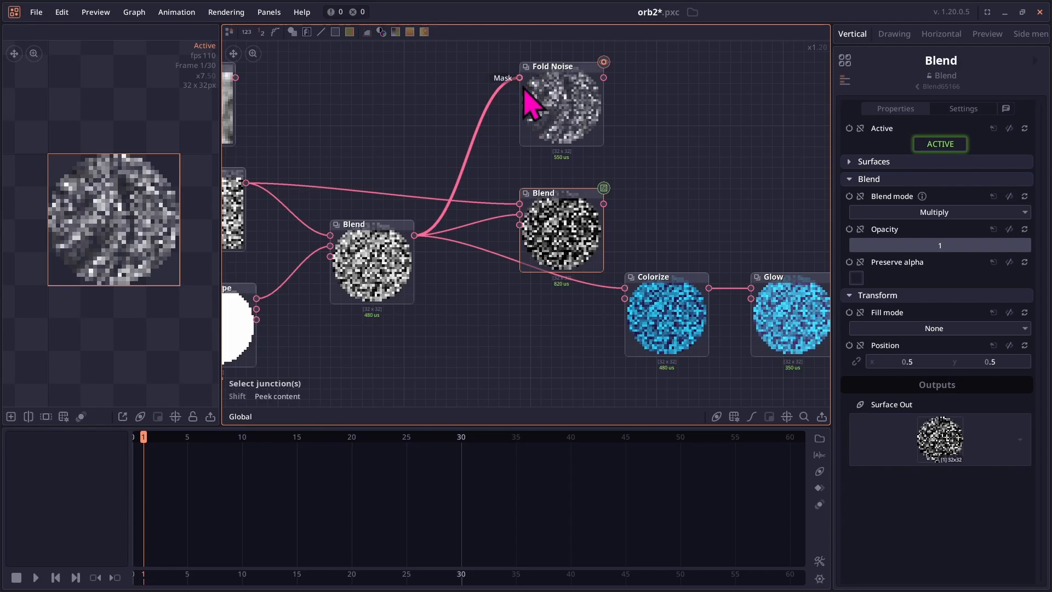
drag(570, 235, 591, 224)
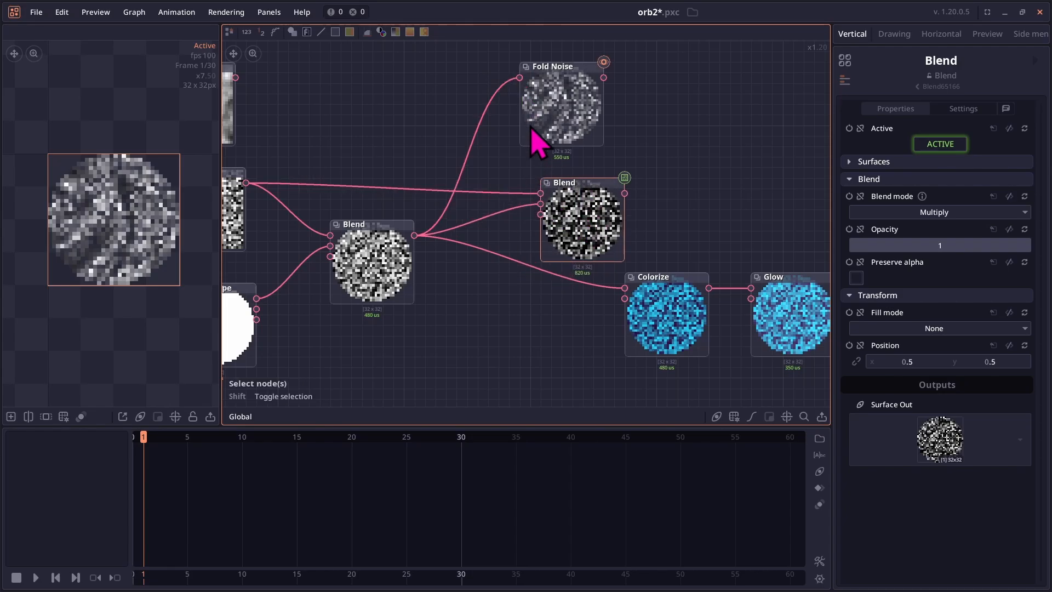
drag(561, 125, 476, 125)
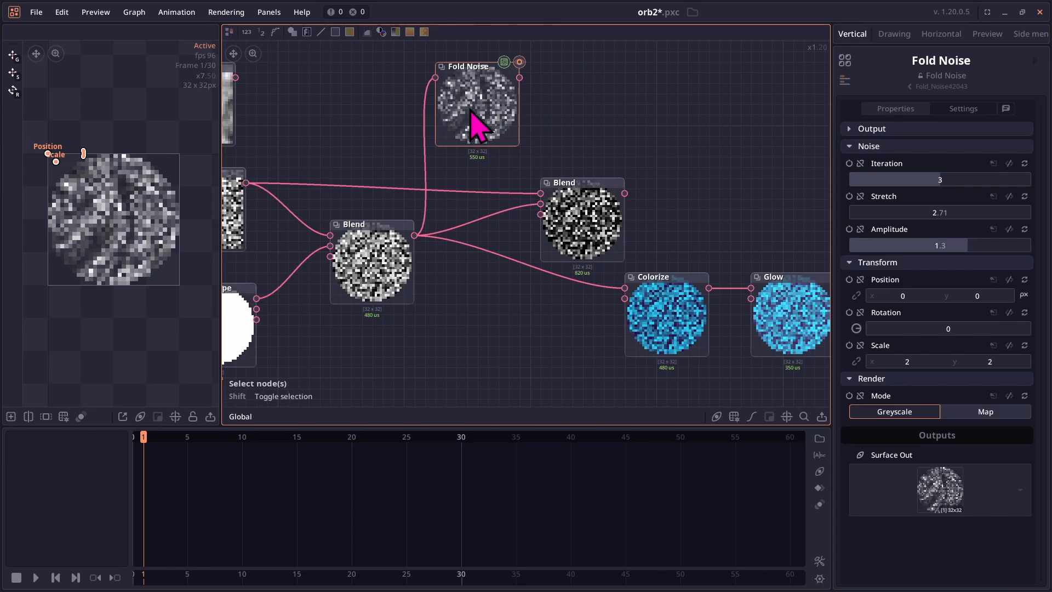
drag(519, 77, 546, 204)
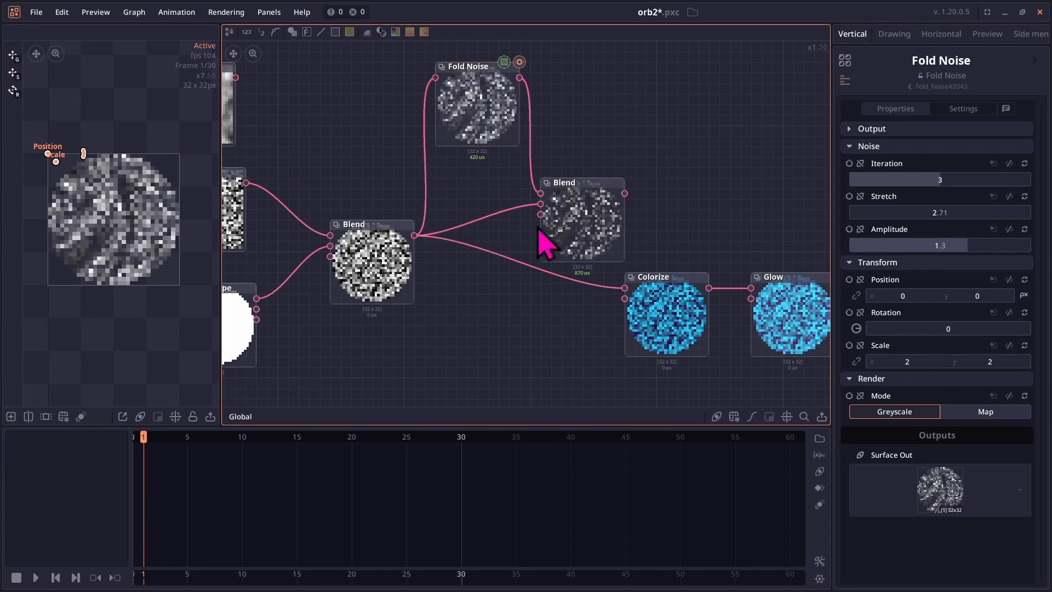
click(587, 227)
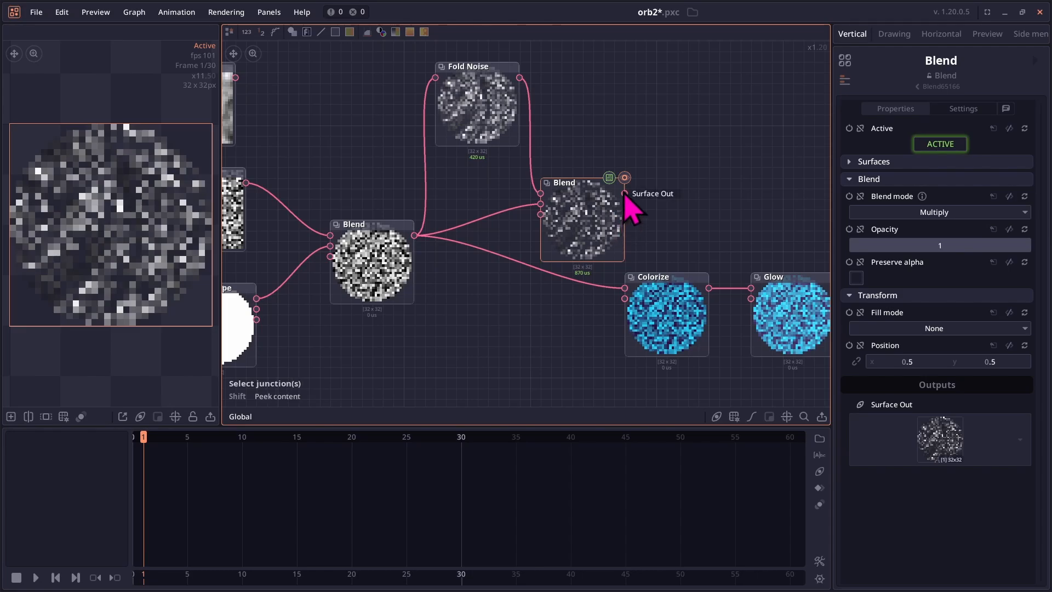
- Connect the duplicated Blend's output to Colorize's Surface In input and place that Blend beside the Colorize node
drag(625, 193, 631, 296)
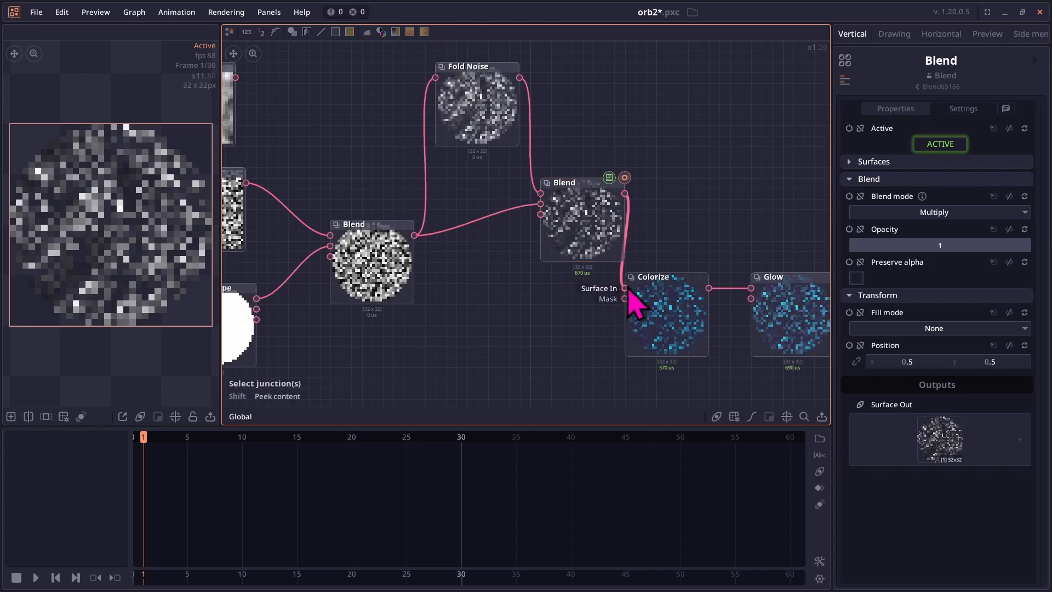
drag(563, 211, 531, 293)
scroll(466, 172, down, 3)
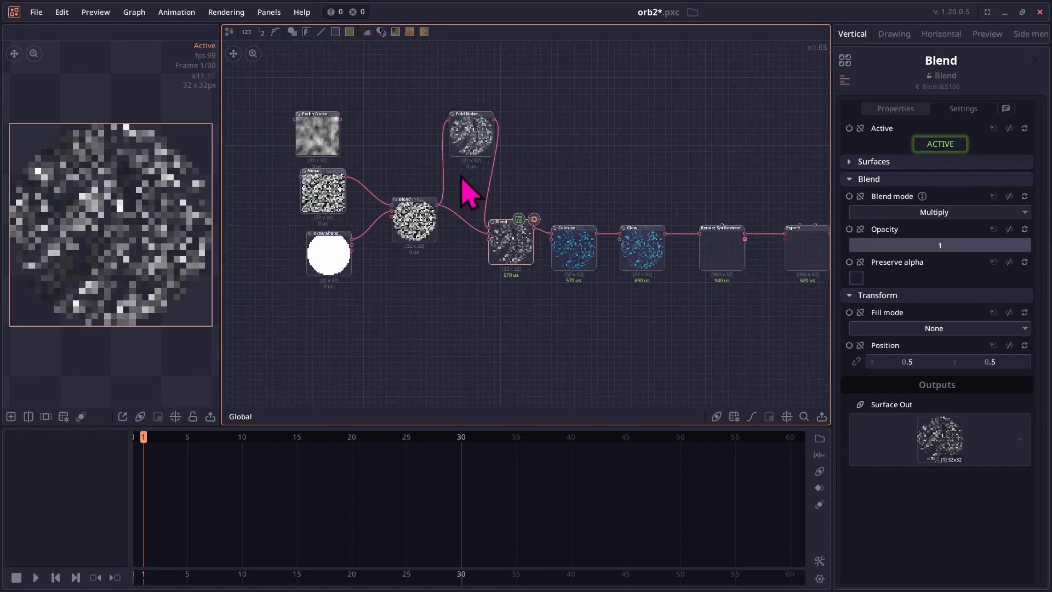
- Move the Noise, Draw Shape and original Blend nodes together farther away from the Fold Noise node
drag(445, 255, 537, 269)
drag(360, 183, 494, 300)
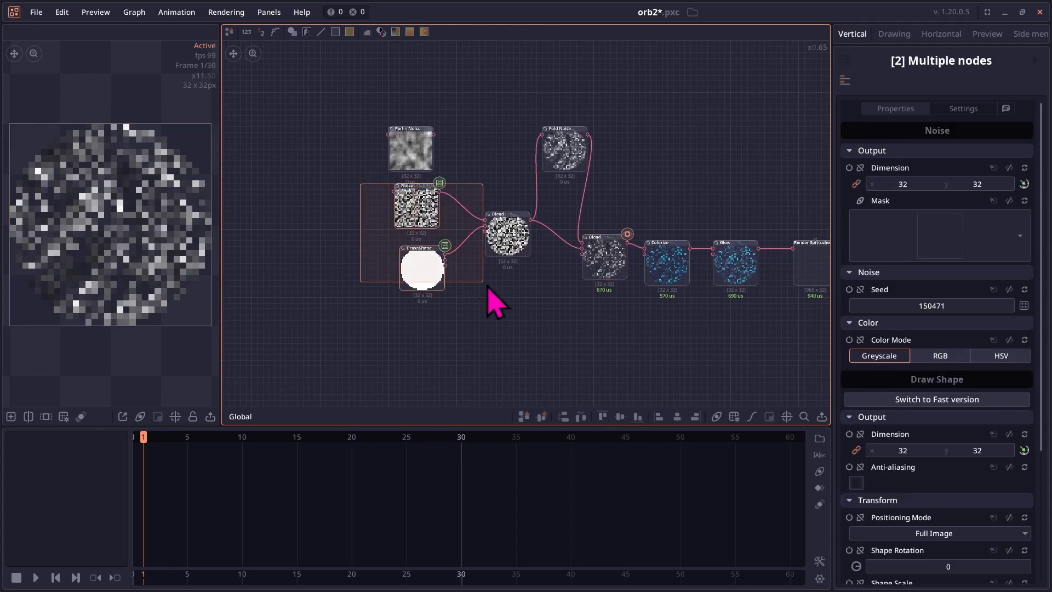
shift+click(505, 242)
drag(505, 242, 406, 253)
scroll(395, 217, up, 4)
scroll(391, 203, down, 1)
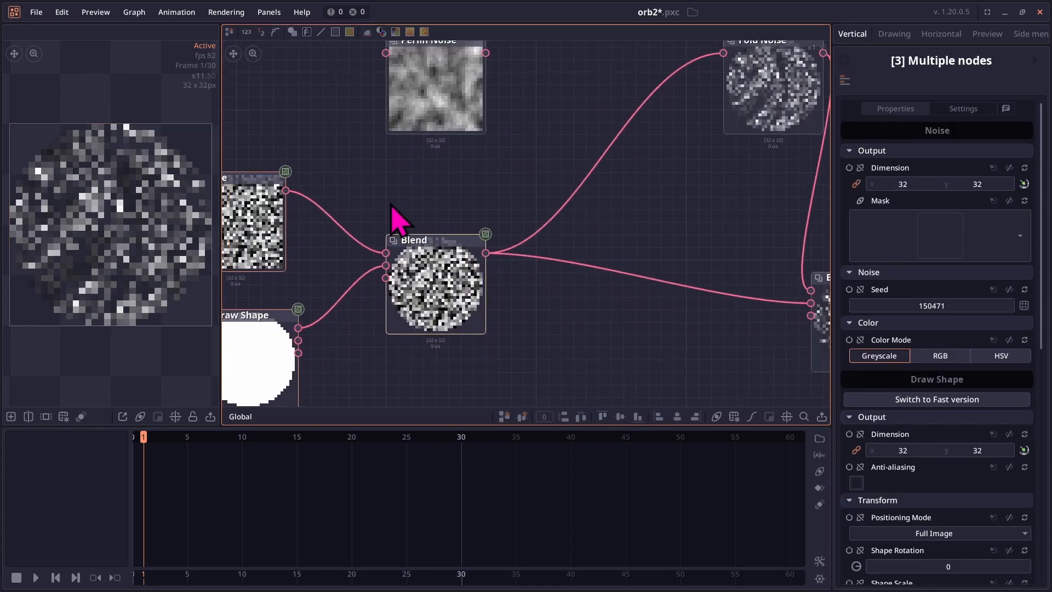
drag(379, 176, 416, 166)
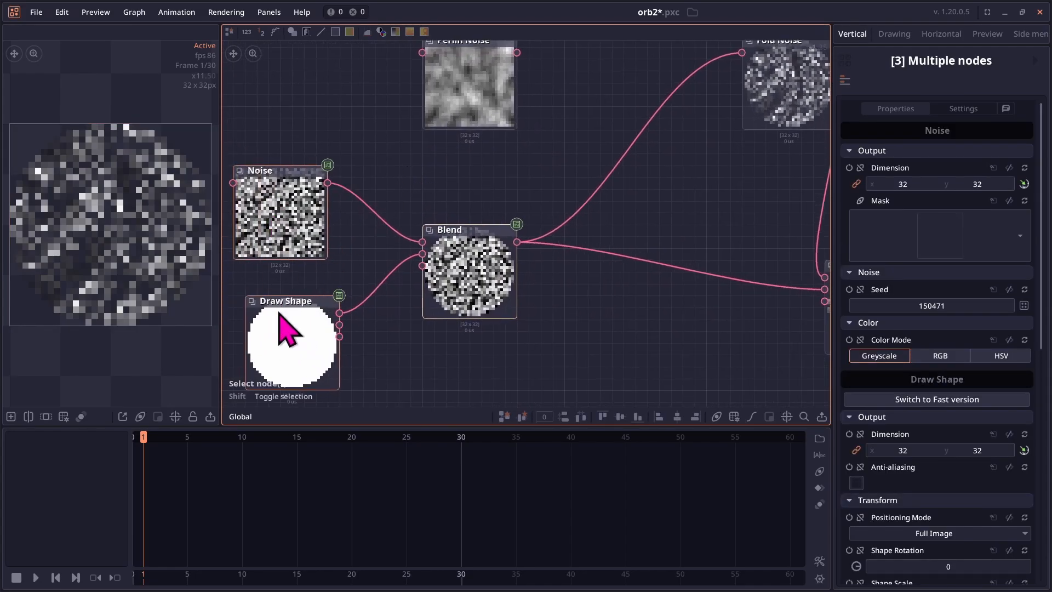
- Arrange Fold Noise between the two Blend nodes in line with Colorize, previewing the original Blend and Fold Noise outputs
double_click(482, 262)
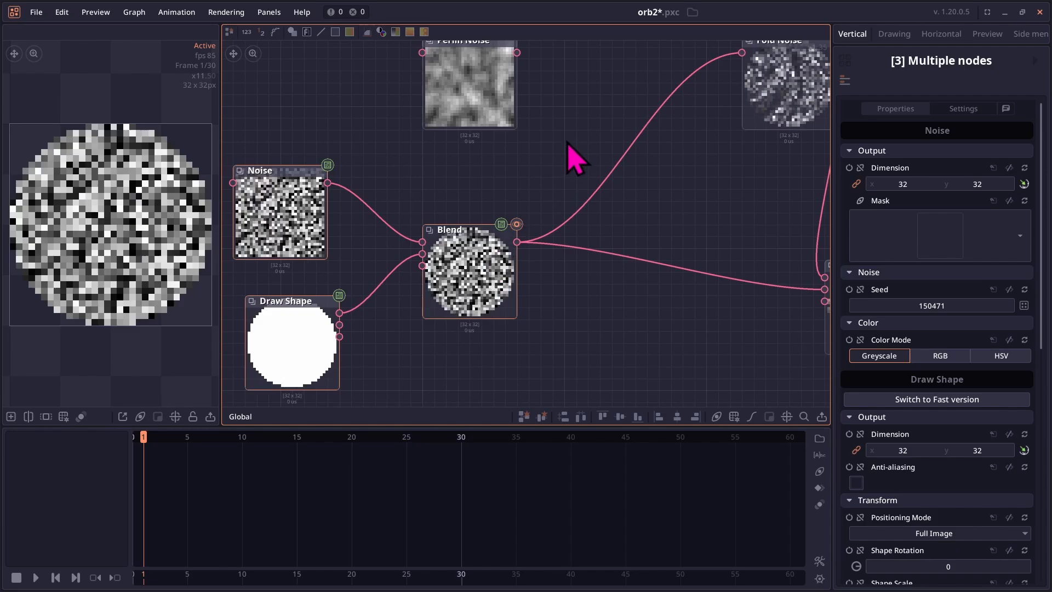
scroll(567, 141, down, 2)
drag(654, 150, 474, 175)
drag(541, 117, 477, 188)
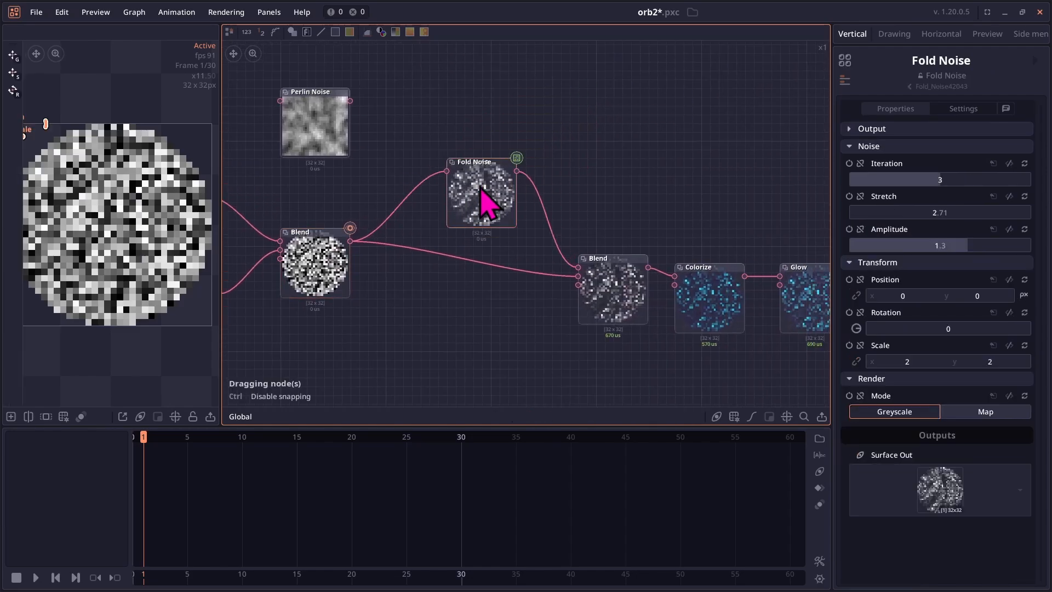
drag(307, 264, 314, 292)
click(485, 201)
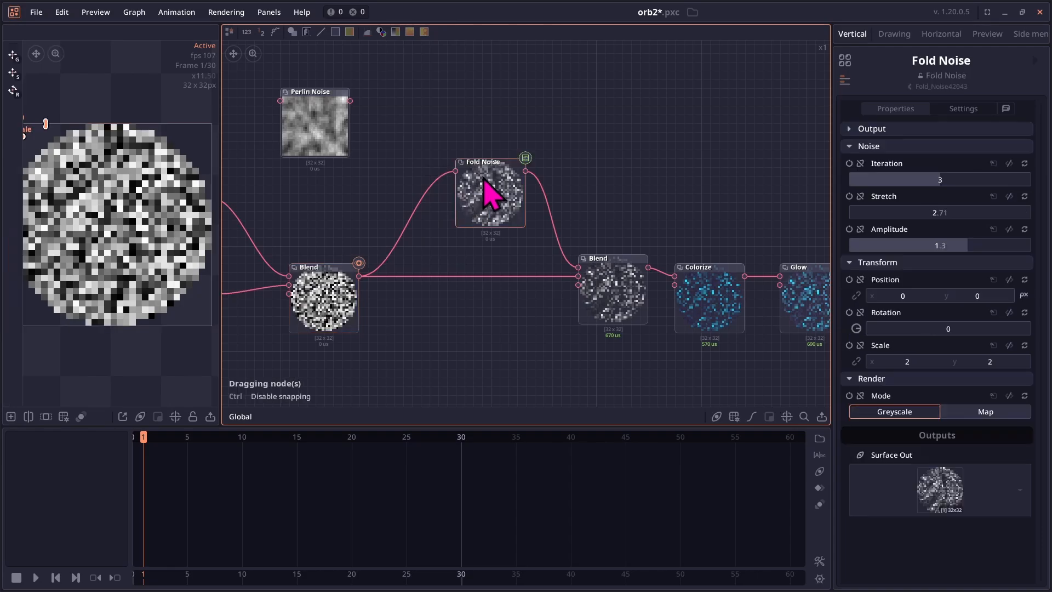
drag(366, 178, 361, 149)
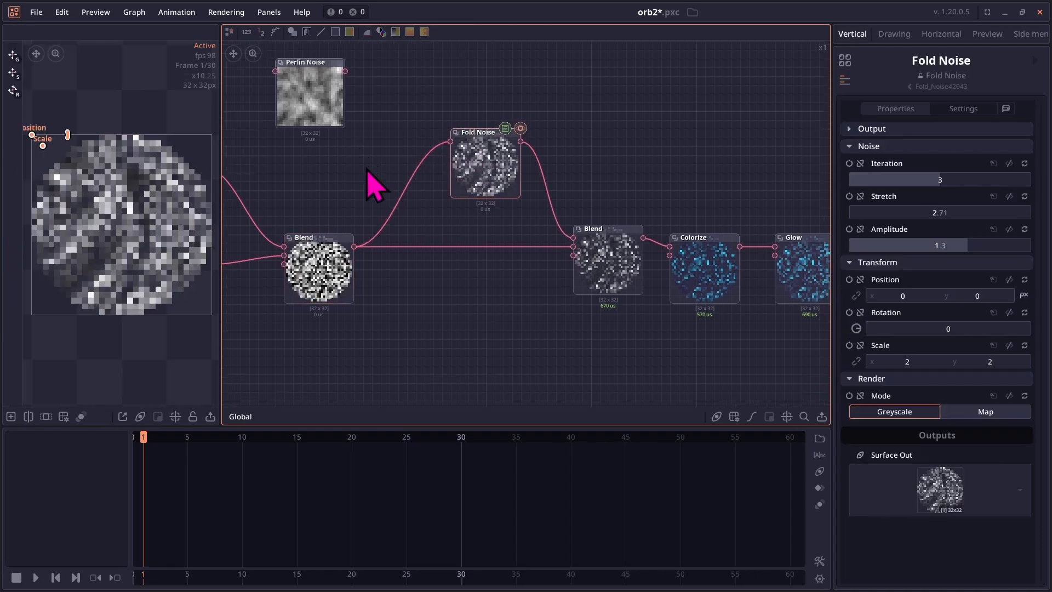
drag(630, 266, 587, 275)
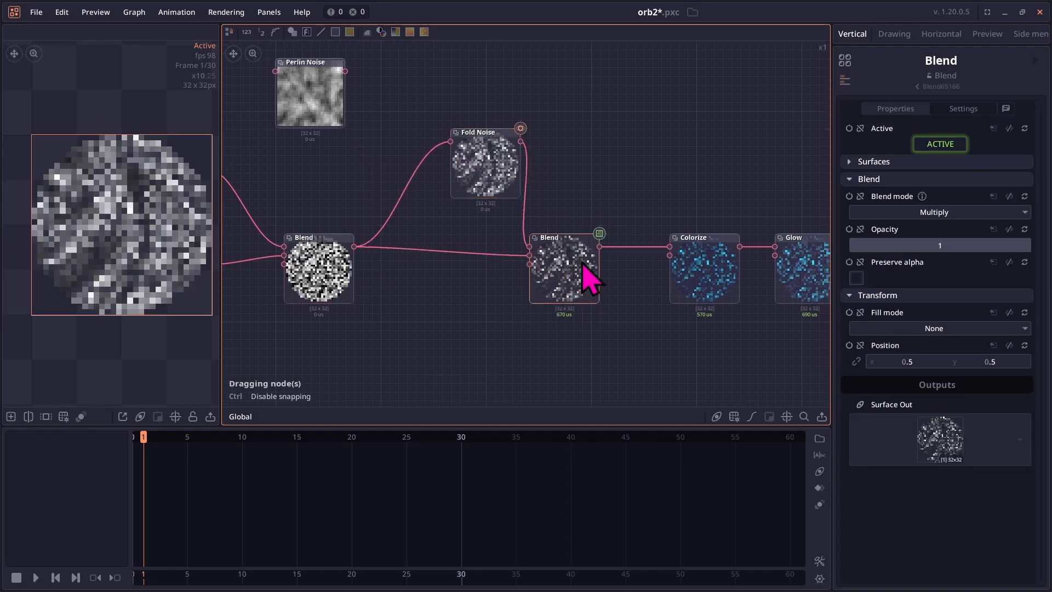
drag(487, 185, 453, 192)
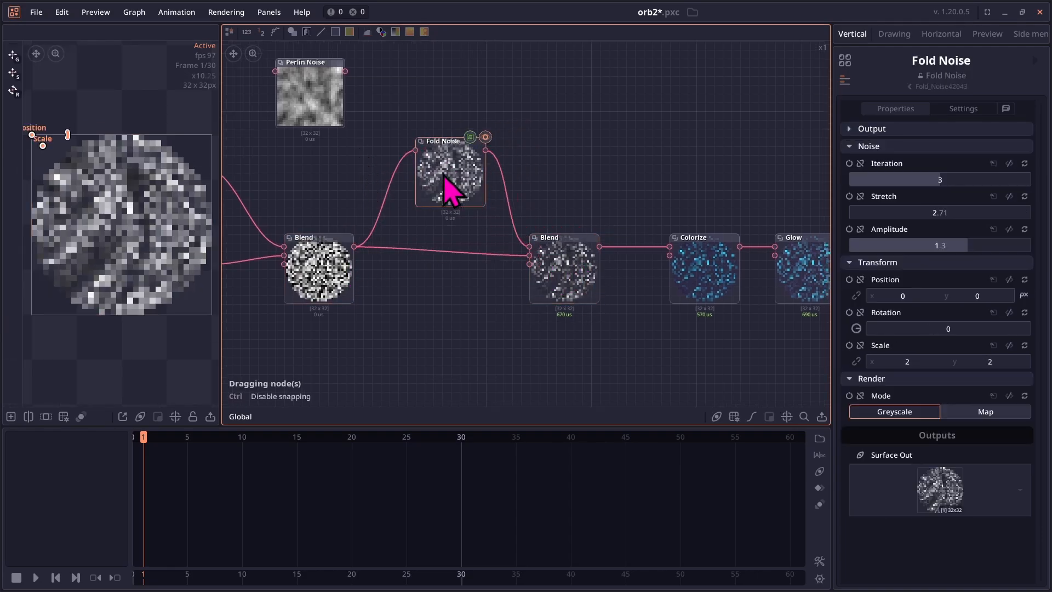
- Preview the outputs of the duplicated Blend and the Glow node, and examine the whole node chain
click(573, 271)
scroll(554, 156, down, 2)
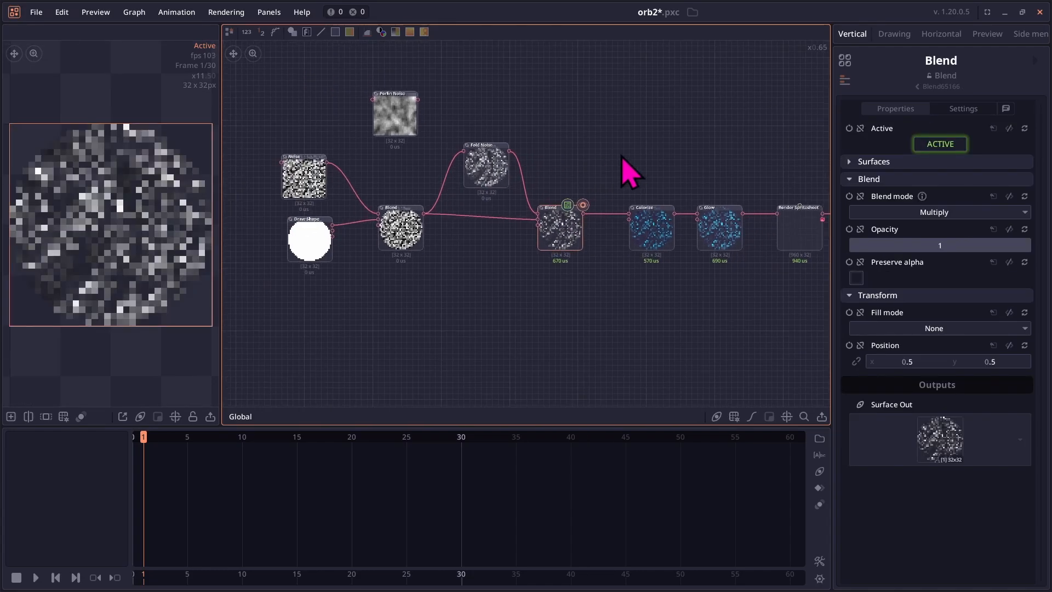
drag(614, 157, 522, 143)
click(628, 212)
scroll(521, 206, down, 2)
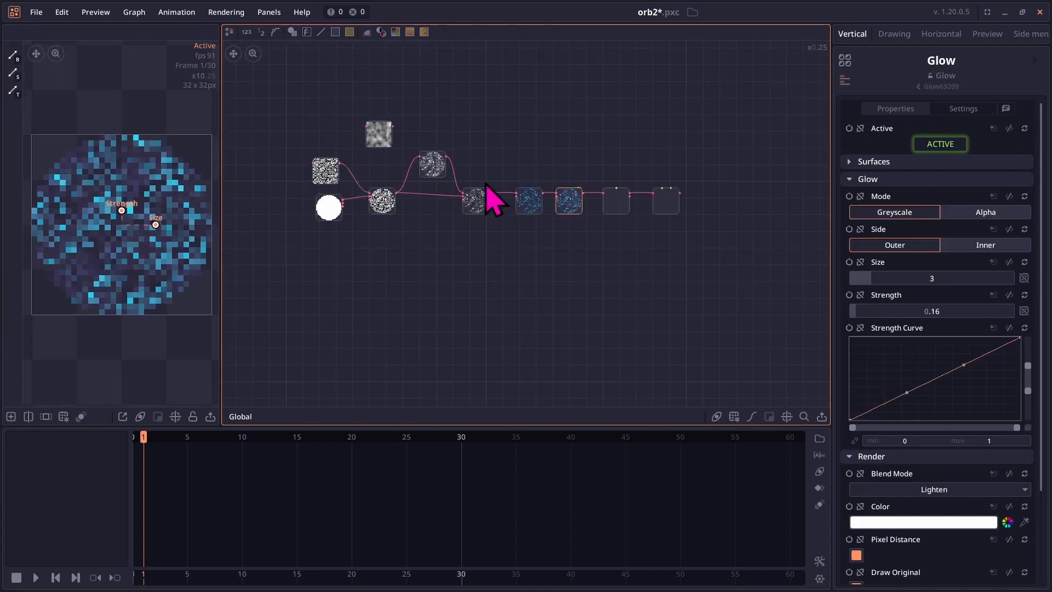
scroll(493, 197, up, 4)
drag(466, 206, 533, 72)
scroll(533, 71, up, 1)
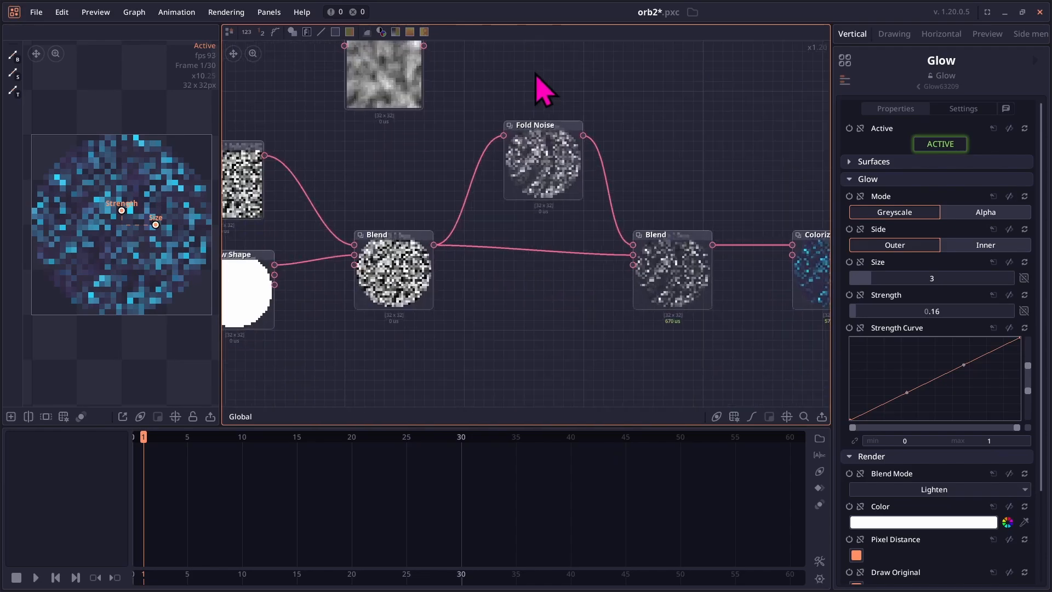
- Nudge the Fold Noise node slightly upward and the duplicated Blend slightly closer to Colorize
scroll(487, 130, down, 2)
drag(439, 138, 520, 130)
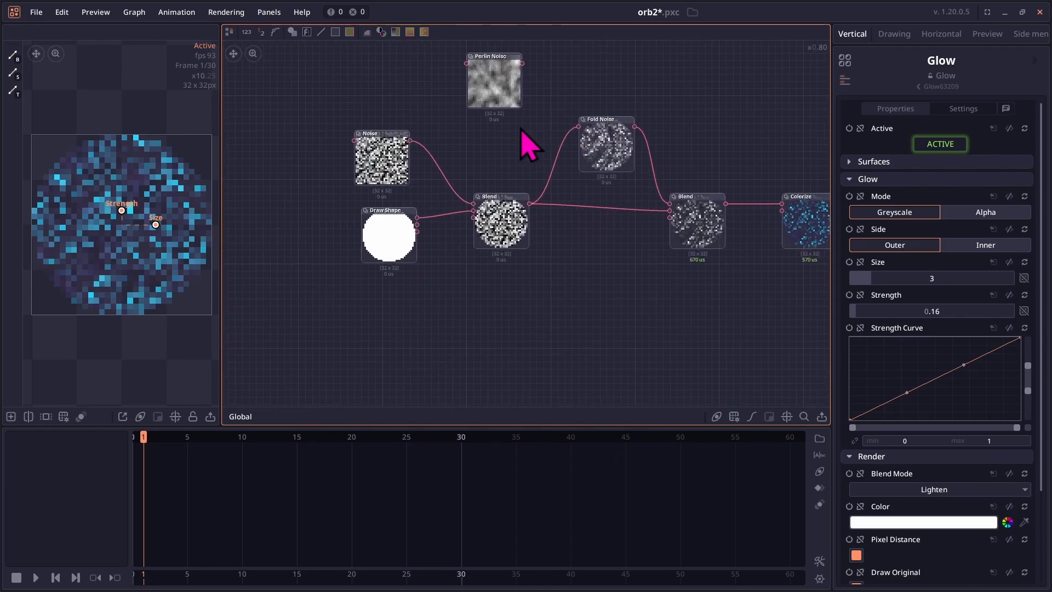
drag(606, 146, 603, 138)
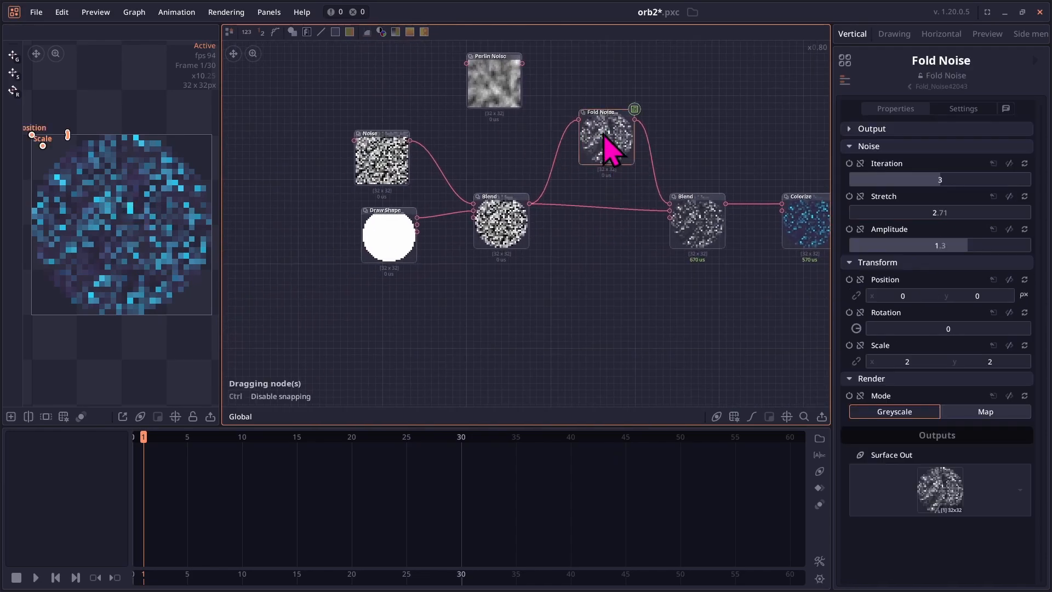
drag(691, 223, 704, 219)
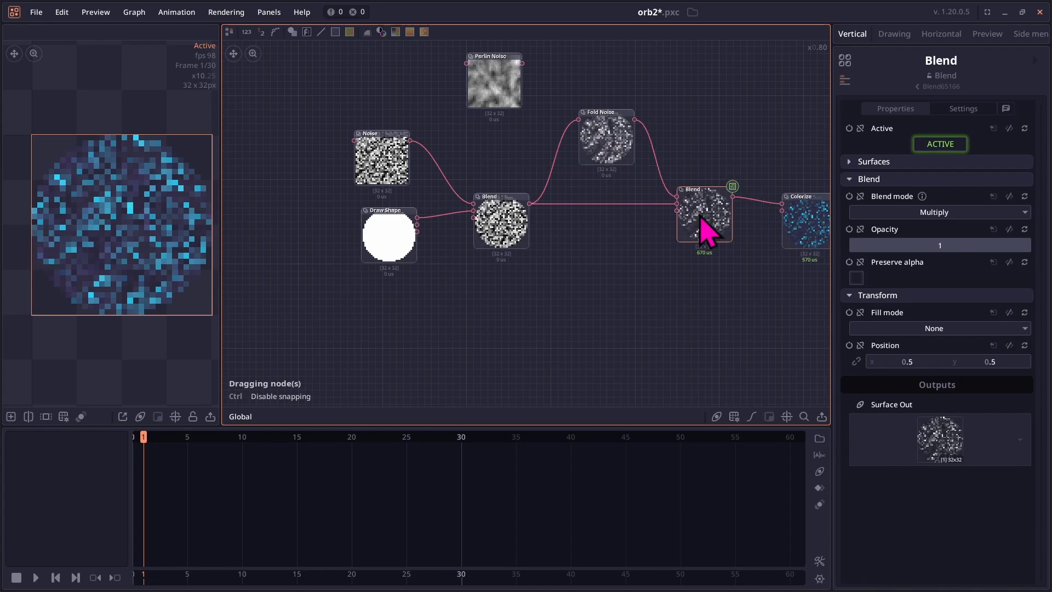
- Disconnect the original Blend's output from the duplicated Blend, then lower Fold Noise and bring the duplicated Blend in line with Colorize
scroll(573, 197, up, 5)
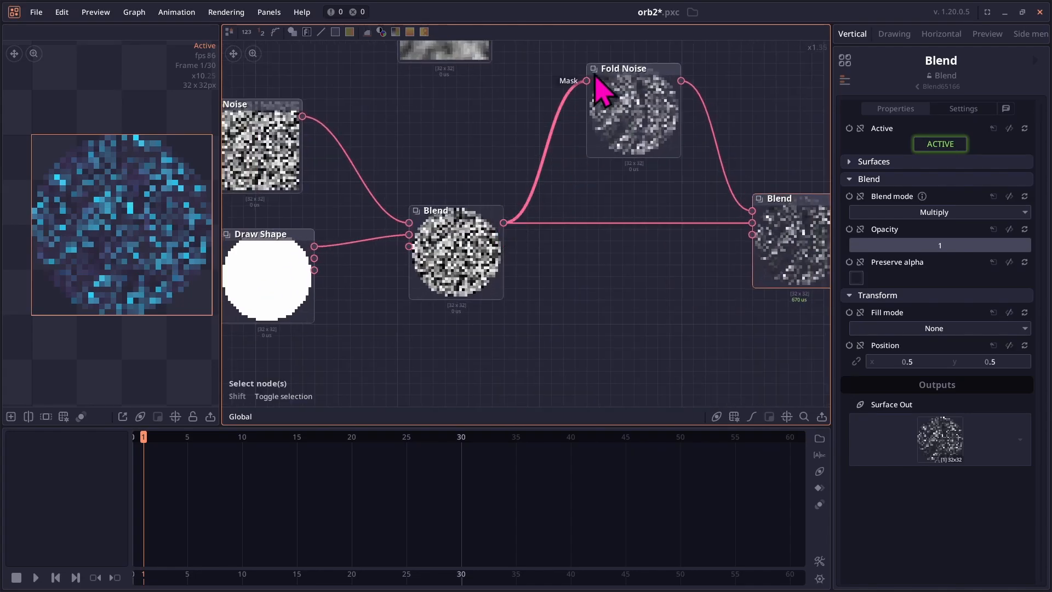
drag(752, 223, 692, 218)
click(643, 209)
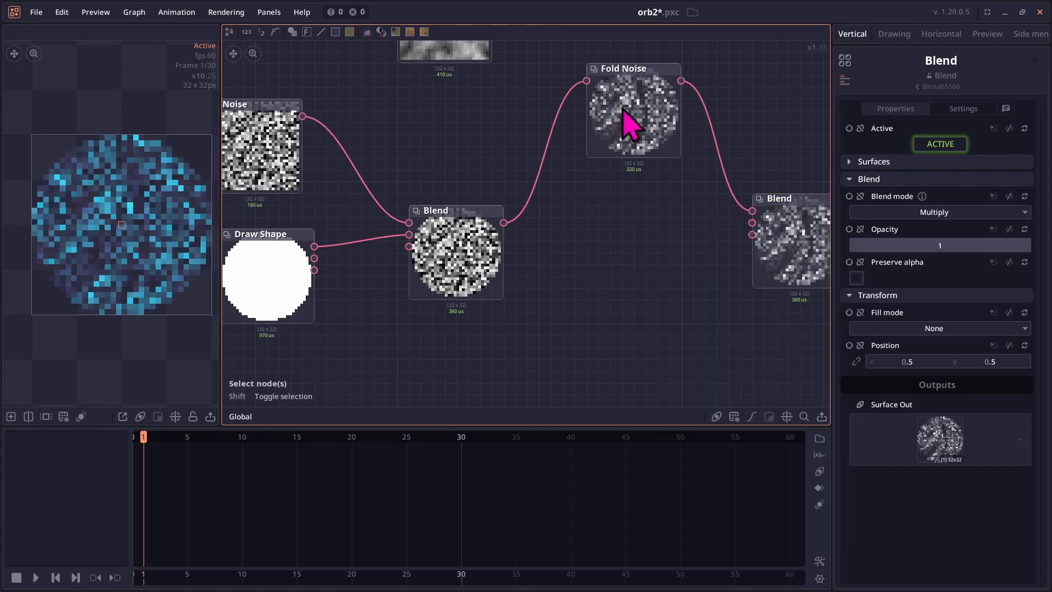
drag(633, 123, 610, 186)
scroll(594, 230, down, 3)
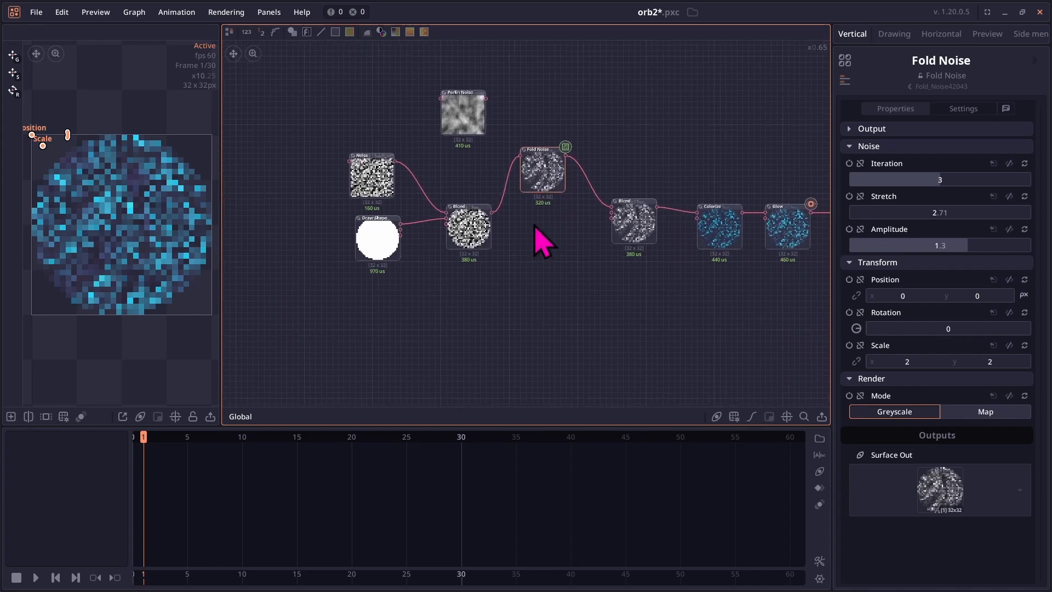
scroll(540, 234, up, 2)
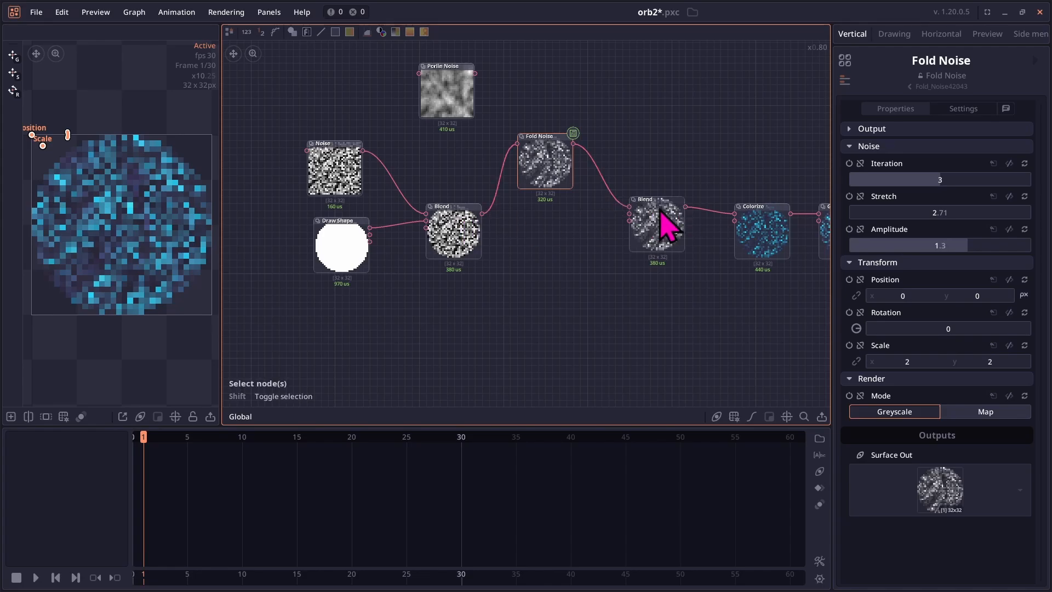
drag(665, 223, 651, 229)
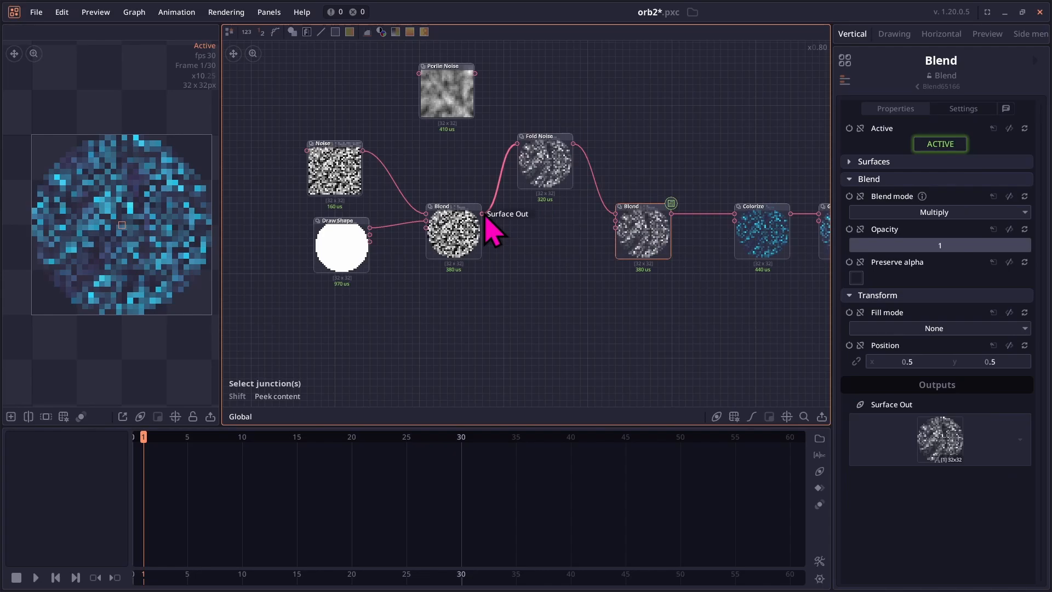
- Remove Fold Noise's mask connection and connect the original Blend's output to the duplicated Blend's second input
drag(516, 143, 491, 143)
click(490, 143)
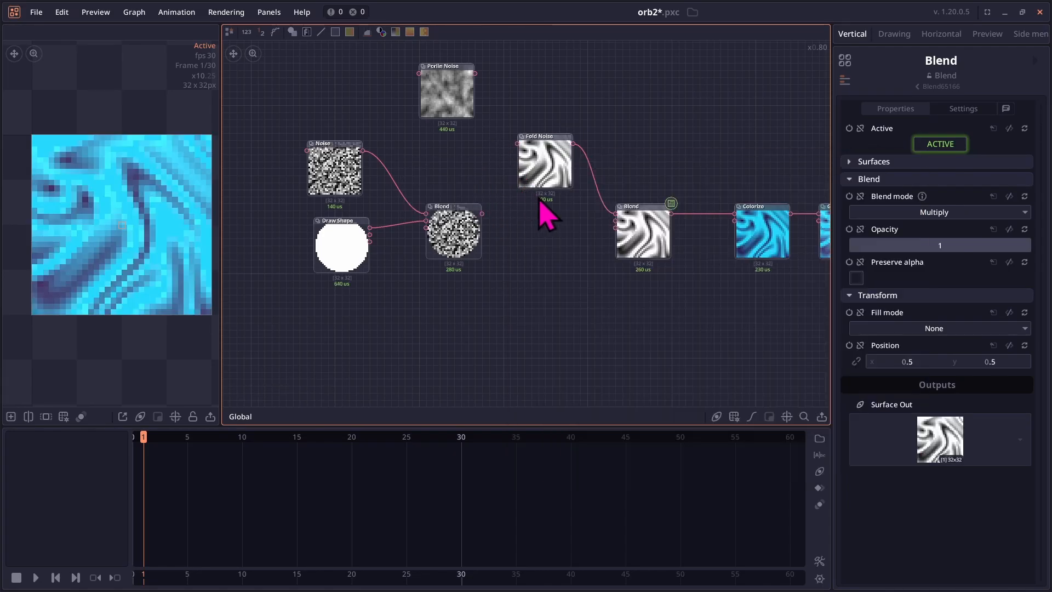
drag(547, 159, 549, 146)
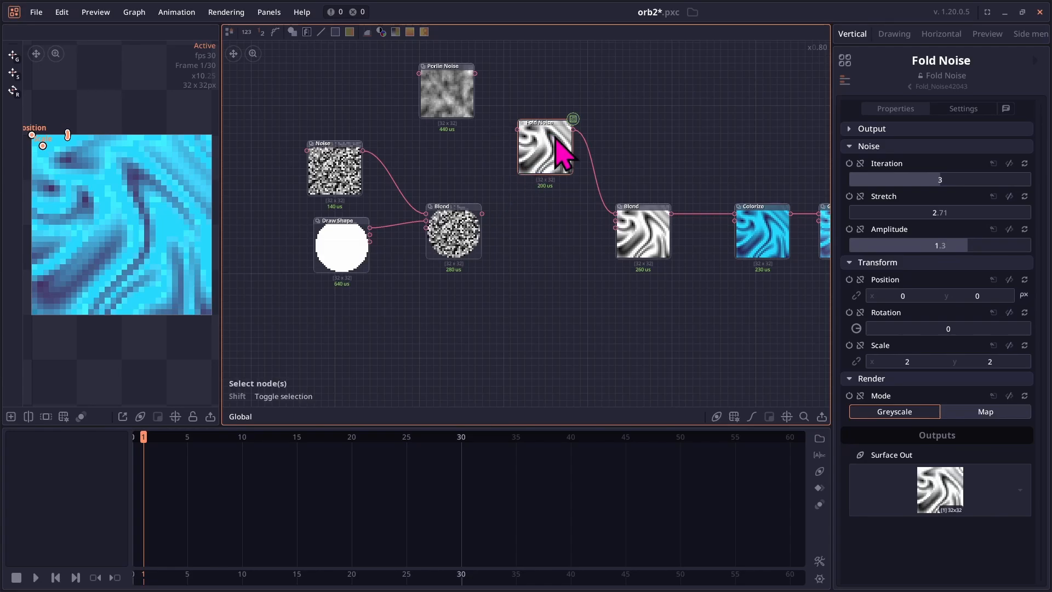
drag(562, 225, 513, 223)
scroll(514, 224, up, 3)
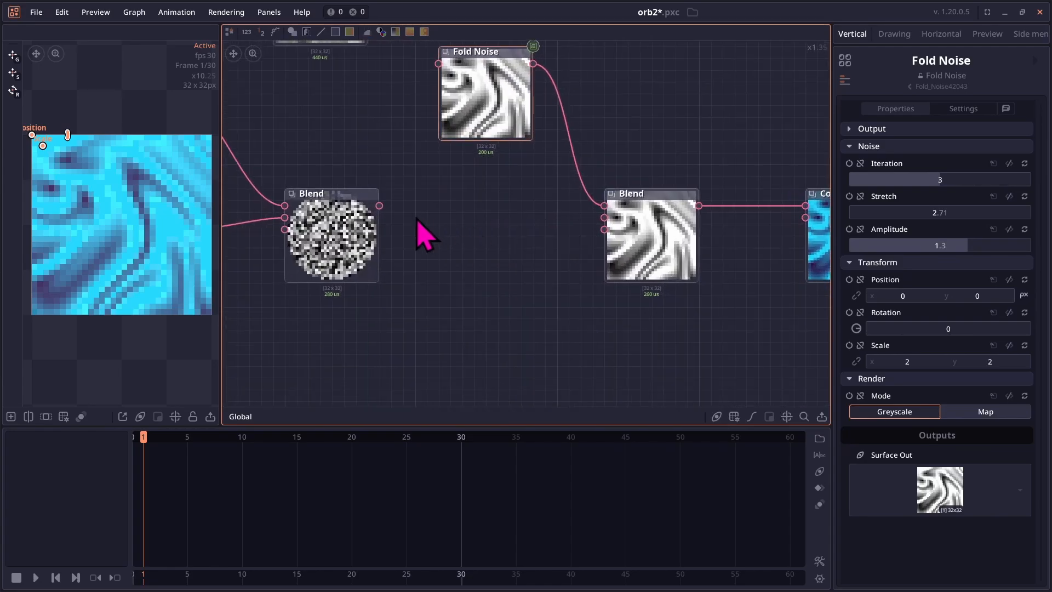
drag(388, 213, 610, 221)
scroll(629, 233, down, 3)
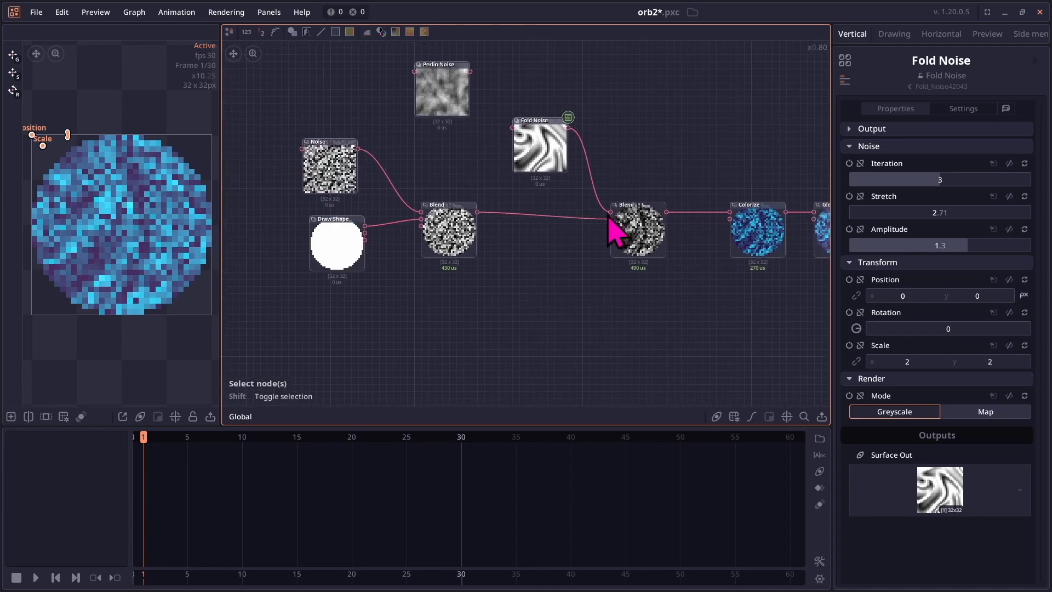
- Move Fold Noise level with the Noise node and preview the duplicated Blend's output
drag(556, 159, 541, 173)
click(642, 225)
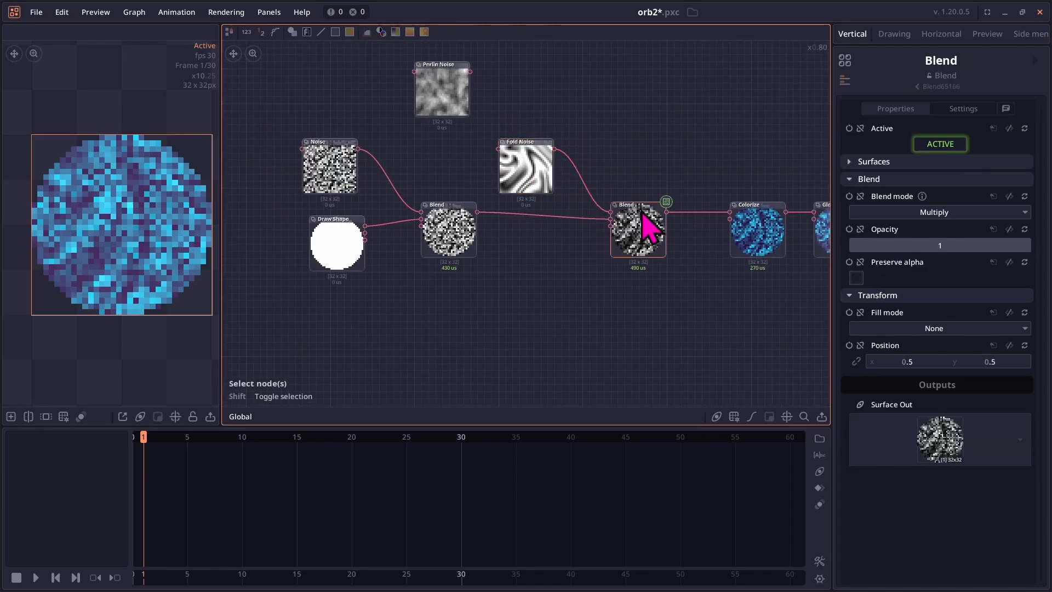
scroll(625, 222, down, 4)
scroll(625, 222, up, 3)
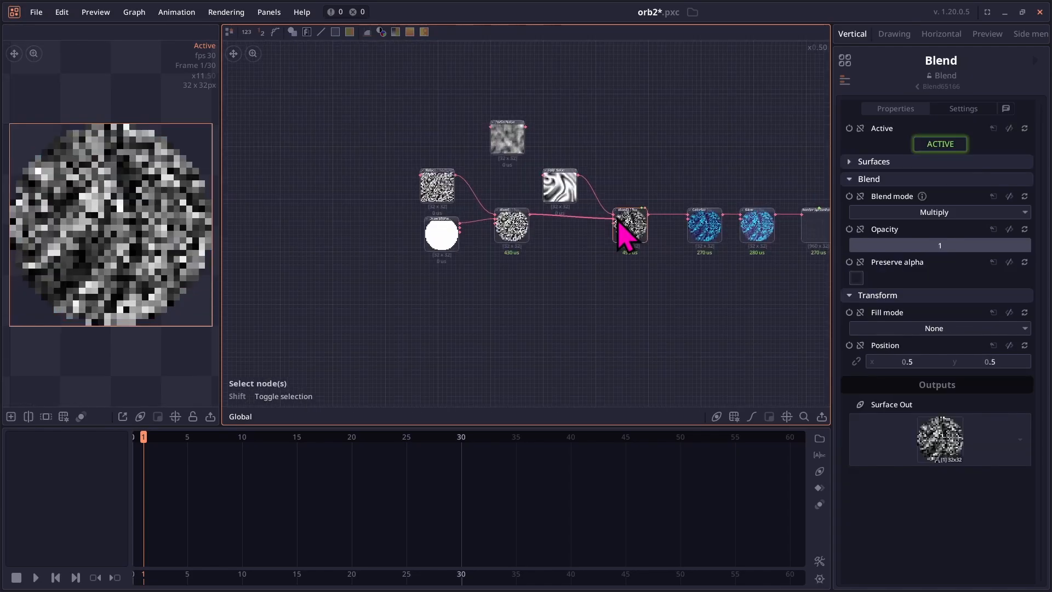
scroll(579, 163, up, 3)
scroll(578, 162, down, 1)
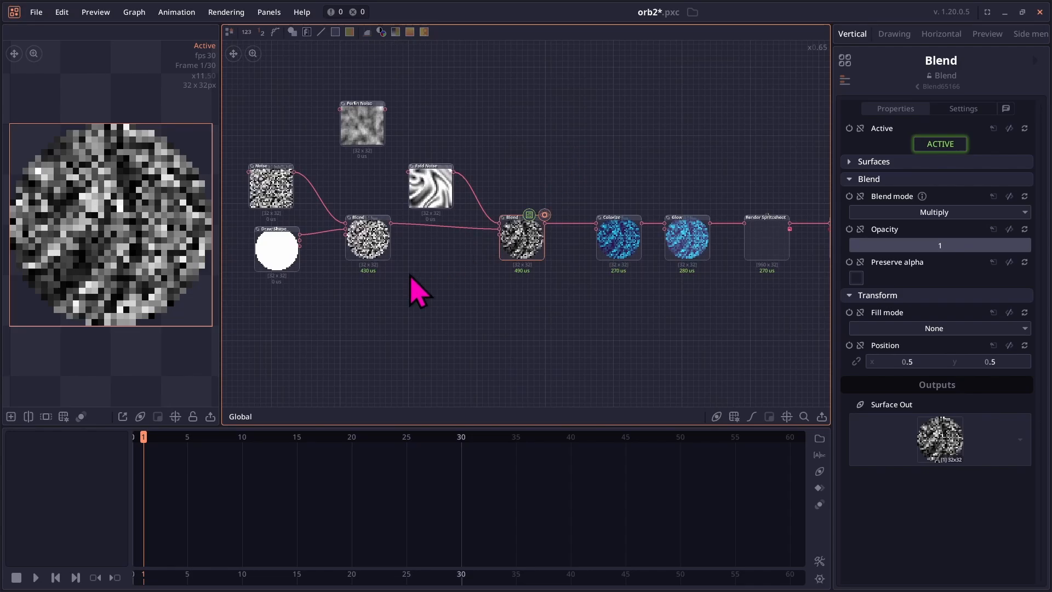
- Lower the original Blend into line with Draw Shape's first output and raise Fold Noise slightly
drag(410, 275, 654, 276)
scroll(465, 236, up, 3)
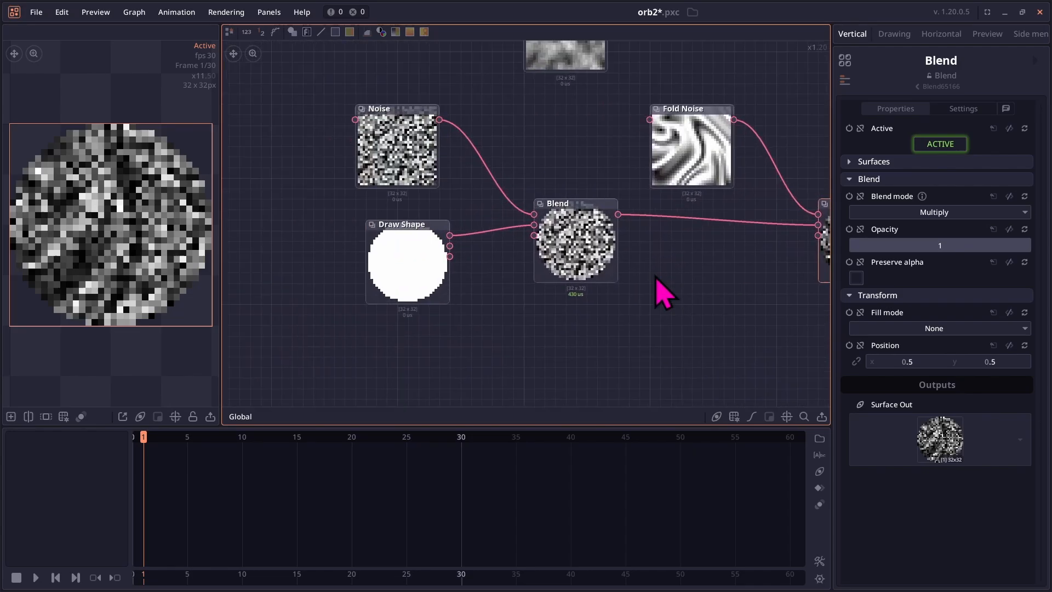
click(403, 175)
click(404, 253)
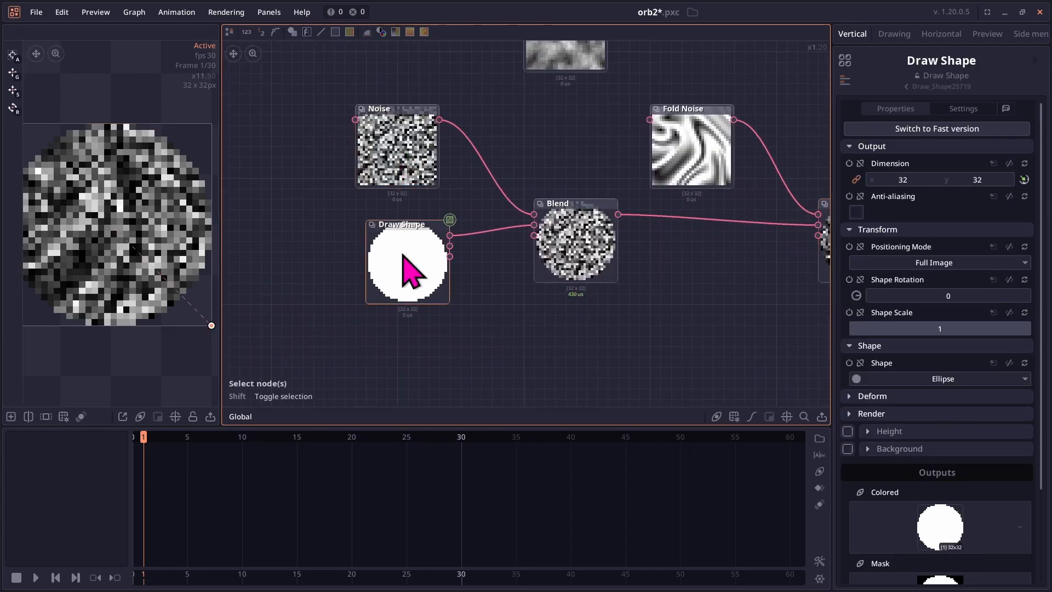
drag(564, 235, 581, 250)
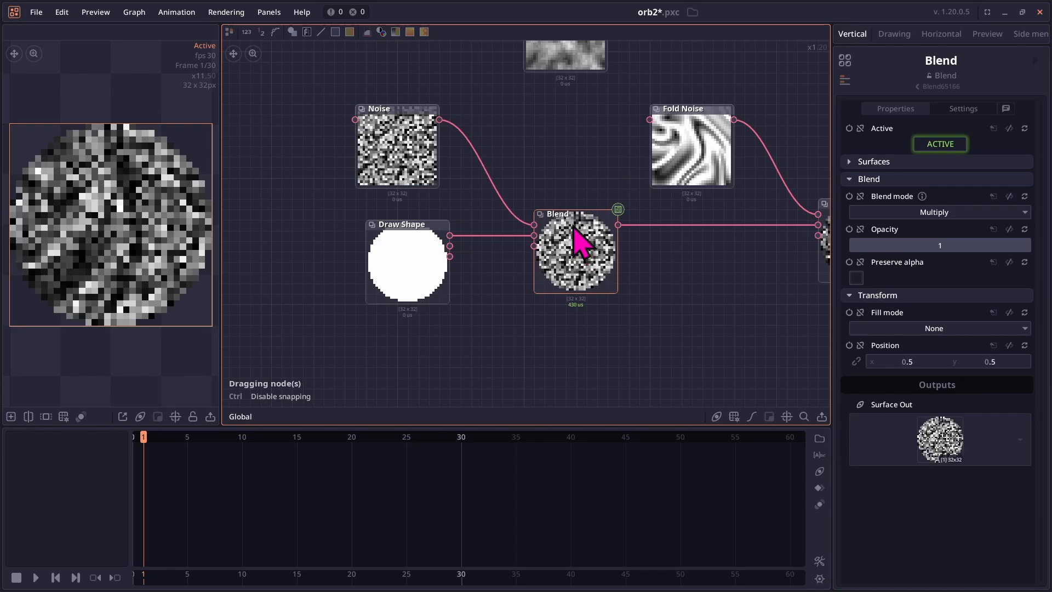
drag(578, 159, 600, 133)
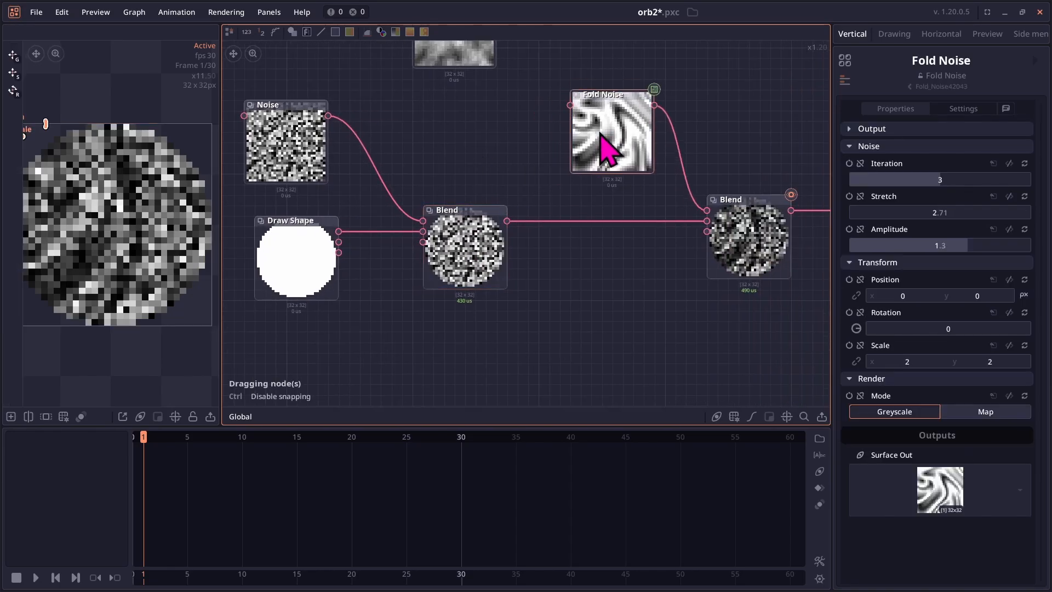
- Preview the outputs of Fold Noise, the original Blend and the duplicated Blend one after another
click(602, 136)
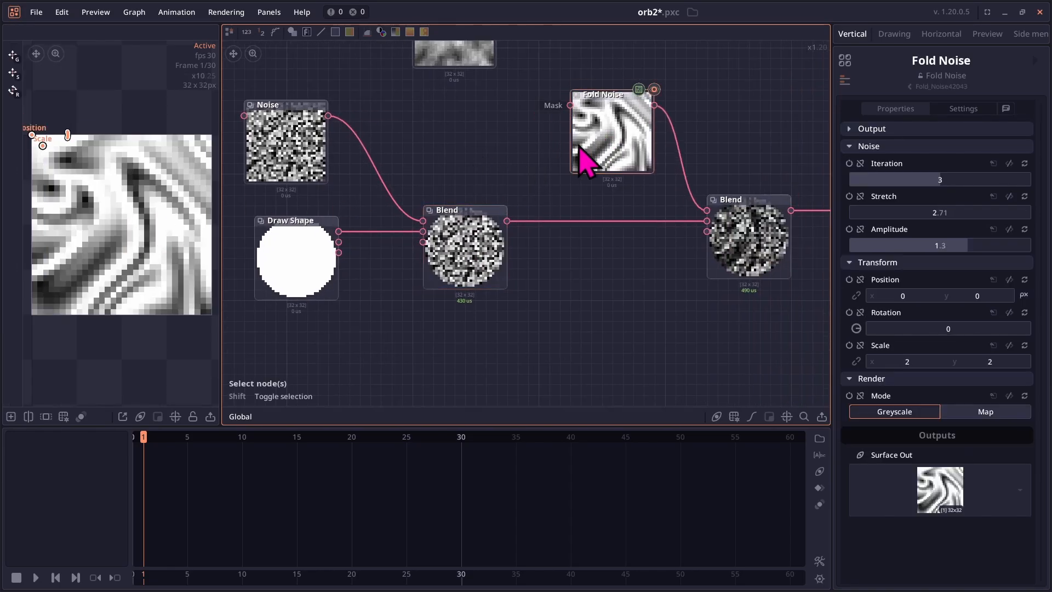
drag(674, 208, 506, 198)
click(570, 213)
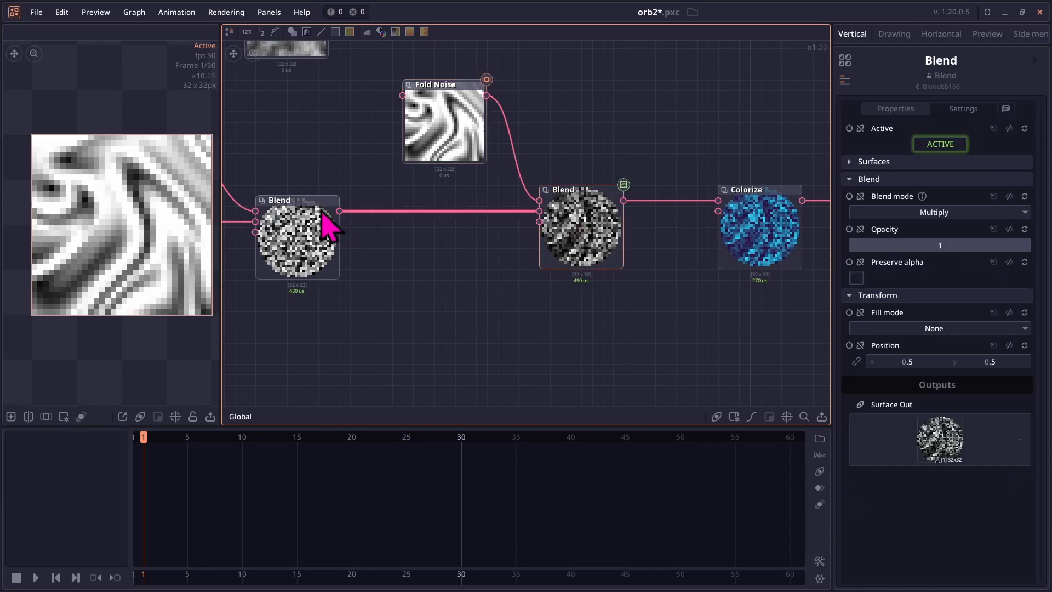
click(314, 236)
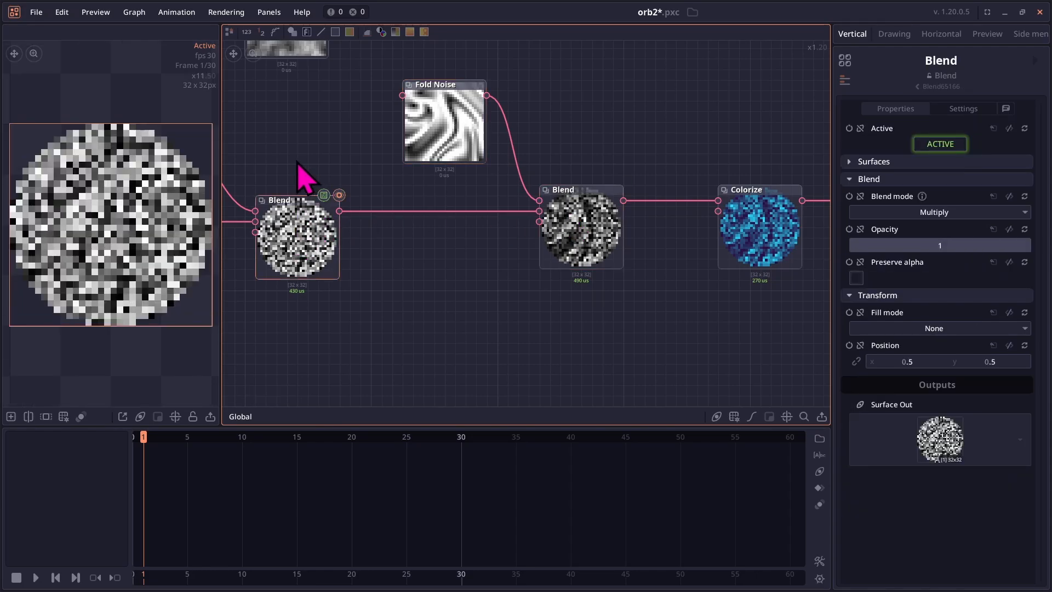
drag(305, 176, 352, 161)
click(610, 213)
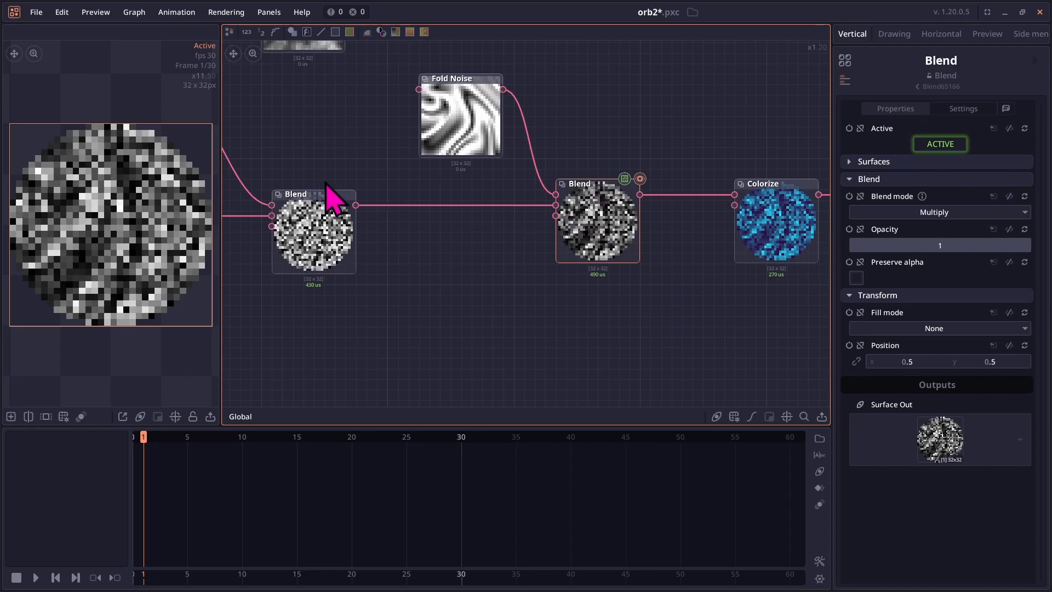
- Preview the Colorize, Glow and Render Spritesheet outputs in turn, and inspect the Export node's settings
drag(610, 141, 469, 130)
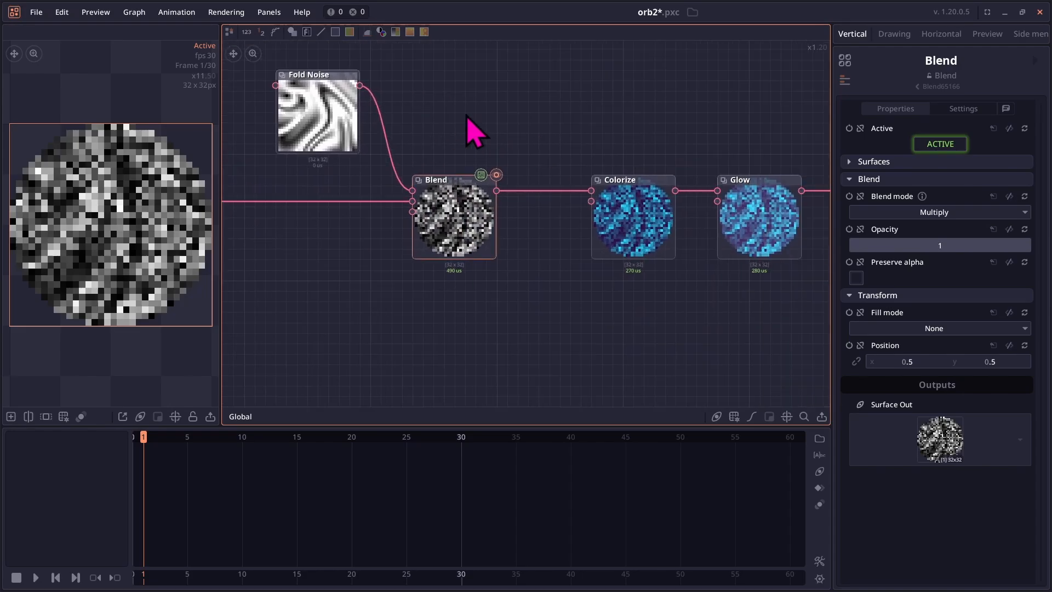
click(630, 221)
drag(613, 119, 463, 107)
click(616, 199)
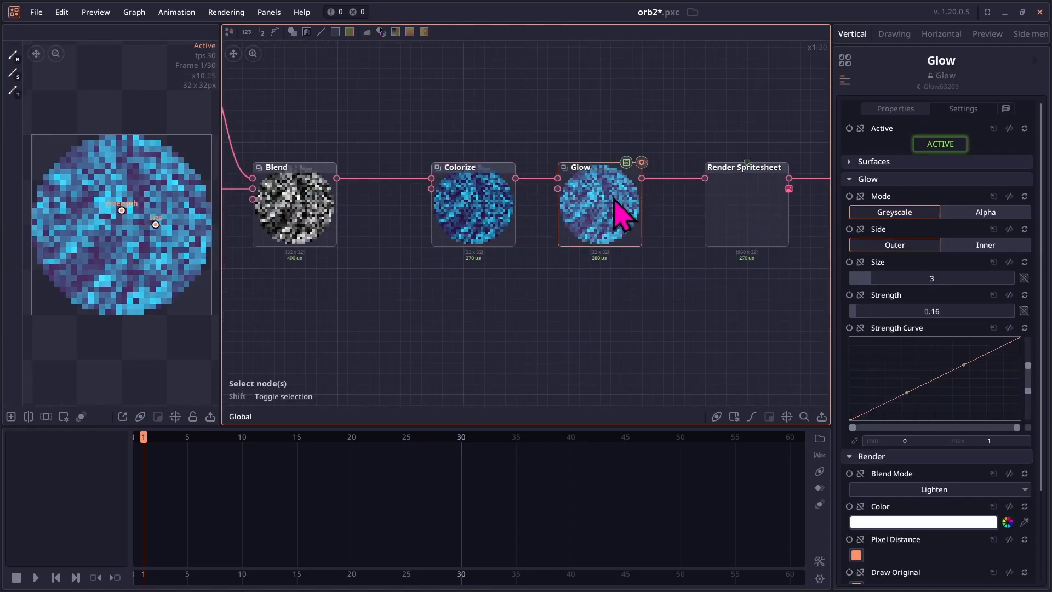
drag(629, 118, 505, 107)
click(592, 197)
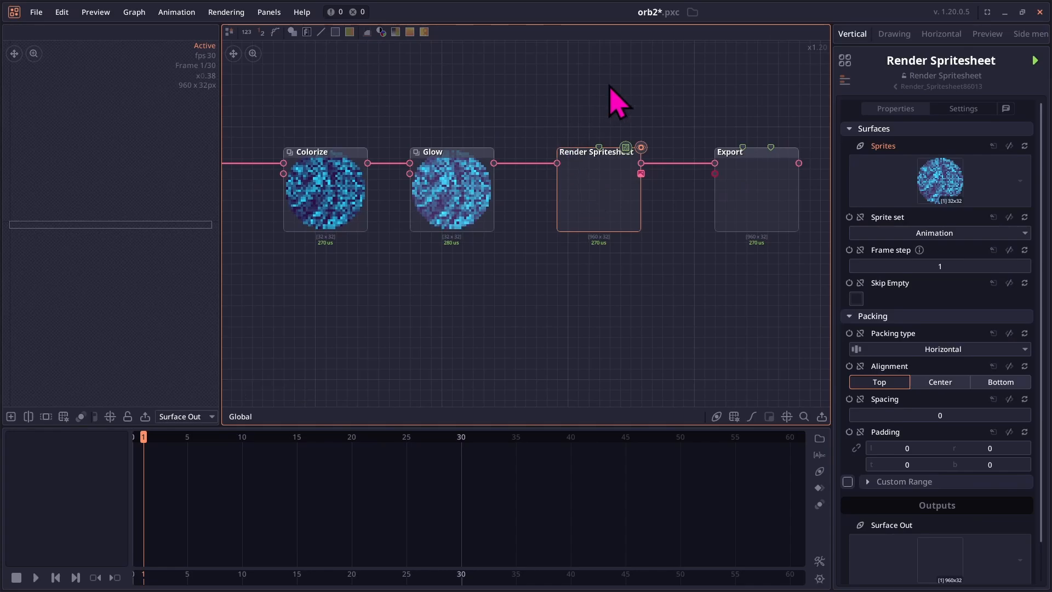
drag(610, 98, 487, 91)
click(623, 183)
- Execute the Render Spritesheet node to render the orb animation as a horizontal spritesheet
scroll(493, 123, down, 4)
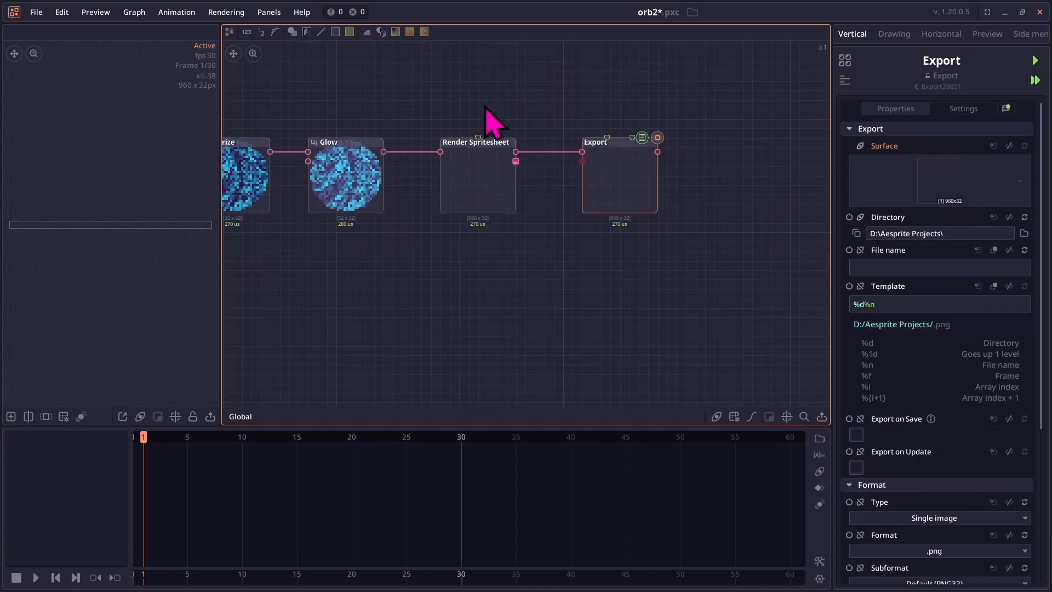
drag(481, 174, 488, 161)
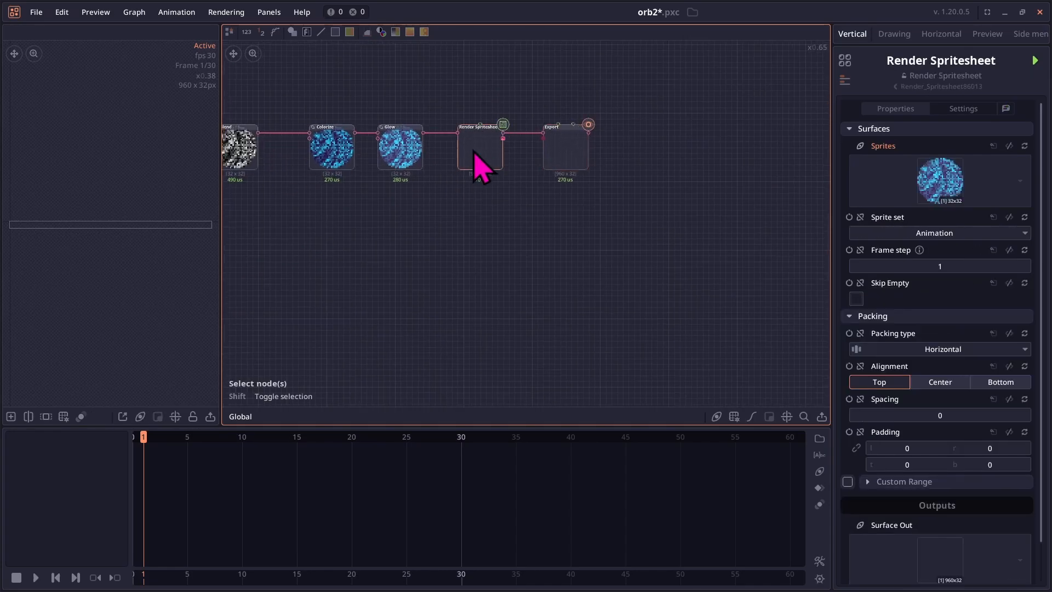
click(1034, 61)
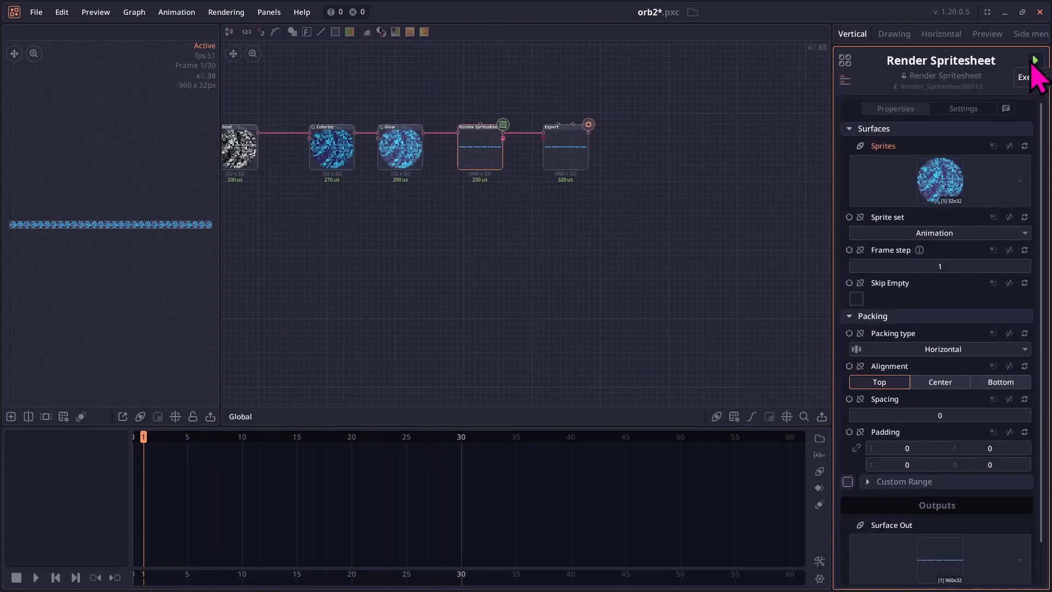
- Set the Export node's directory to the Desktop folder and export the spritesheet as a single .png image
scroll(559, 157, up, 3)
click(571, 167)
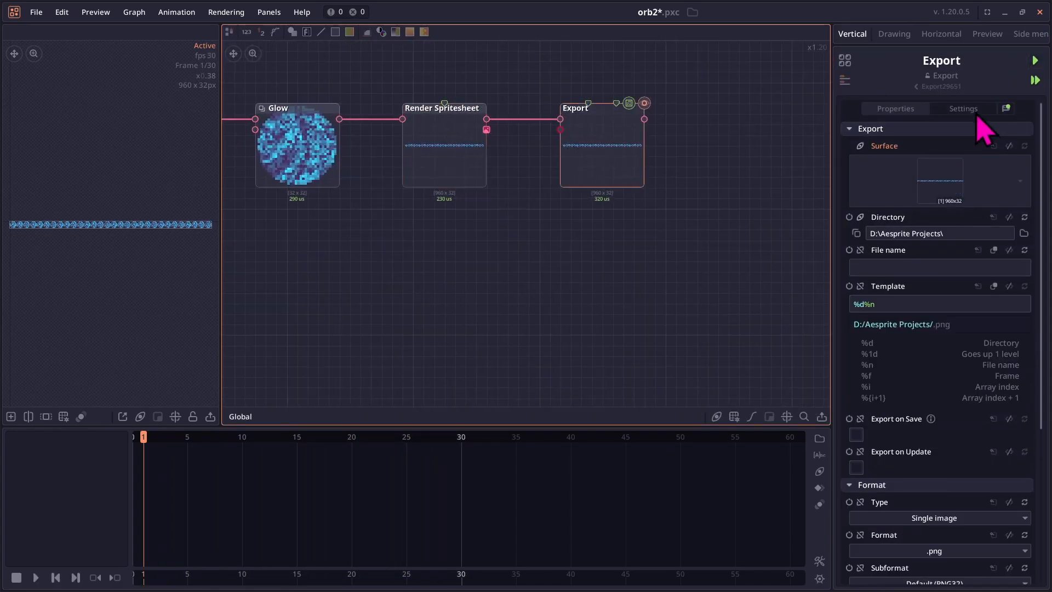
click(1023, 233)
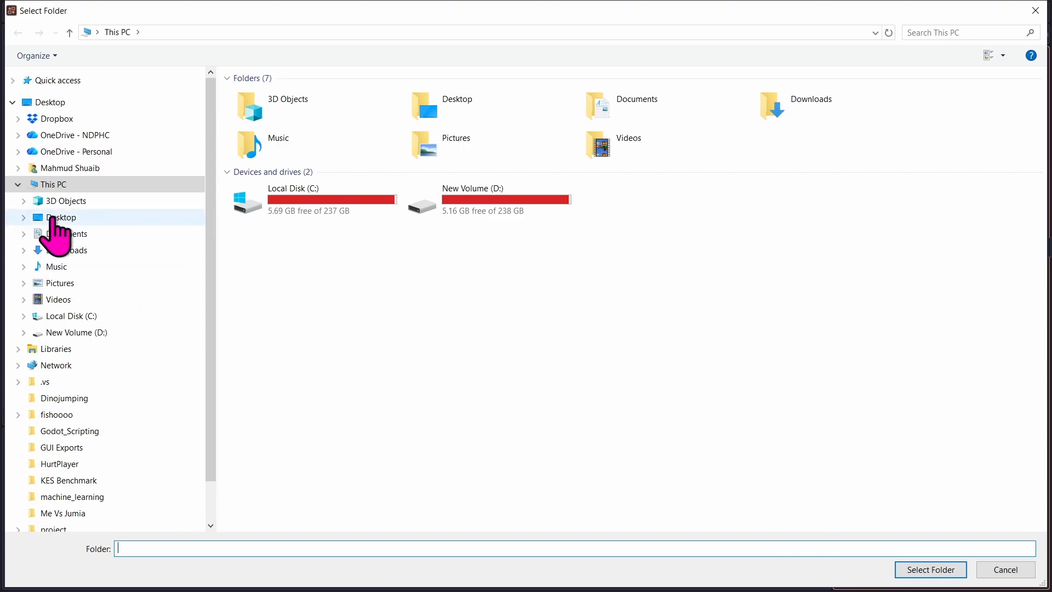
click(54, 217)
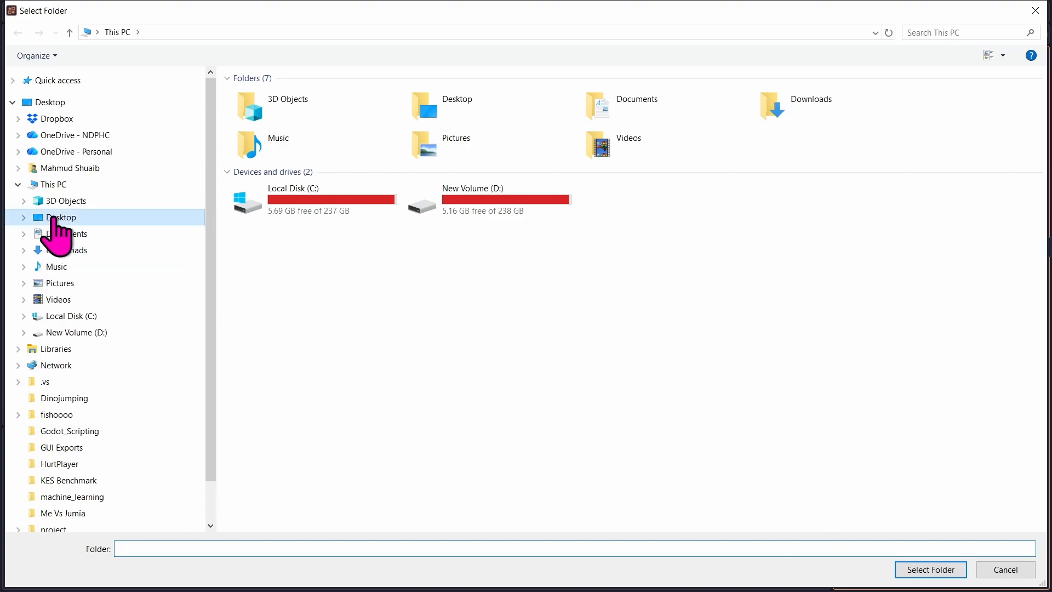
click(950, 569)
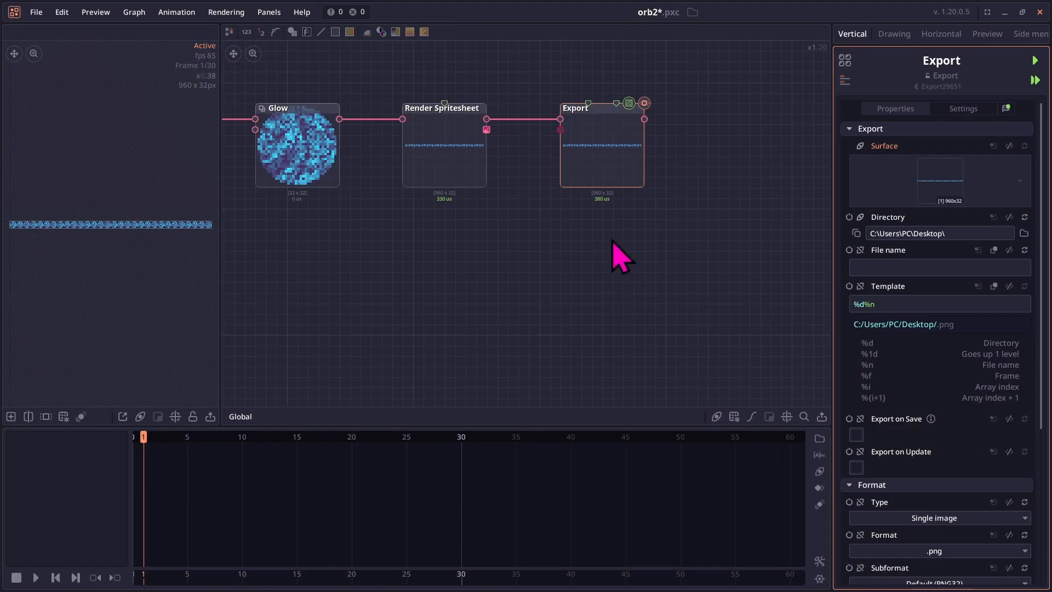
click(599, 176)
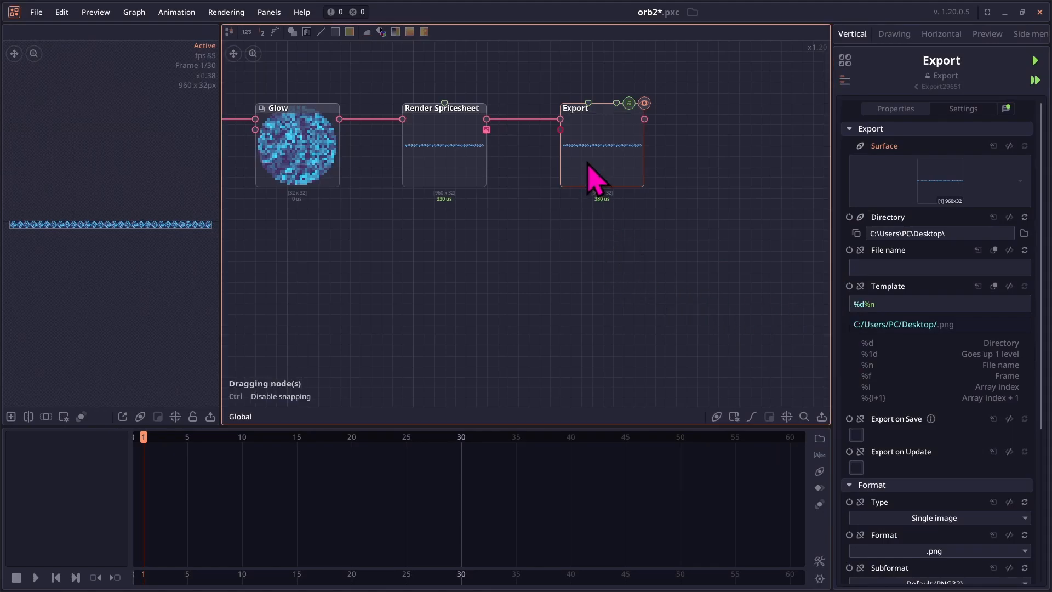
click(1032, 61)
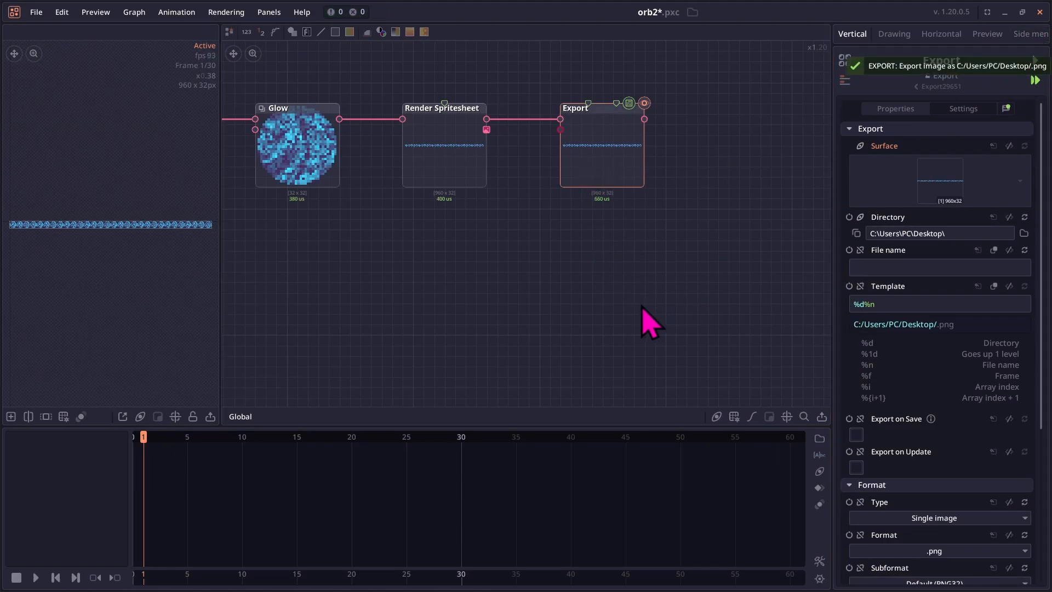
- Examine the complete node chain from Noise and Draw Shape through to Export
scroll(507, 289, down, 7)
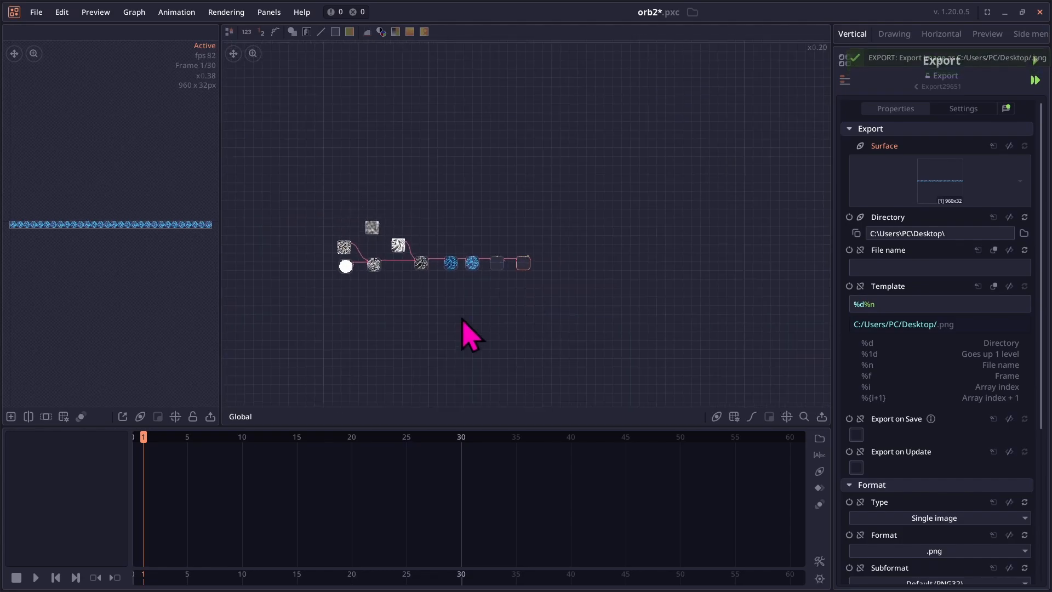
drag(453, 321, 534, 326)
scroll(530, 305, up, 5)
scroll(510, 307, down, 4)
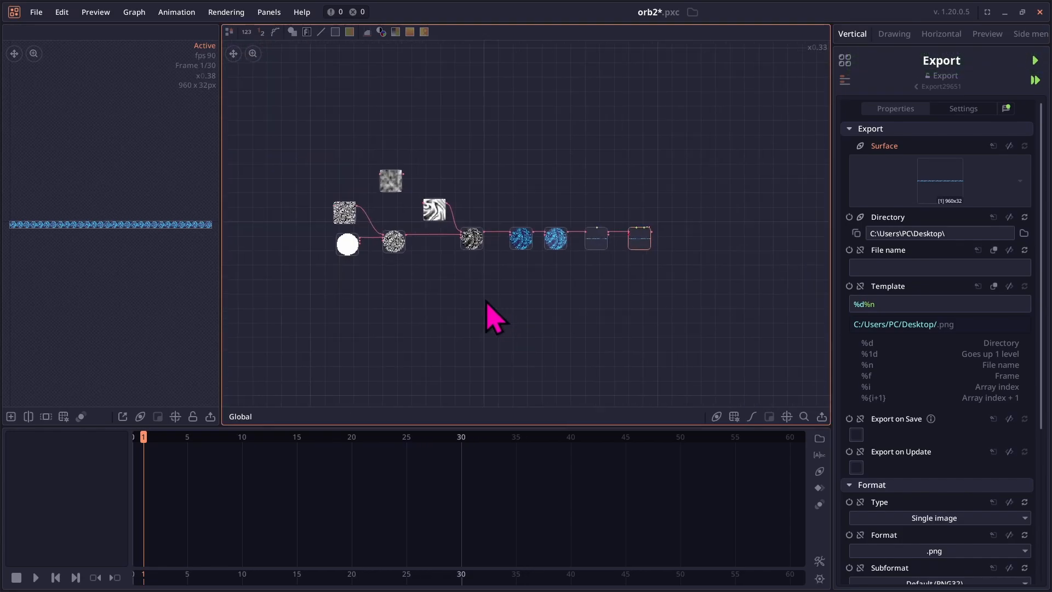
scroll(477, 315, up, 3)
scroll(500, 348, up, 3)
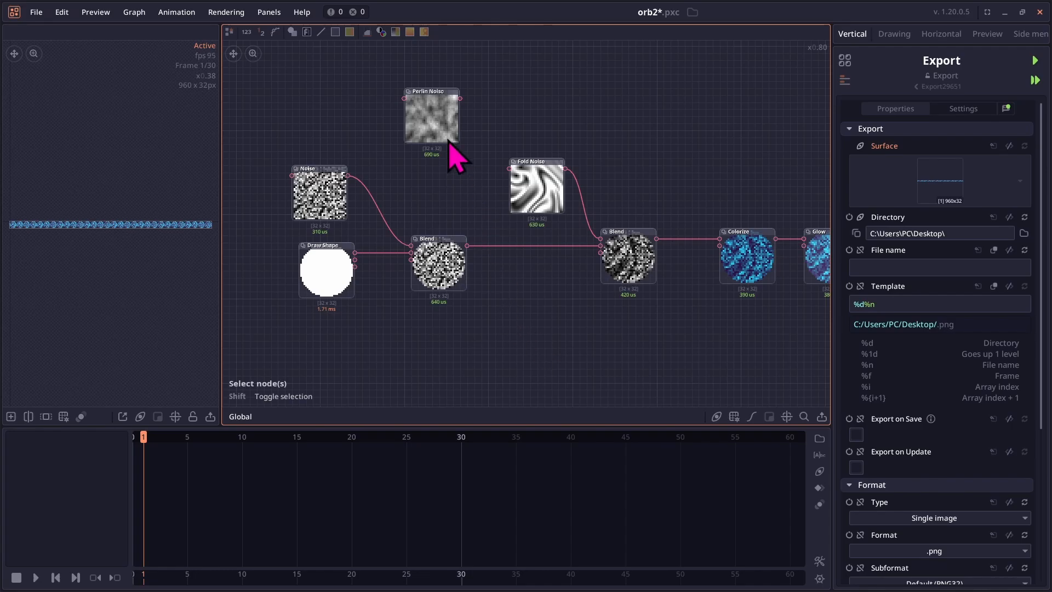
- Examine the Perlin Noise and Noise nodes and their connections up close
scroll(439, 200, up, 5)
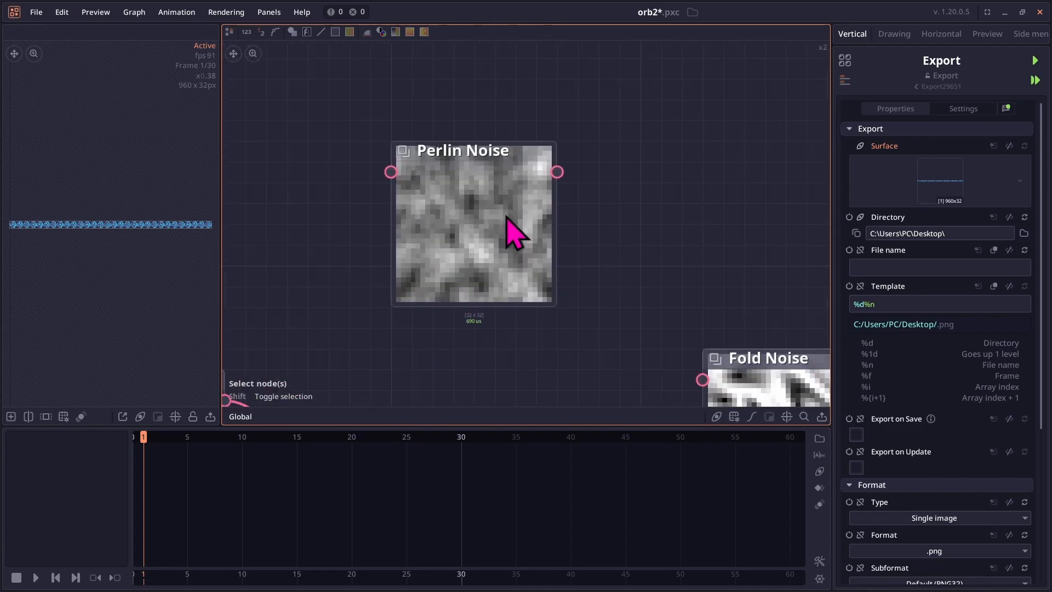
scroll(392, 270, down, 4)
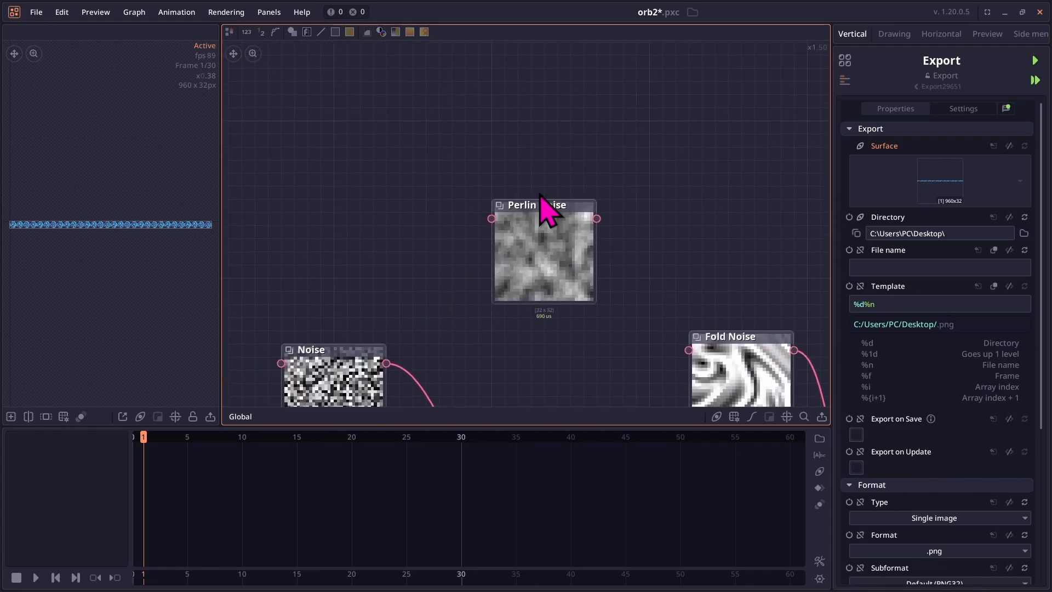
scroll(541, 207, up, 3)
scroll(465, 247, down, 2)
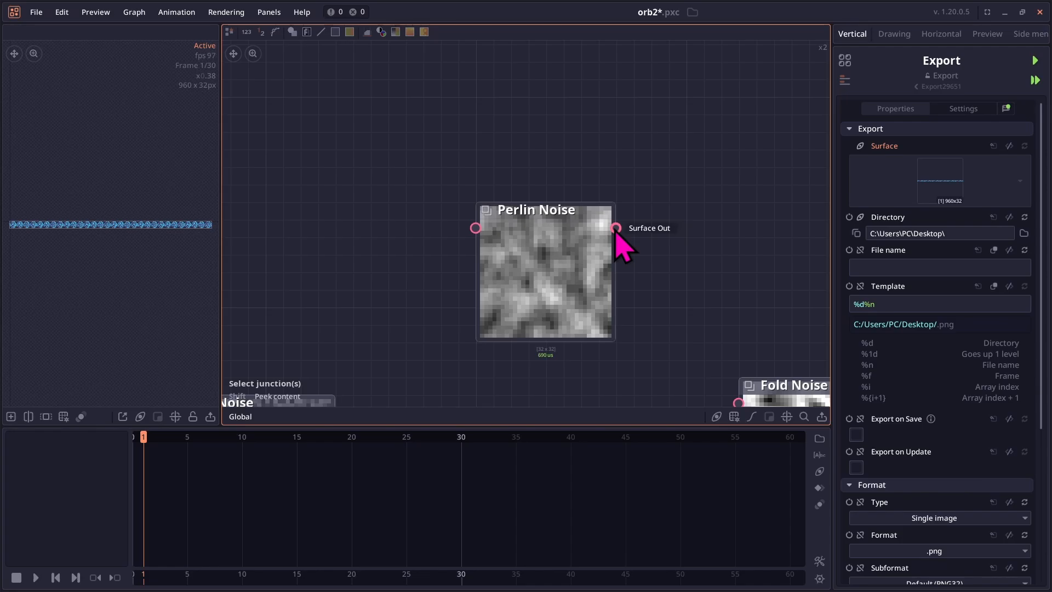
scroll(470, 236, down, 3)
scroll(505, 223, up, 3)
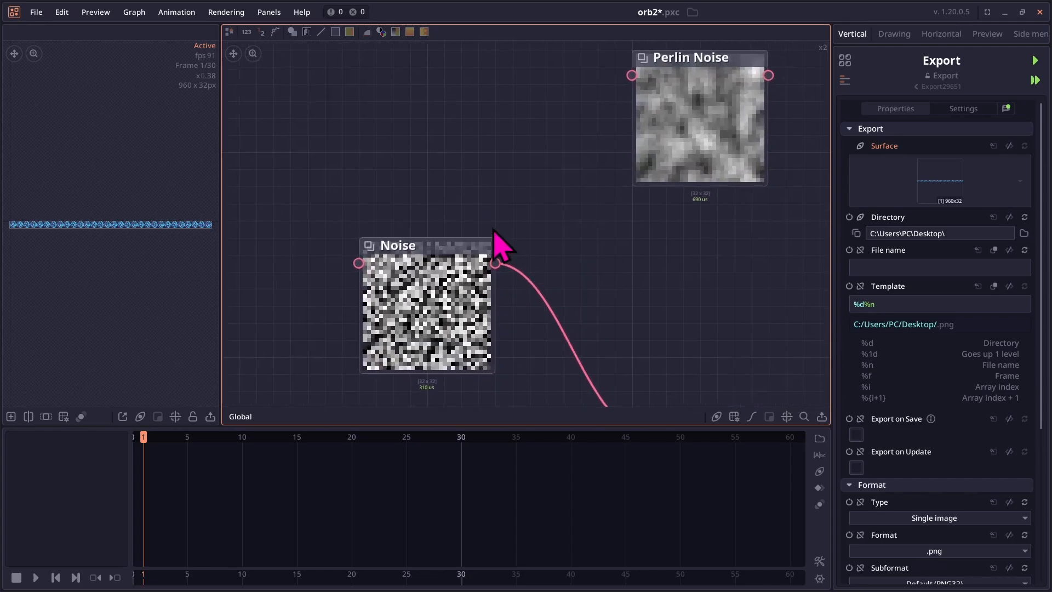
scroll(495, 231, down, 2)
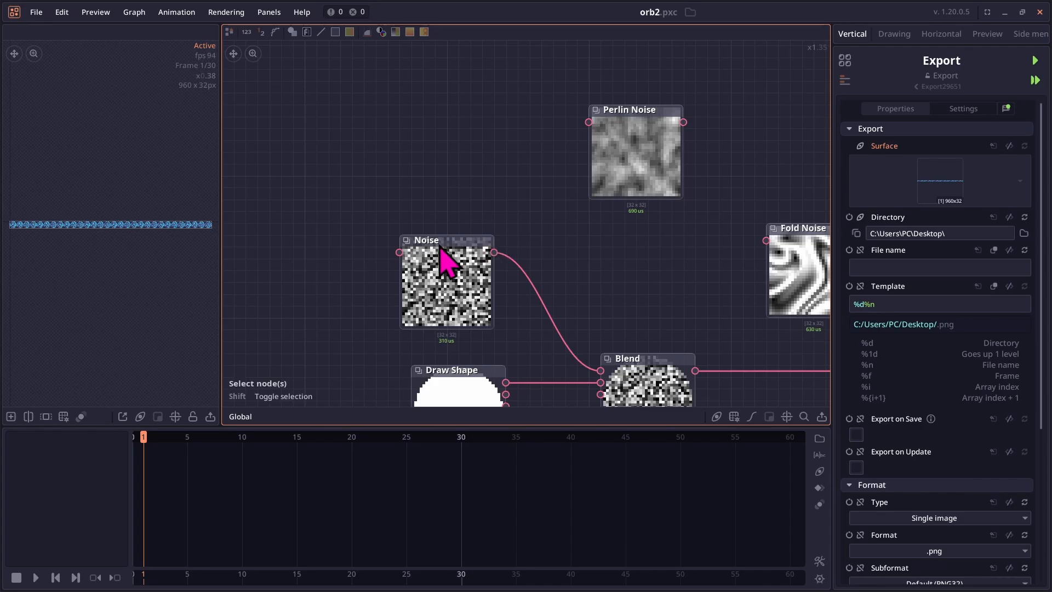
- Add a Draw Random Shape node feeding the Noise node's Mask input and place it beside the Noise node
drag(353, 287, 413, 237)
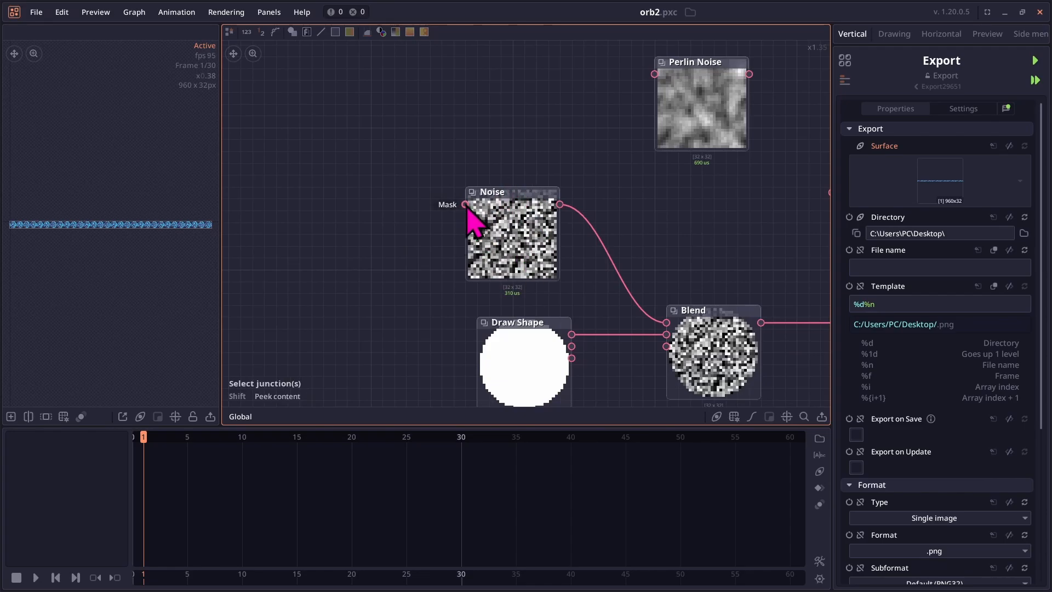
drag(466, 205, 394, 223)
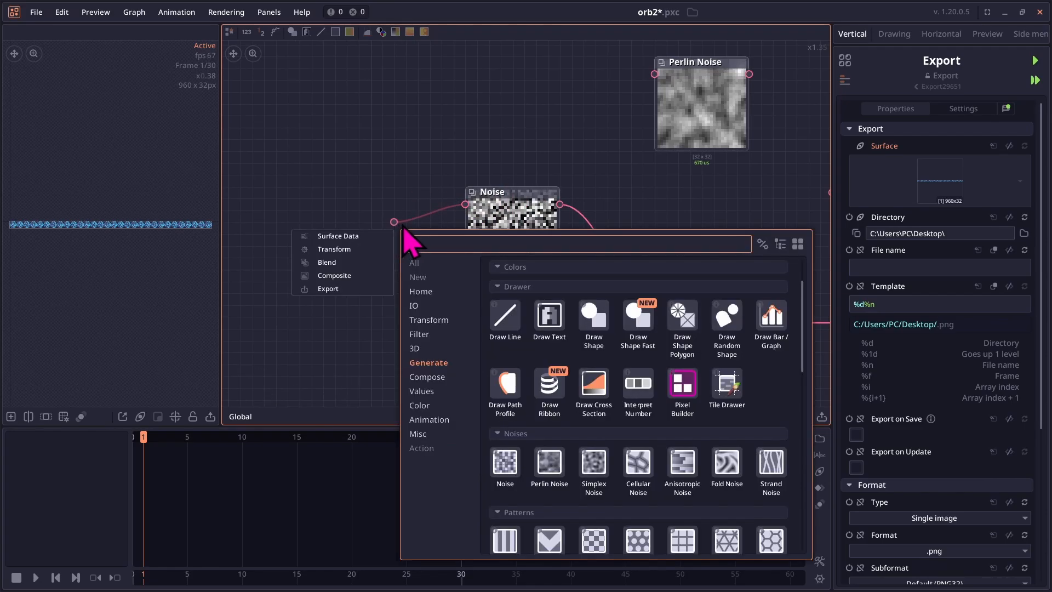
text(random)
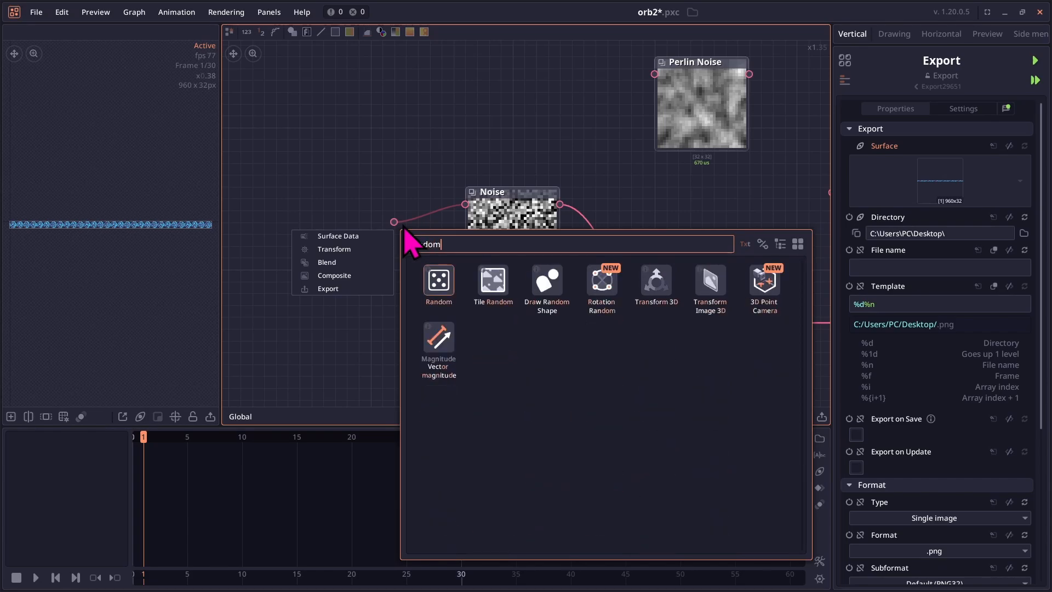
click(547, 280)
mouse_move(554, 287)
mouse_down()
mouse_move(357, 235)
mouse_move(352, 218)
mouse_up()
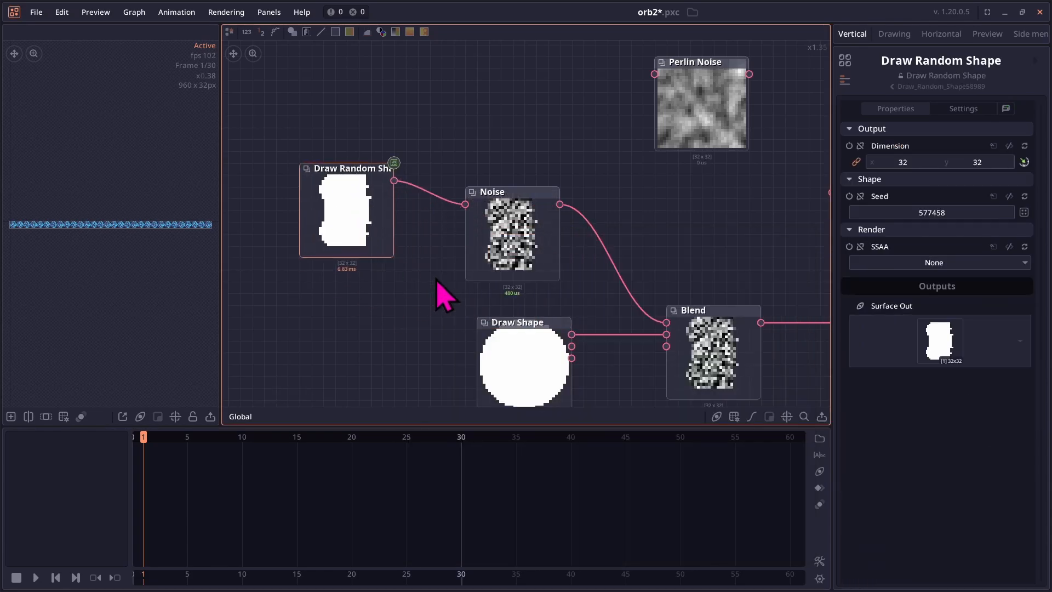
- Preview the output of the Blend node fed by Fold Noise and that of the Glow node
scroll(438, 269, down, 2)
drag(629, 241, 505, 217)
click(689, 315)
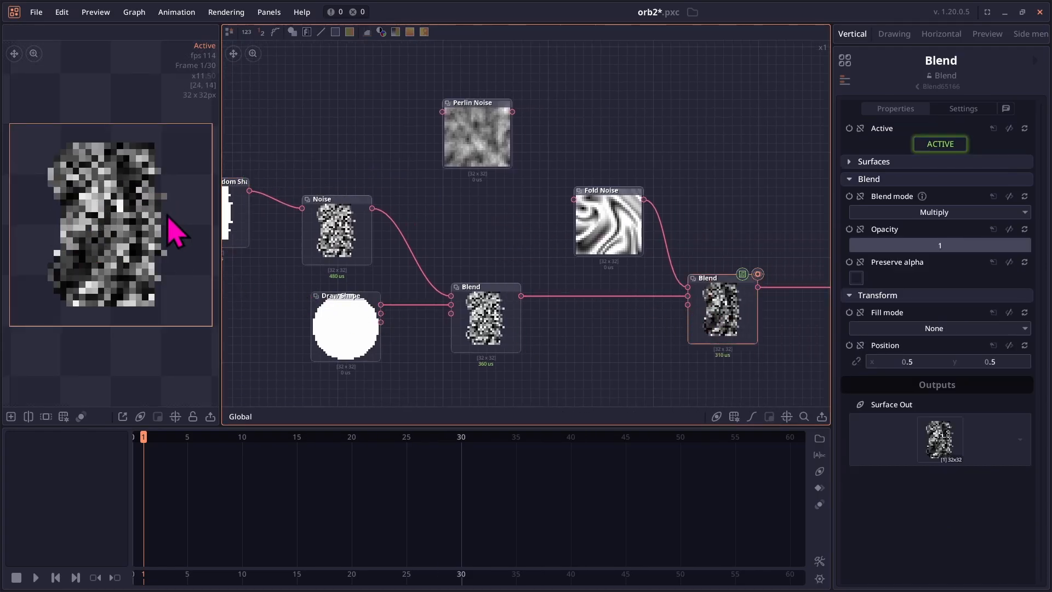
drag(573, 268, 241, 201)
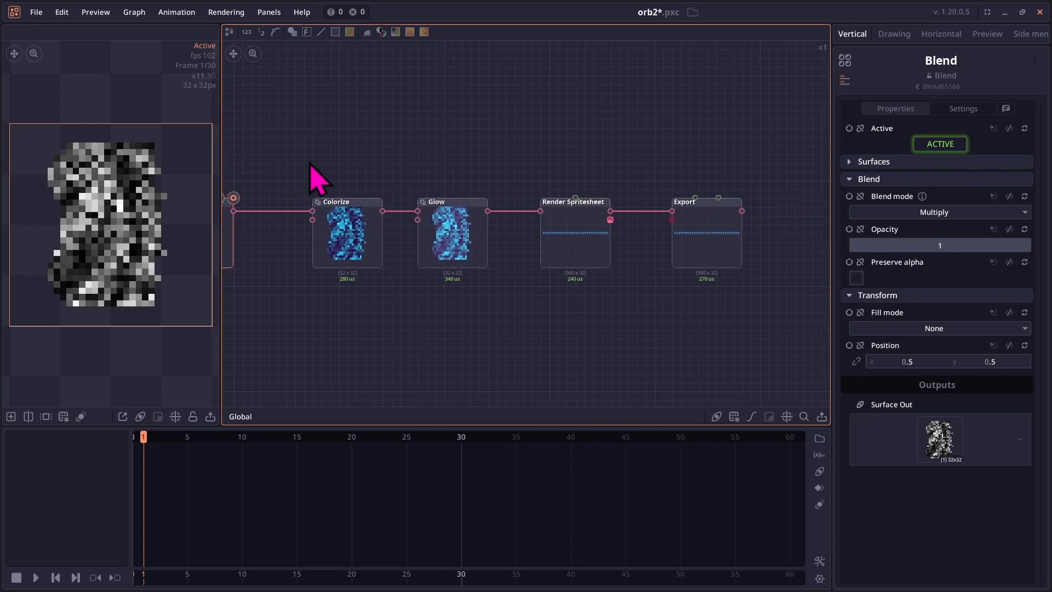
click(412, 219)
- Set the Draw Random Shape node's seed to 577463
scroll(270, 107, down, 3)
drag(298, 114, 460, 141)
drag(298, 153, 518, 185)
drag(333, 156, 362, 167)
scroll(369, 183, up, 5)
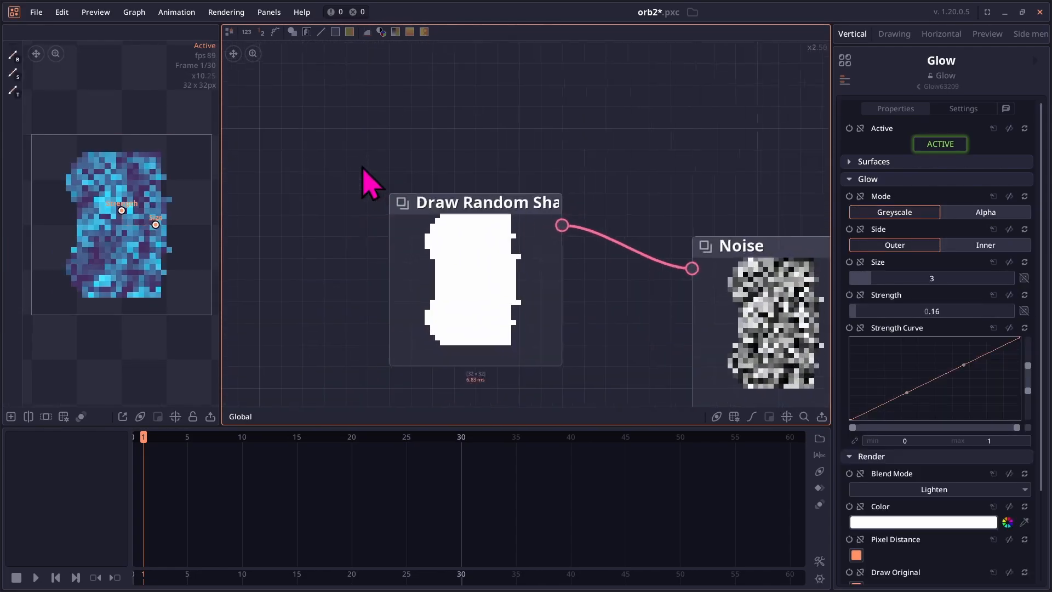
click(458, 251)
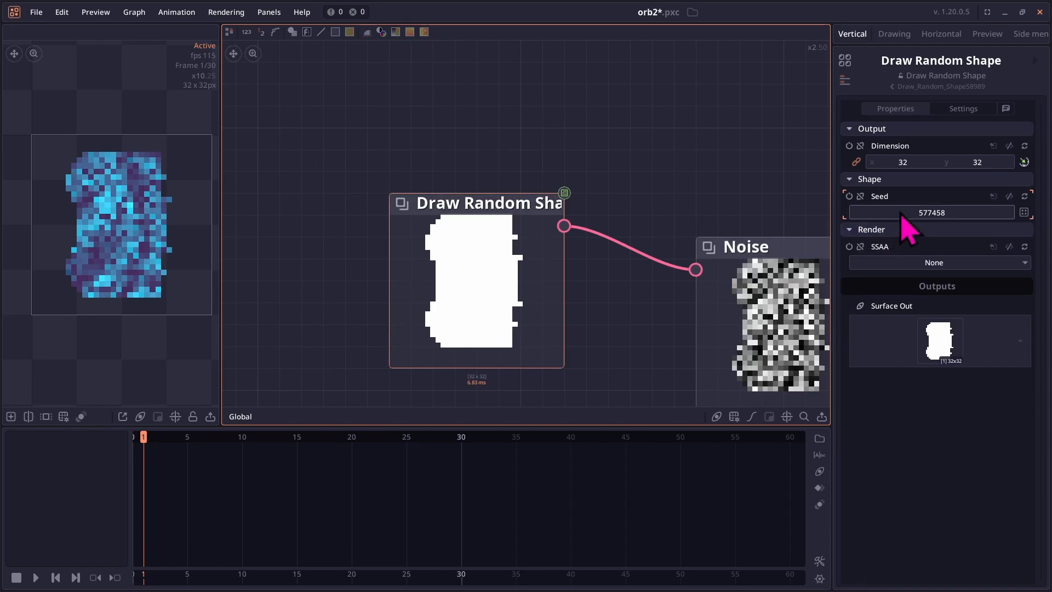
drag(904, 214, 921, 214)
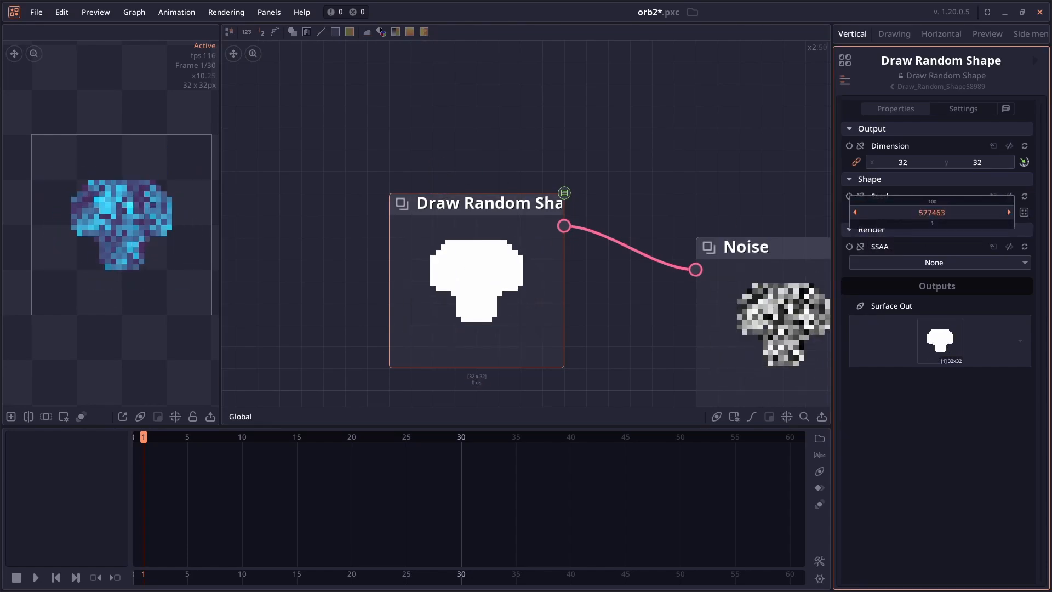
- Examine how the random shape mask carries through the node chain from Noise to Glow
scroll(581, 131, down, 4)
drag(611, 127, 363, 141)
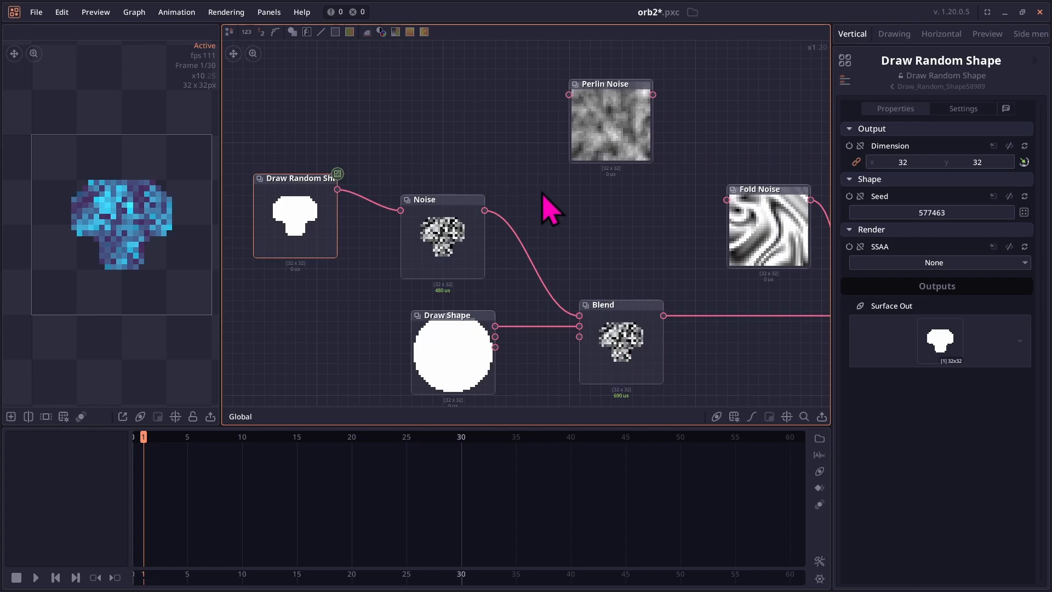
drag(542, 192, 379, 171)
drag(507, 165, 399, 144)
drag(515, 177, 443, 144)
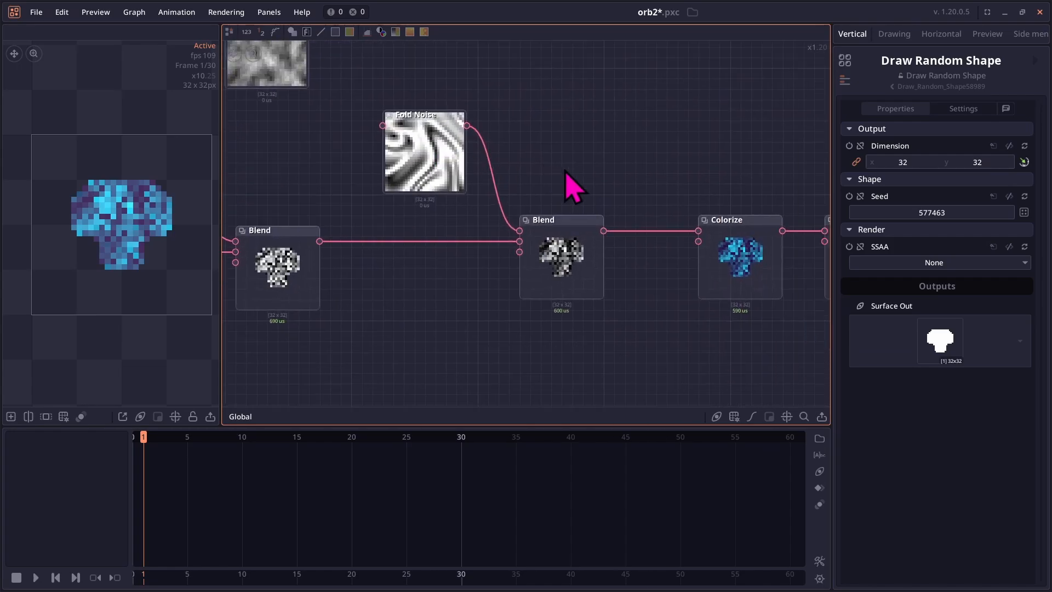
drag(589, 163, 409, 134)
drag(489, 131, 374, 145)
drag(538, 139, 666, 159)
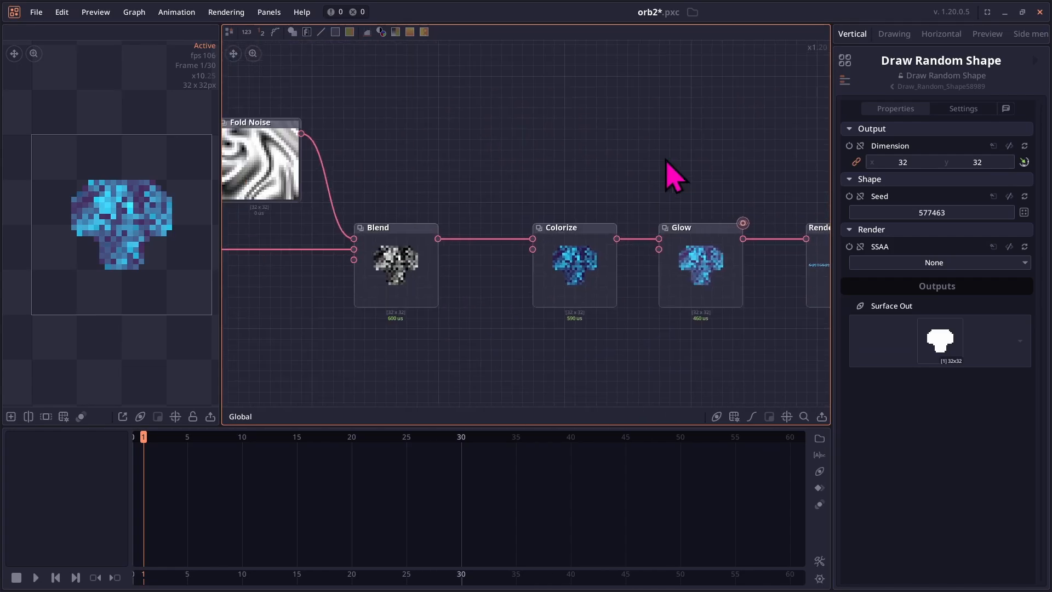
drag(246, 231, 536, 242)
drag(324, 181, 444, 233)
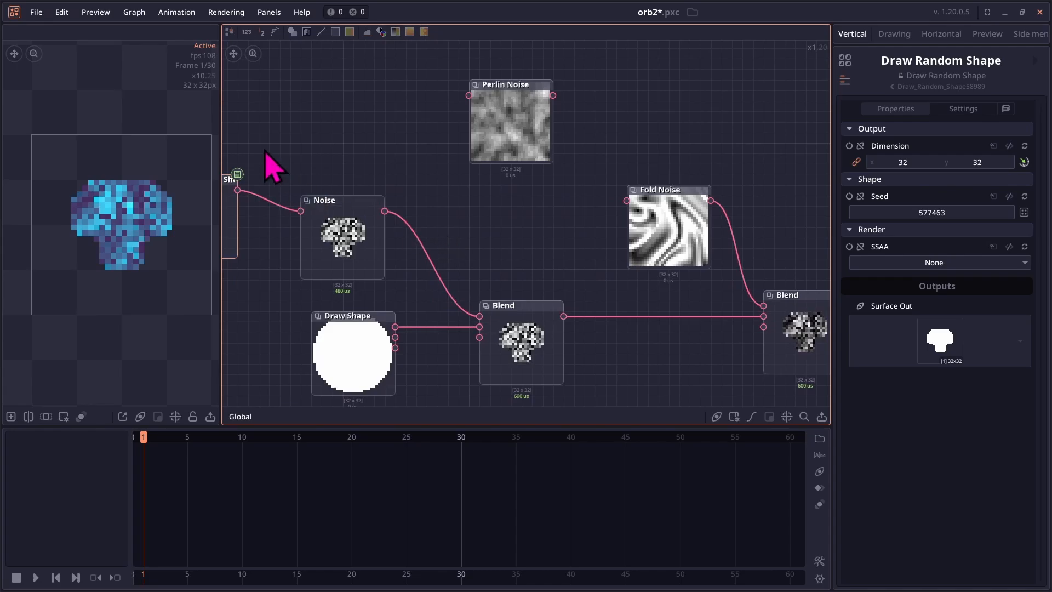
drag(272, 164, 351, 185)
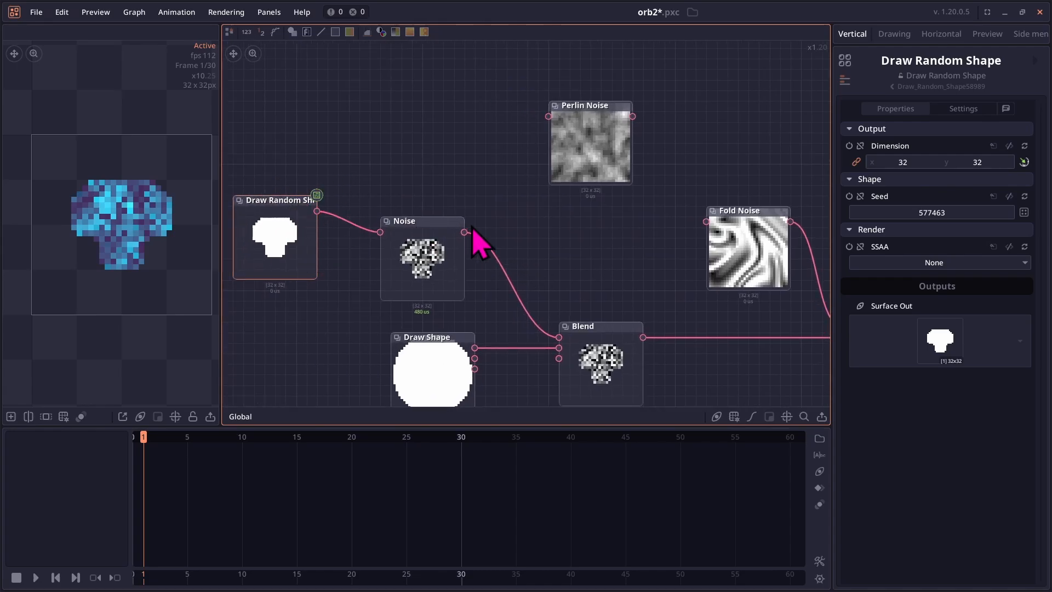
- Examine the Perlin Noise and Fold Noise nodes at close range
scroll(737, 188, up, 4)
scroll(741, 189, down, 2)
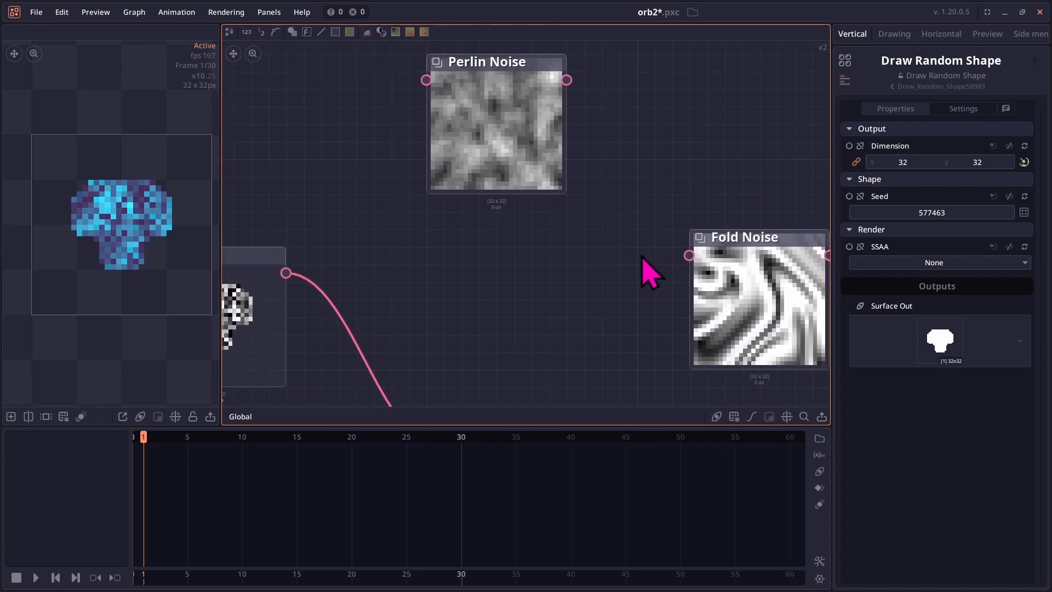
drag(648, 271, 512, 216)
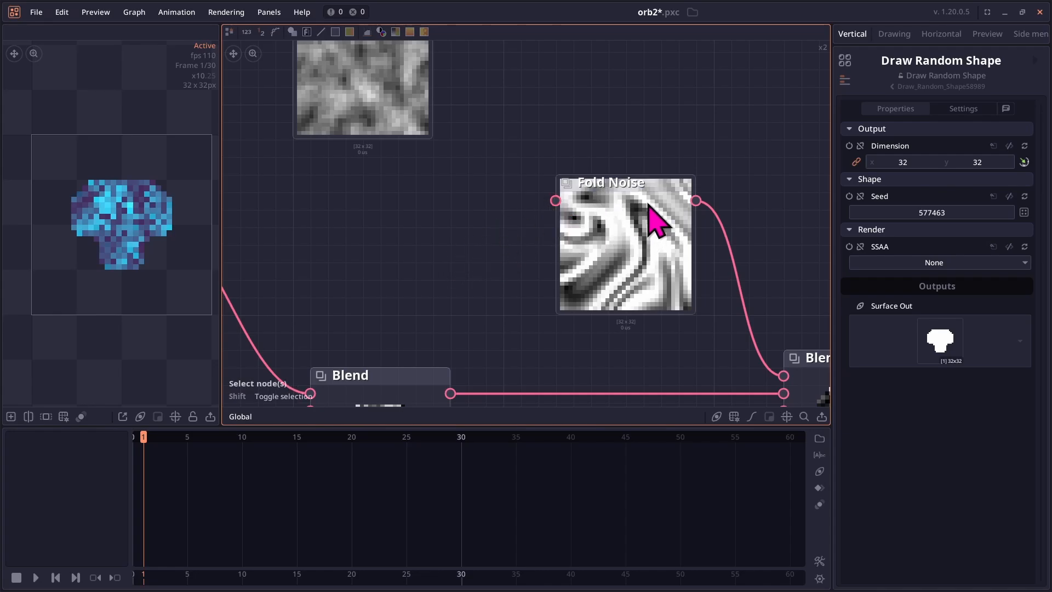
scroll(645, 208, up, 2)
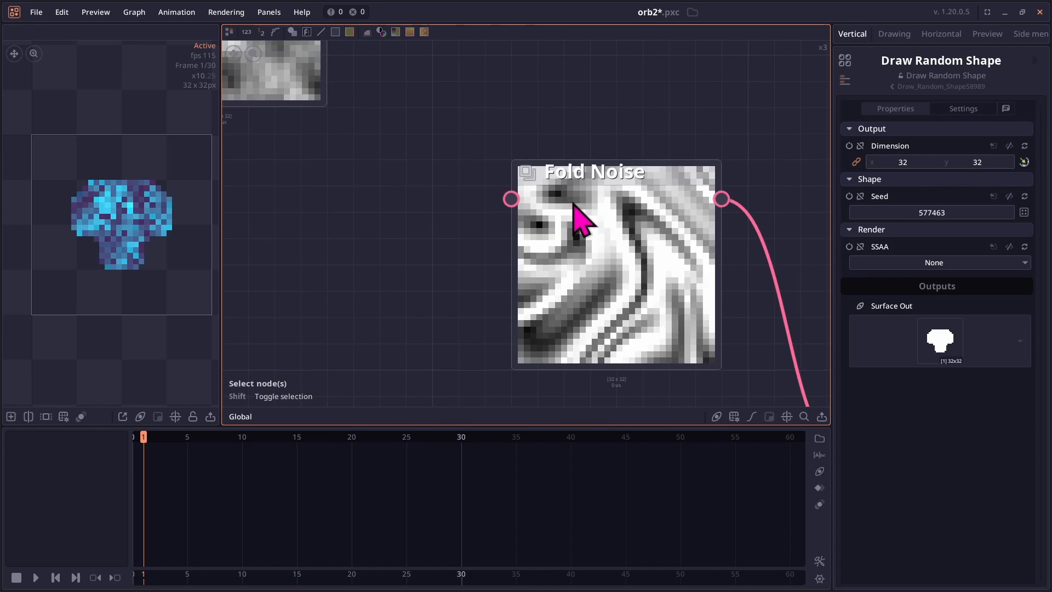
scroll(461, 260, down, 5)
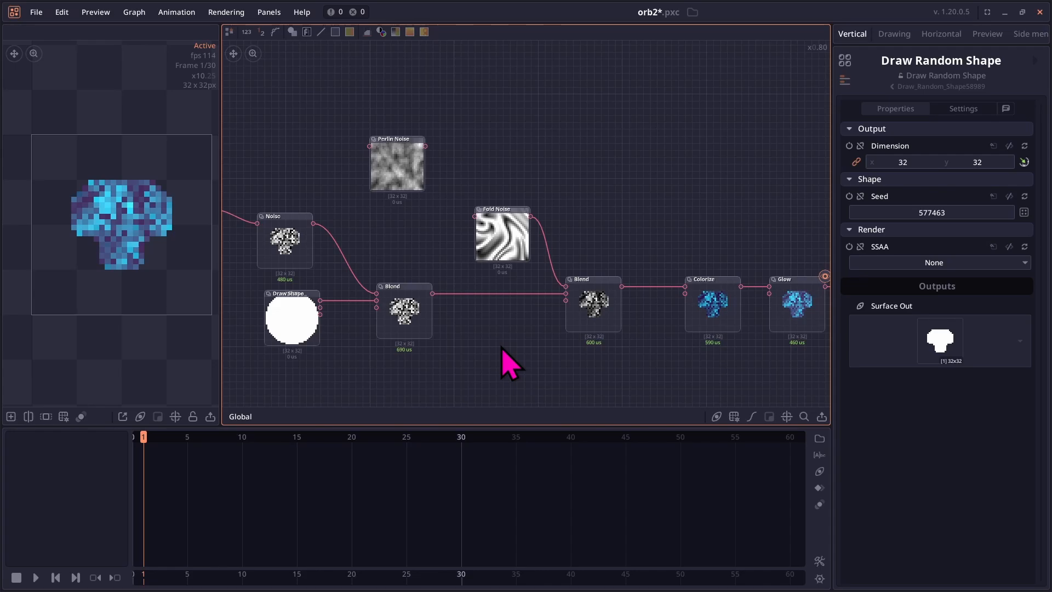
- Disconnect the Draw Random Shape node from the Noise node's Mask input
drag(233, 323, 435, 308)
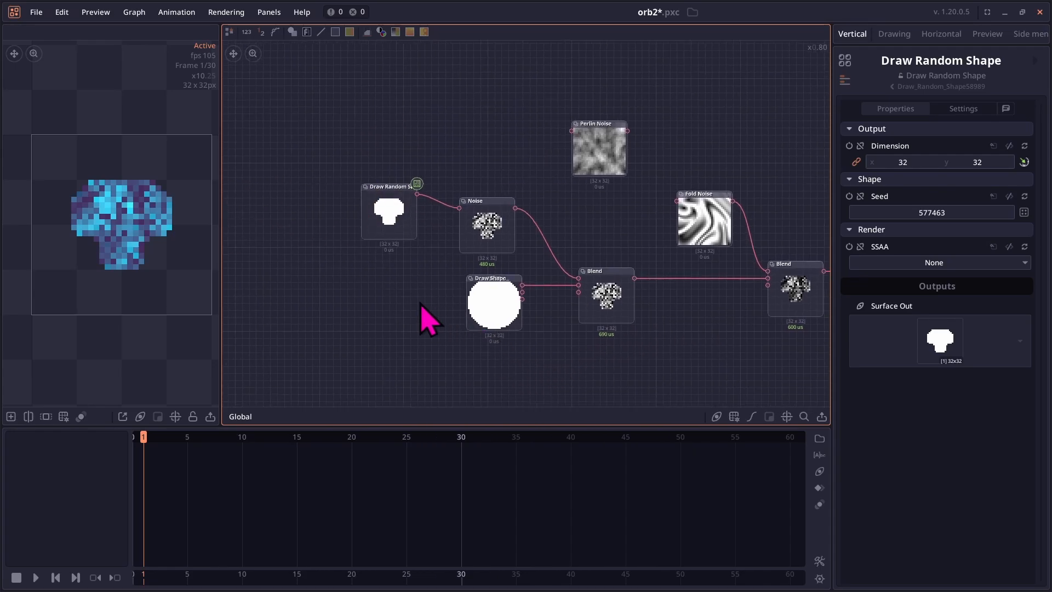
scroll(423, 171, up, 3)
scroll(463, 275, up, 2)
scroll(498, 275, down, 3)
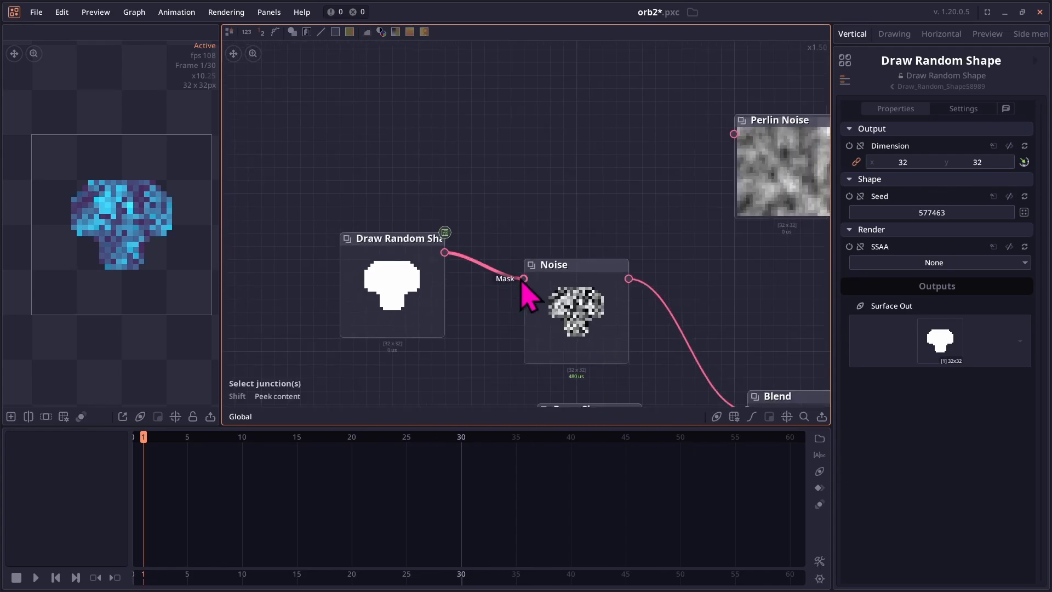
drag(523, 279, 498, 300)
click(477, 362)
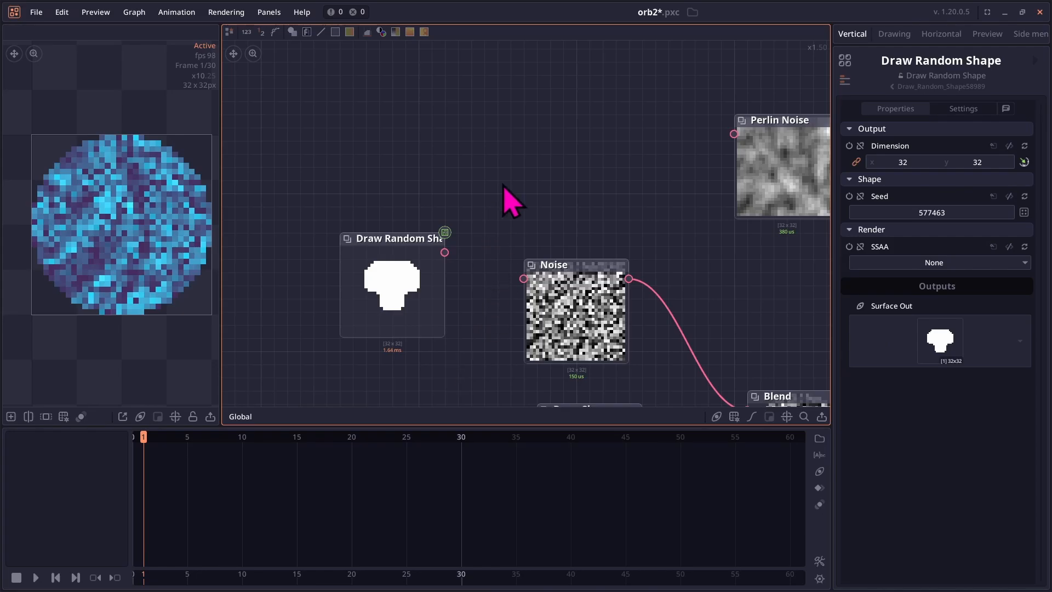
scroll(510, 200, down, 2)
scroll(112, 225, down, 3)
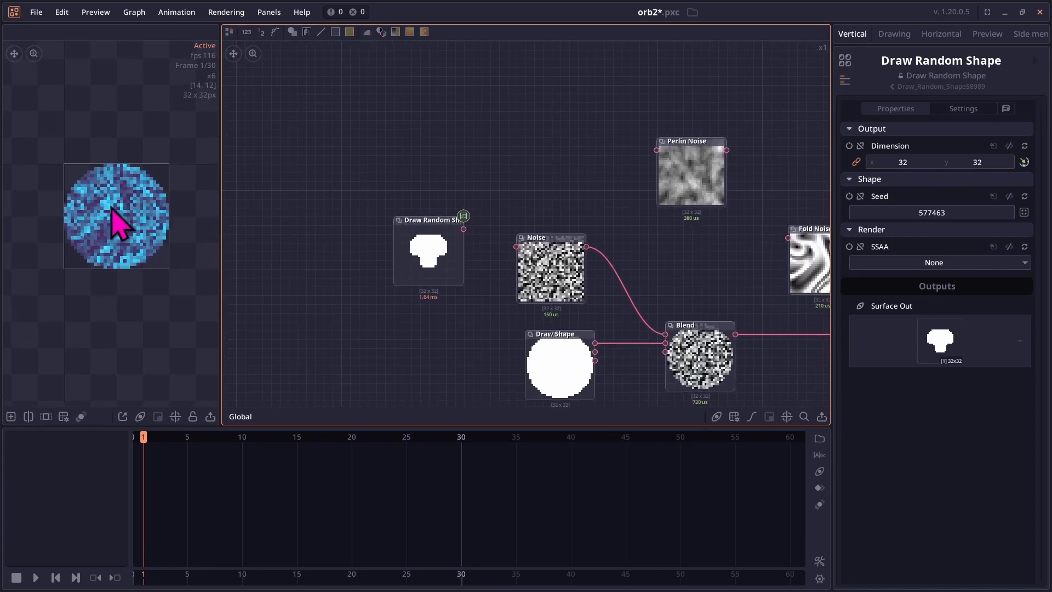